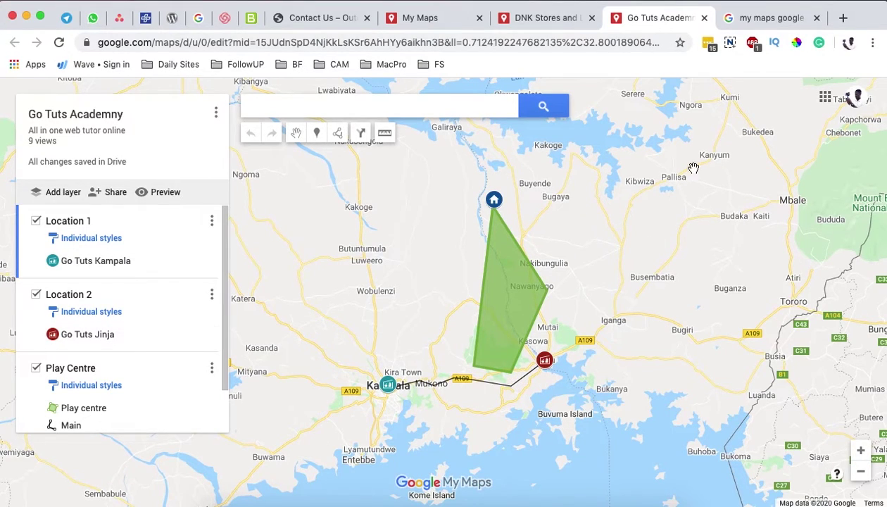
Step: Look over the DNK Stores and Location map and the website's contact page with its embedded map
click(550, 20)
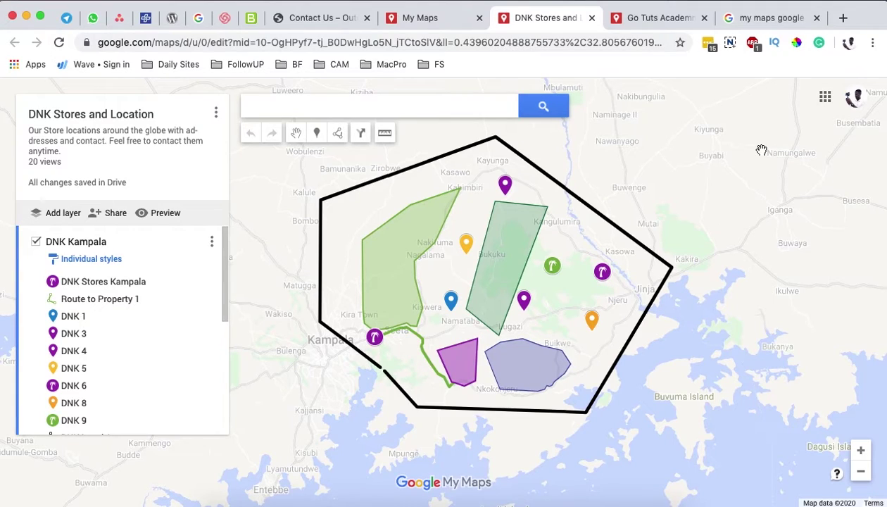
click(328, 23)
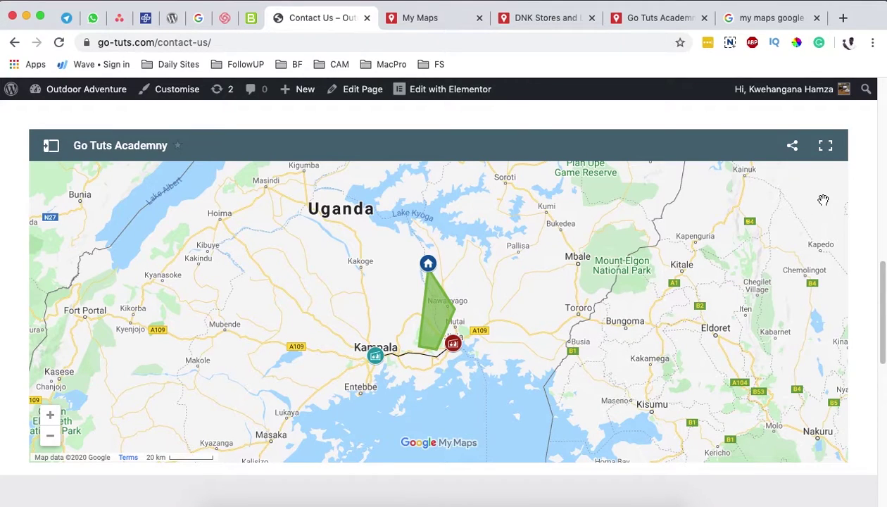
scroll(866, 224, up, 10)
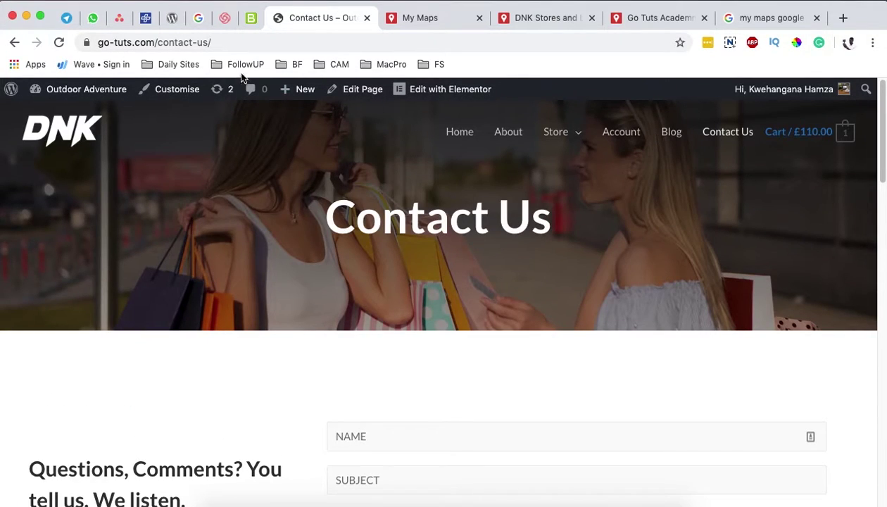
scroll(493, 310, down, 10)
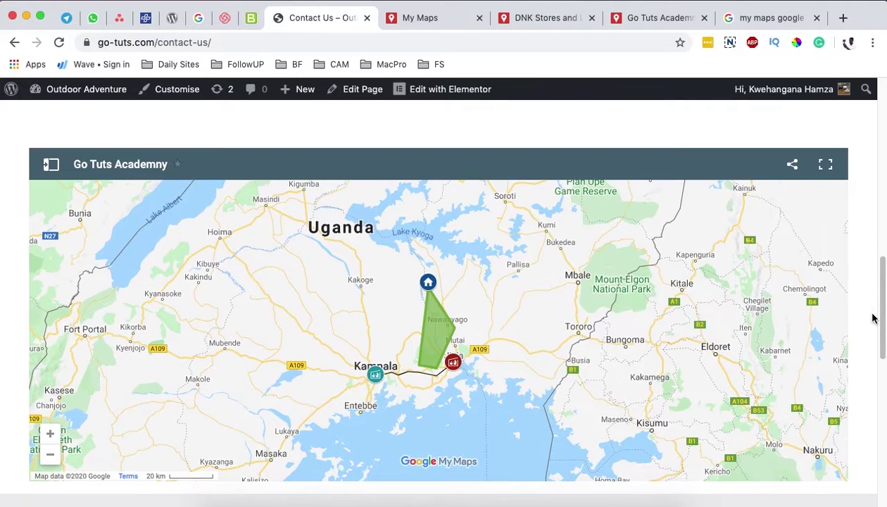
Step: Show the embedded map's legend and view the details of Go Tuts Kampala and Location 3
click(51, 164)
click(50, 164)
click(51, 164)
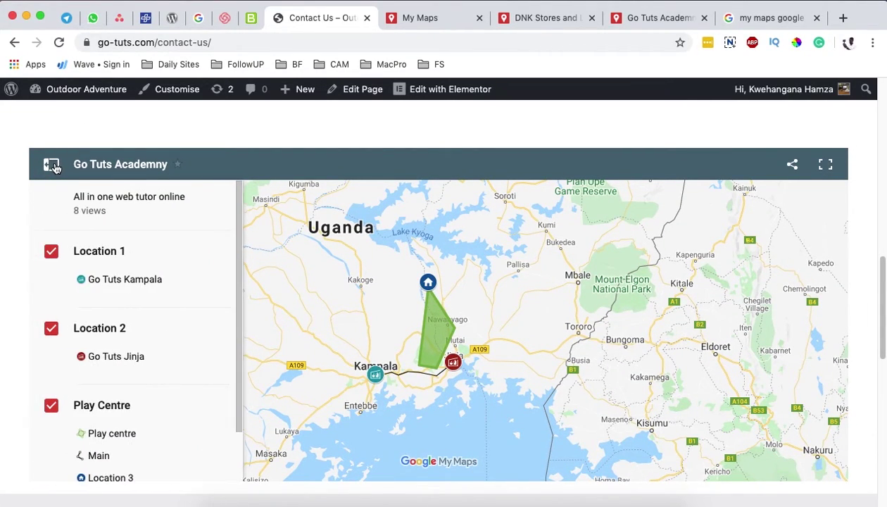
click(111, 280)
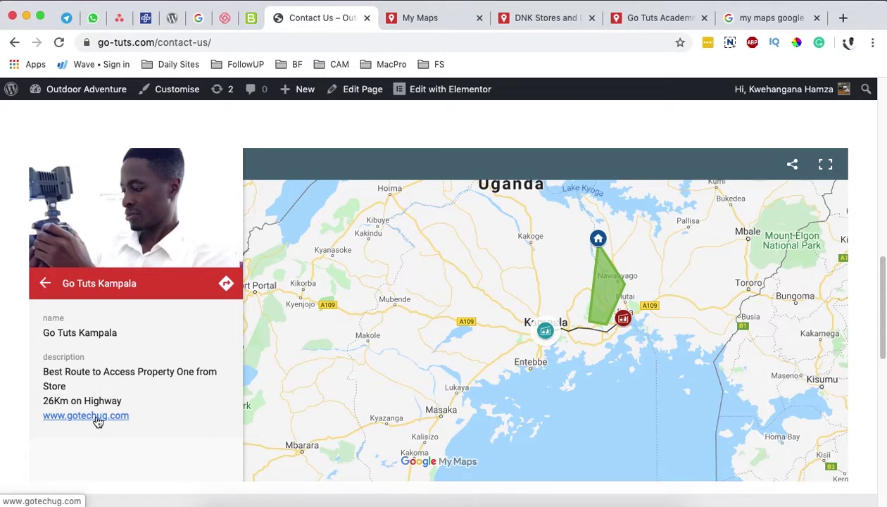
click(45, 285)
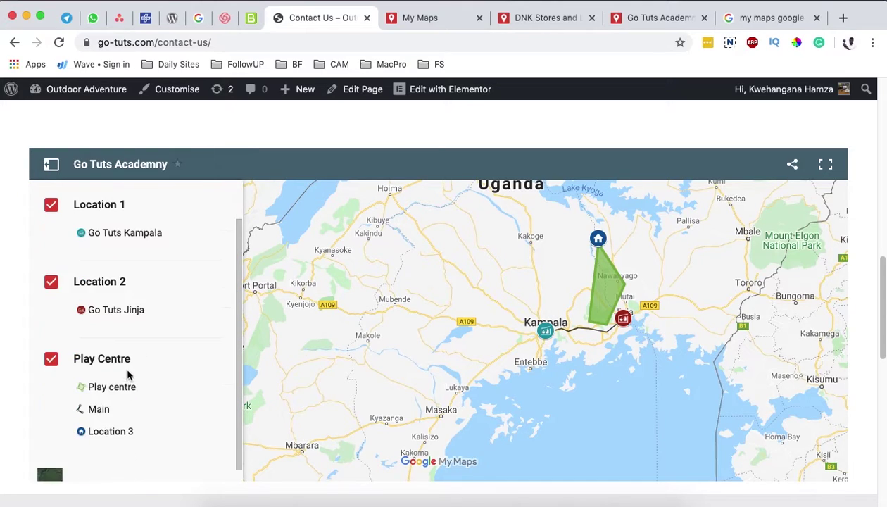
scroll(131, 372, down, 1)
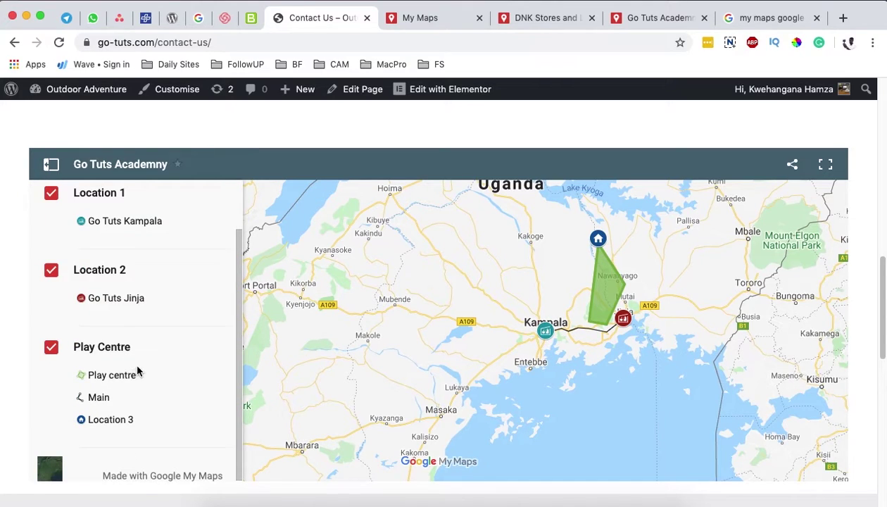
click(103, 421)
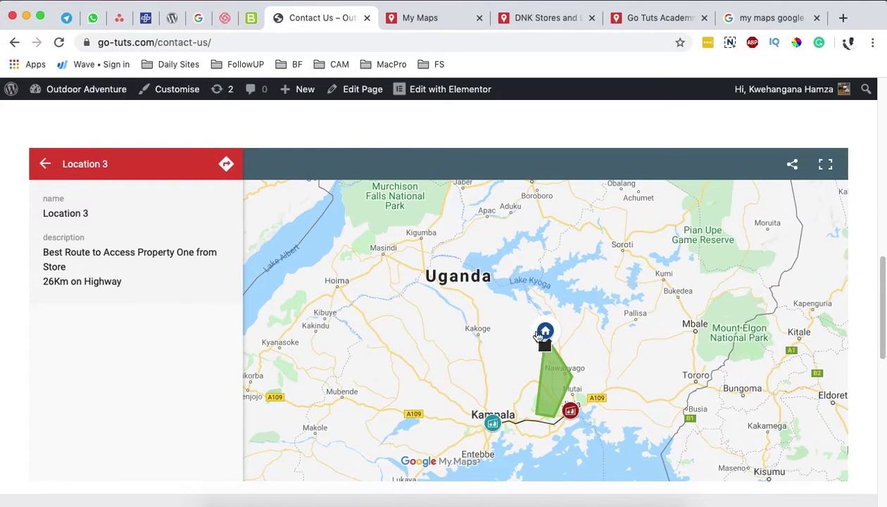
click(44, 165)
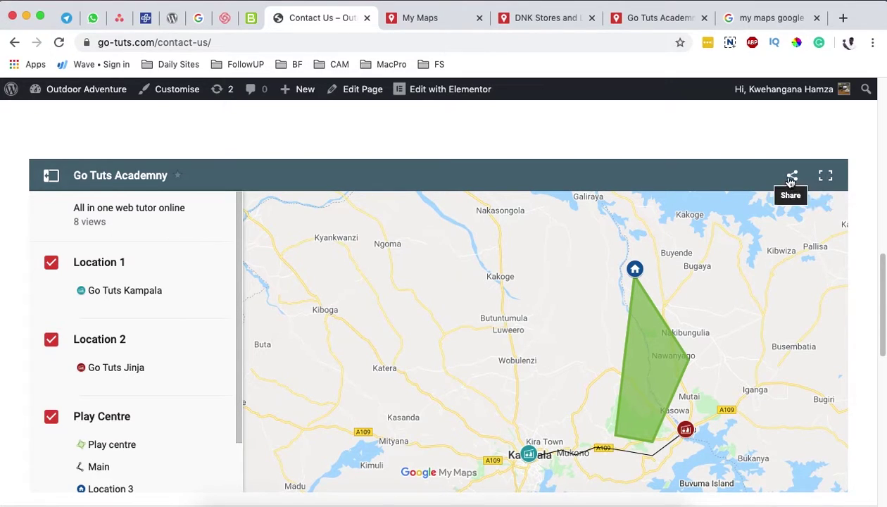
Step: View the sharing options of the embedded map and dismiss them
click(794, 177)
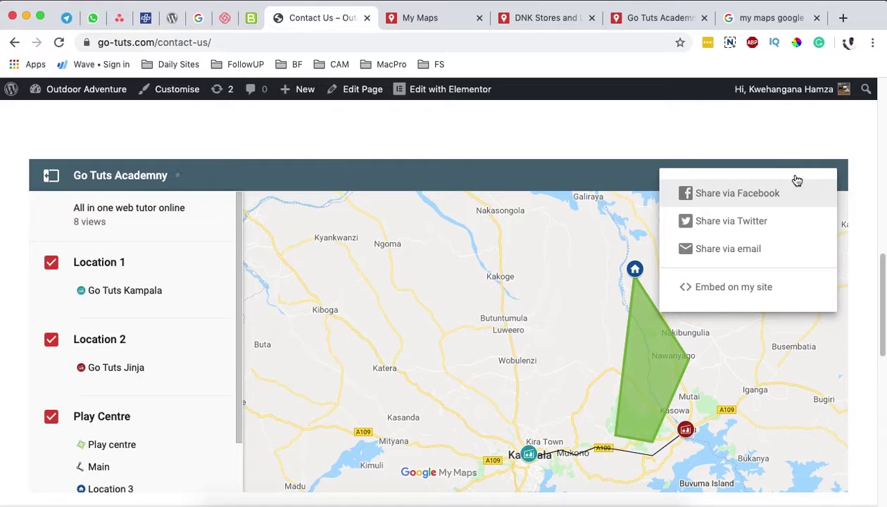
click(535, 137)
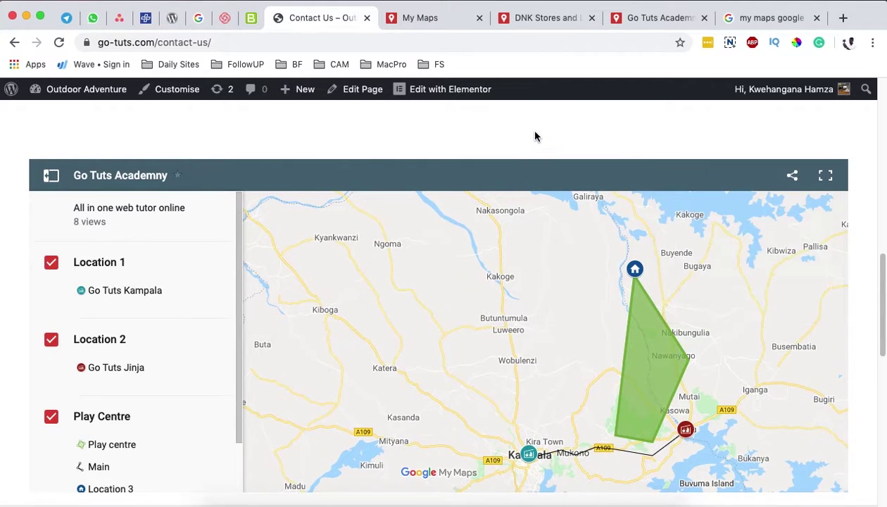
drag(527, 388, 527, 389)
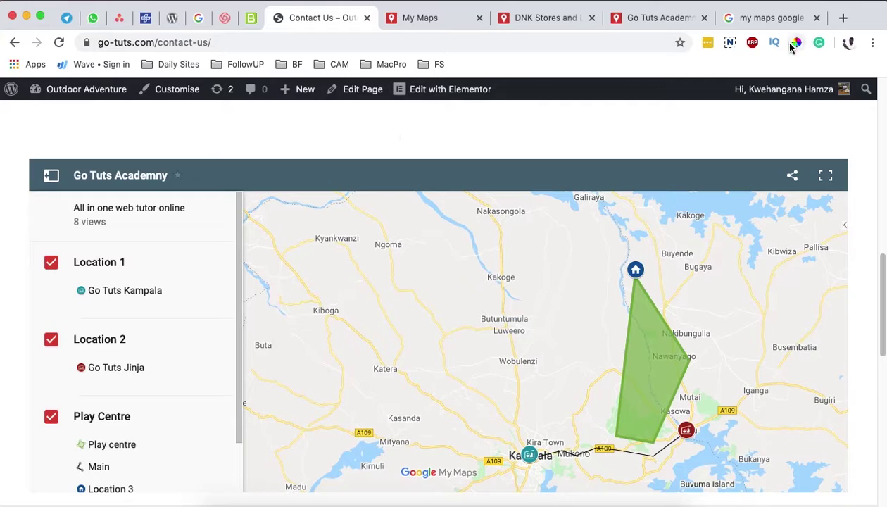
Step: Review the Google results for "my maps google" and close that page
click(774, 19)
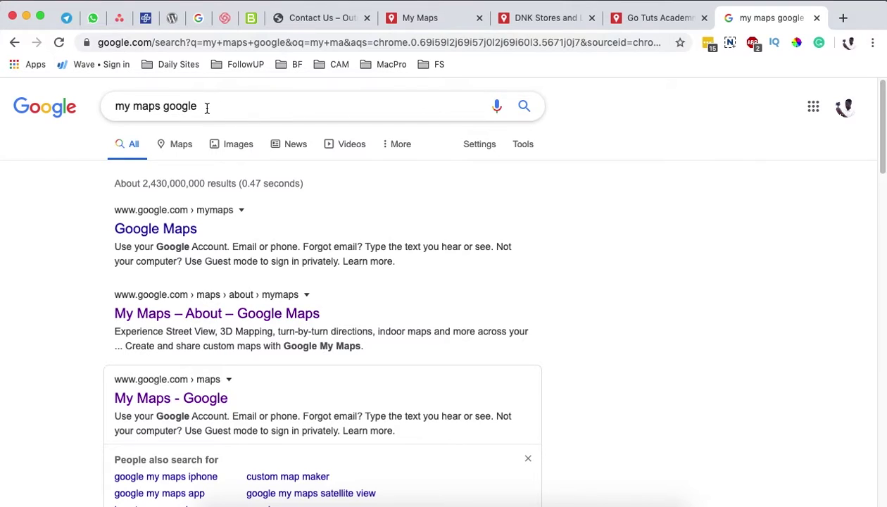
drag(207, 109, 111, 106)
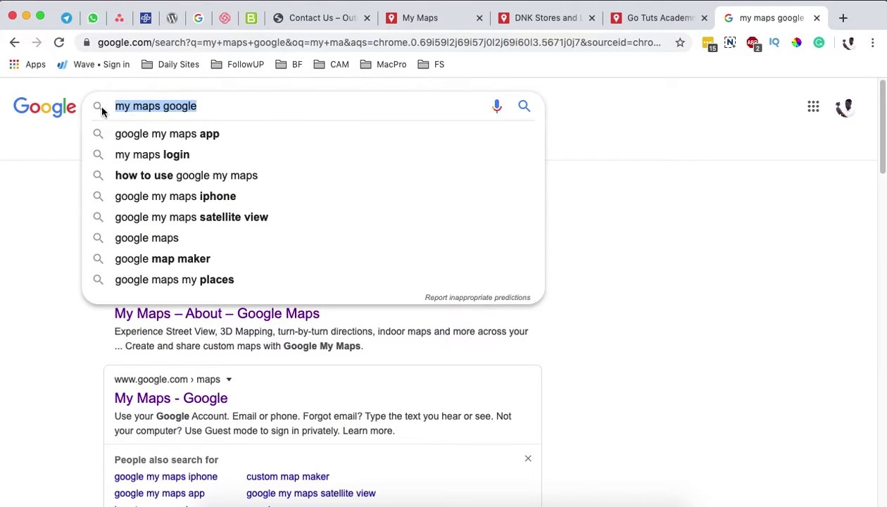
click(748, 280)
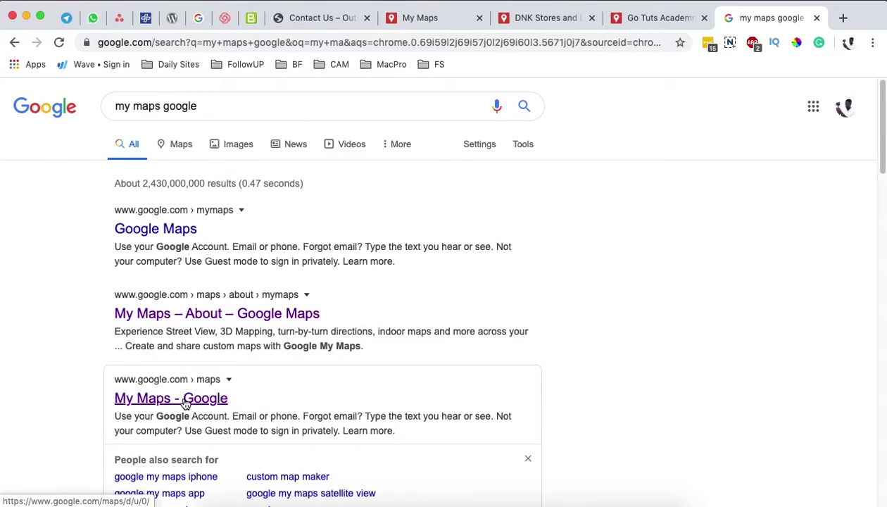
key(super+w)
Step: Look over the existing maps and create a new map from the My Maps home page
click(467, 21)
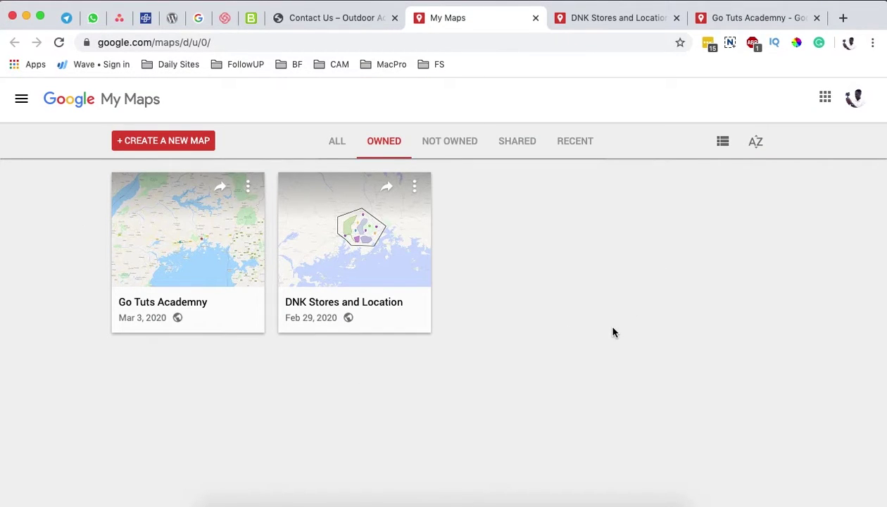
click(634, 21)
click(729, 21)
click(603, 22)
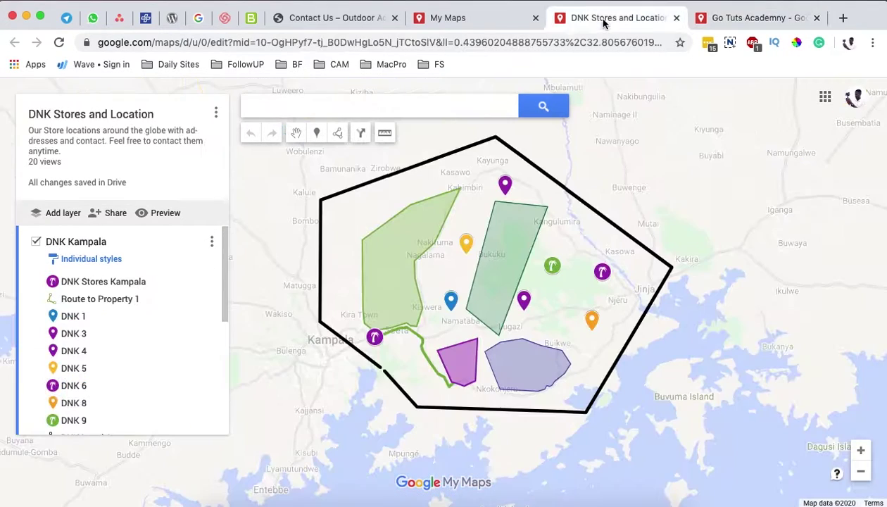
click(477, 23)
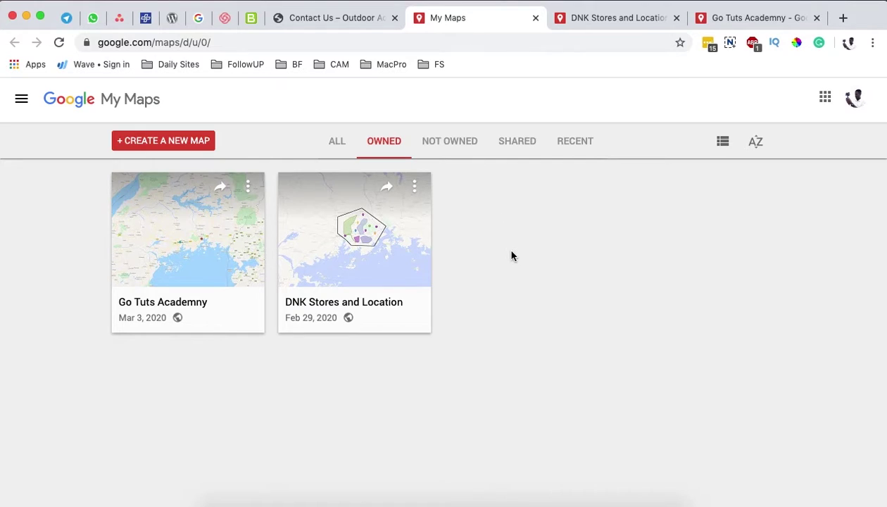
click(169, 143)
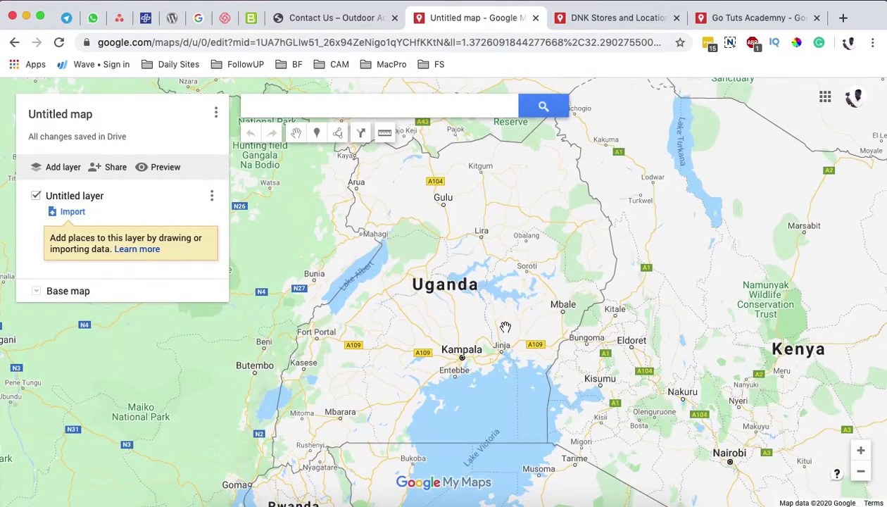
Step: Explore the new map across Africa, southern Europe and the Middle East, ending around Uganda
scroll(459, 315, down, 2)
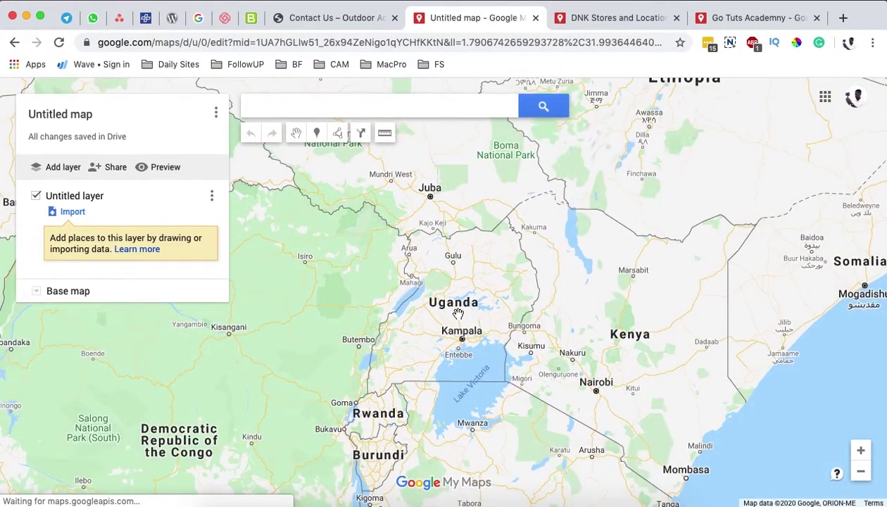
scroll(458, 315, down, 2)
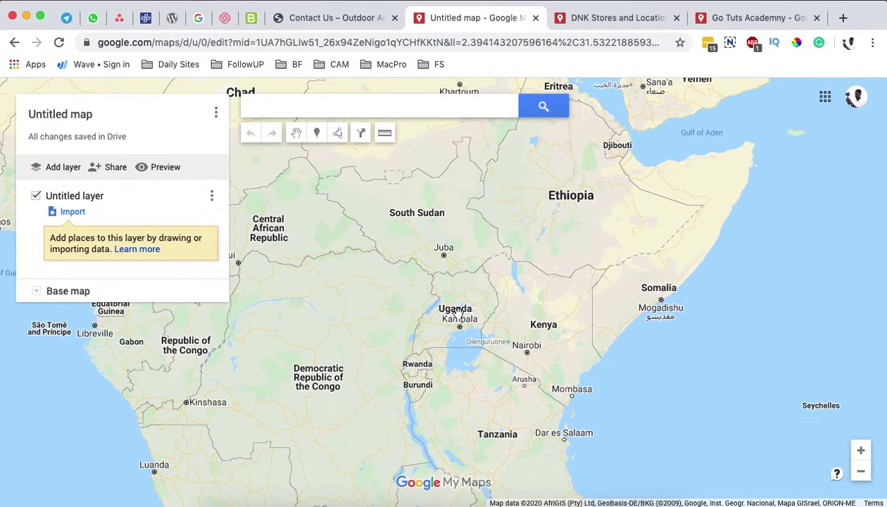
drag(322, 352, 460, 267)
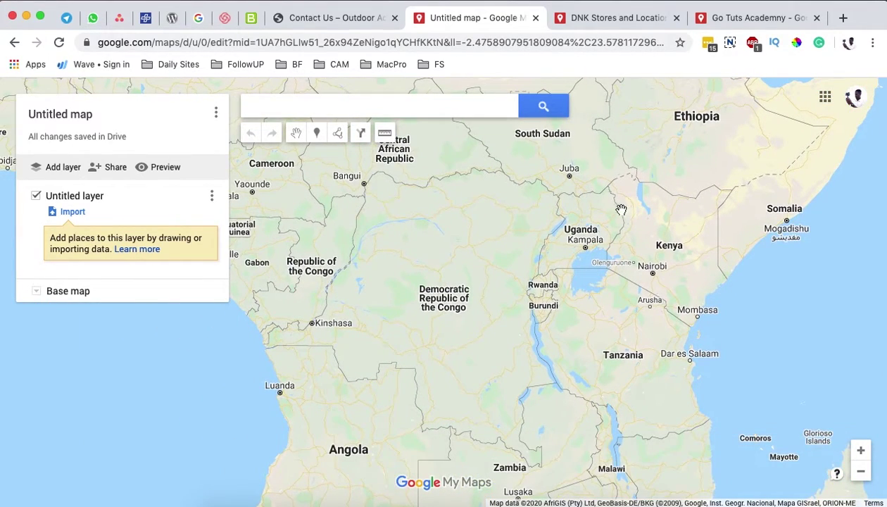
drag(663, 169, 546, 426)
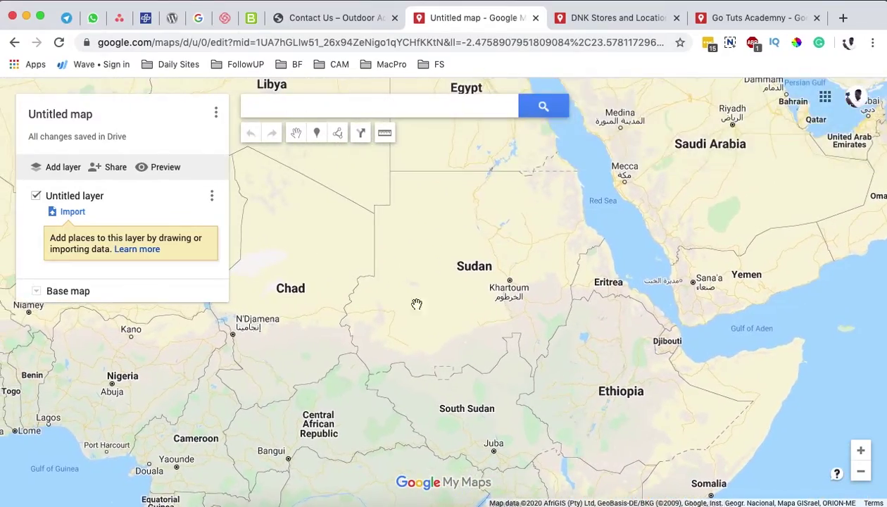
drag(424, 317, 736, 500)
drag(409, 242, 465, 169)
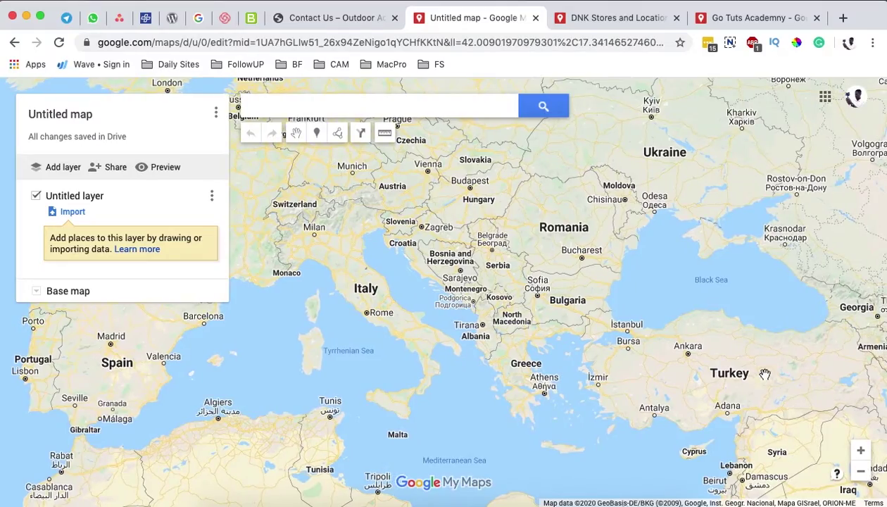
drag(736, 372, 526, 265)
drag(562, 410, 590, 252)
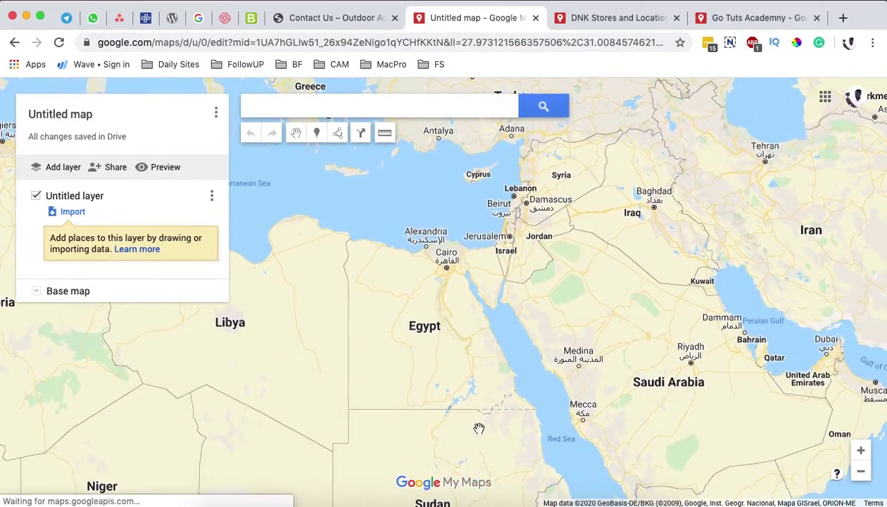
drag(417, 429, 545, 208)
drag(503, 251, 490, 137)
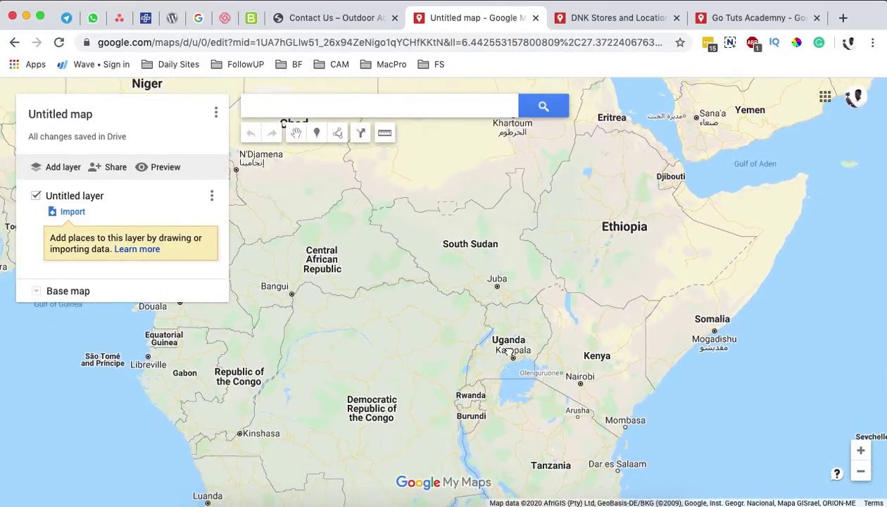
Step: Place a marker just north of Kampala and title it "location"
double_click(514, 373)
scroll(514, 354, up, 5)
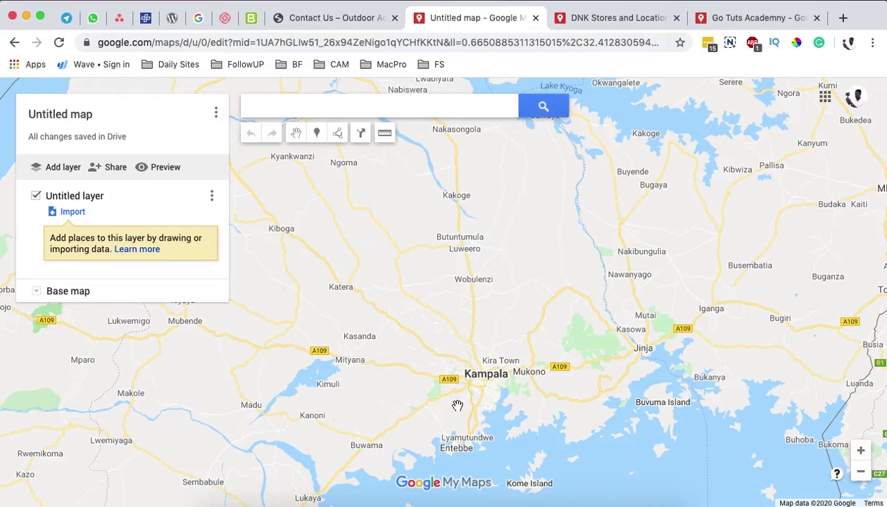
double_click(517, 412)
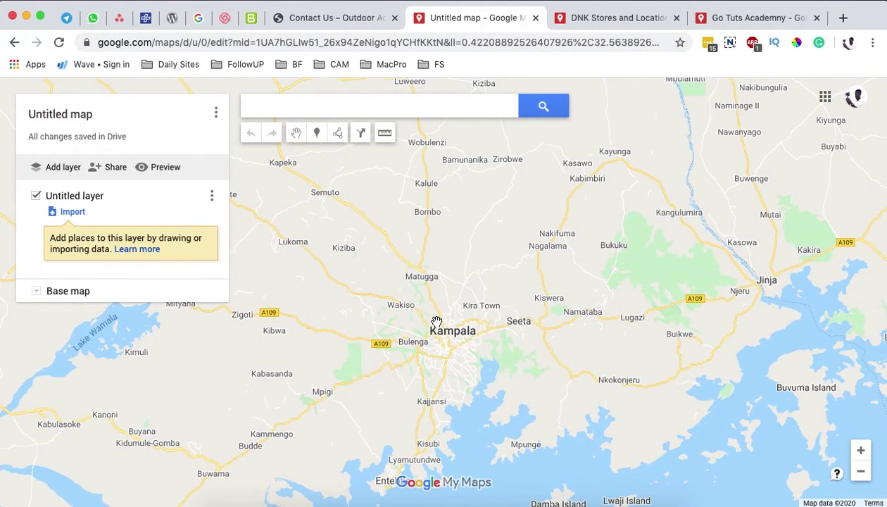
click(318, 135)
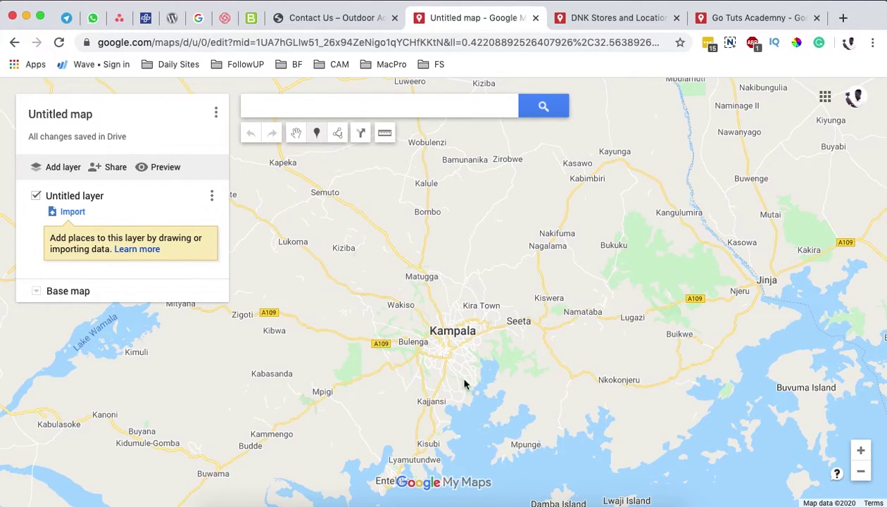
click(449, 320)
key(BackSpace)
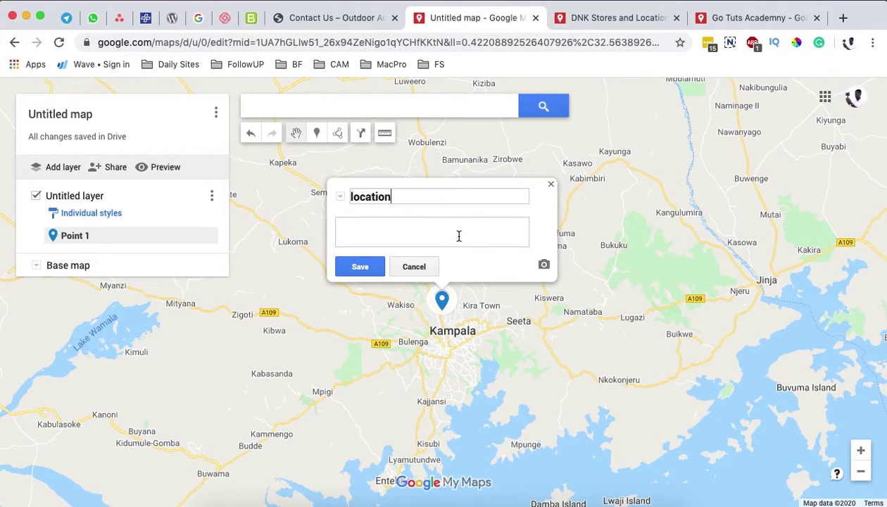
Step: Paste the contact email, toll-free number and hours (Monday to Saturday 9:00 am to 7:00 pm, Sunday 10:00 am to 5:00 pm) as the marker's description and save
text(How to Protect Content using Elementor.mov)
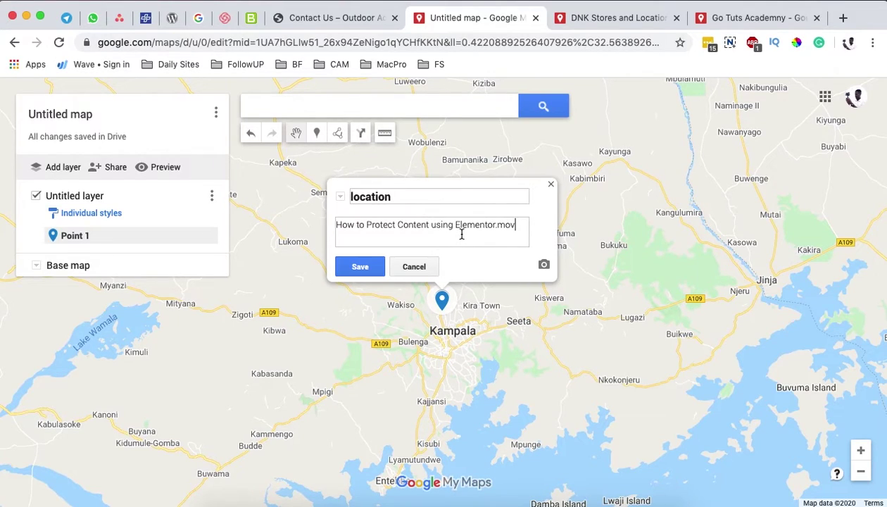
key(super+a)
key(super+v)
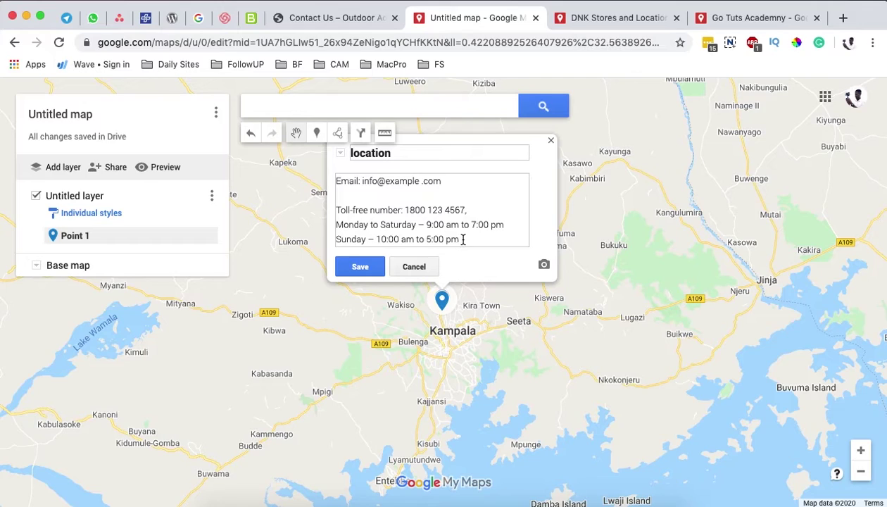
drag(468, 239, 333, 181)
click(379, 212)
key(super+a)
key(super+c)
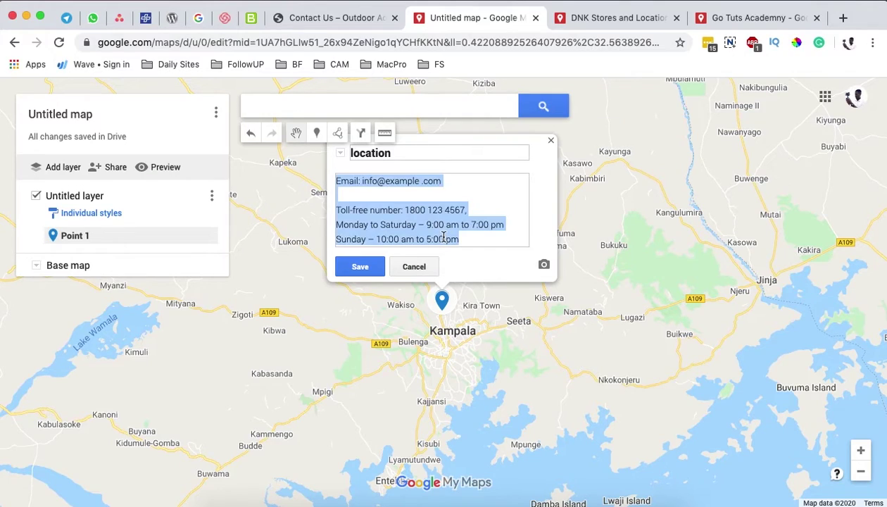
click(360, 266)
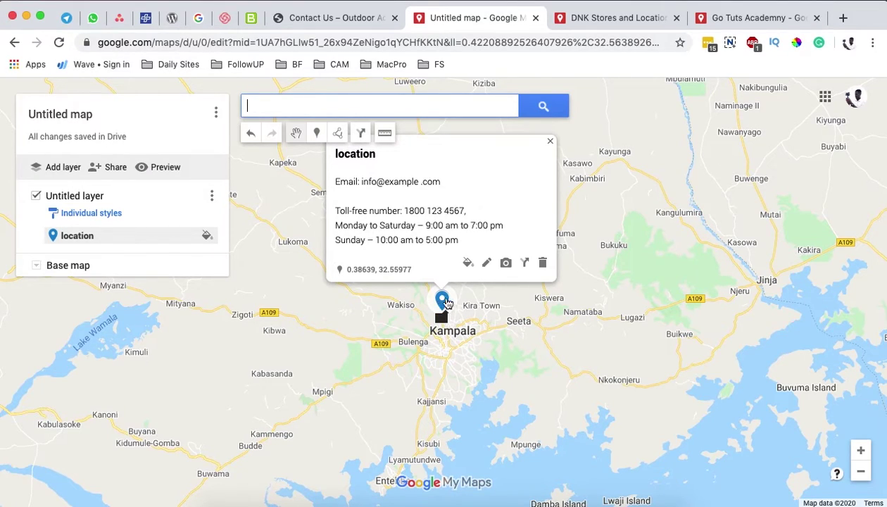
Step: Style the "location" marker in purple with the house icon
click(468, 264)
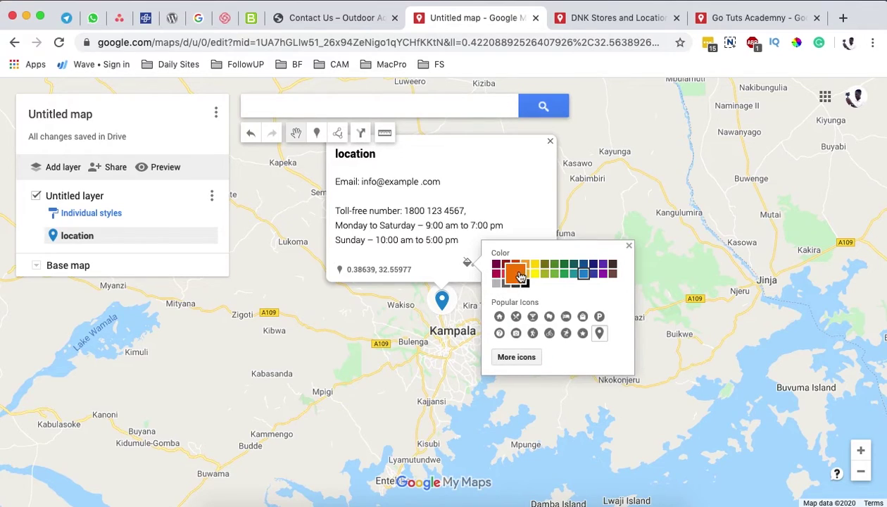
click(612, 274)
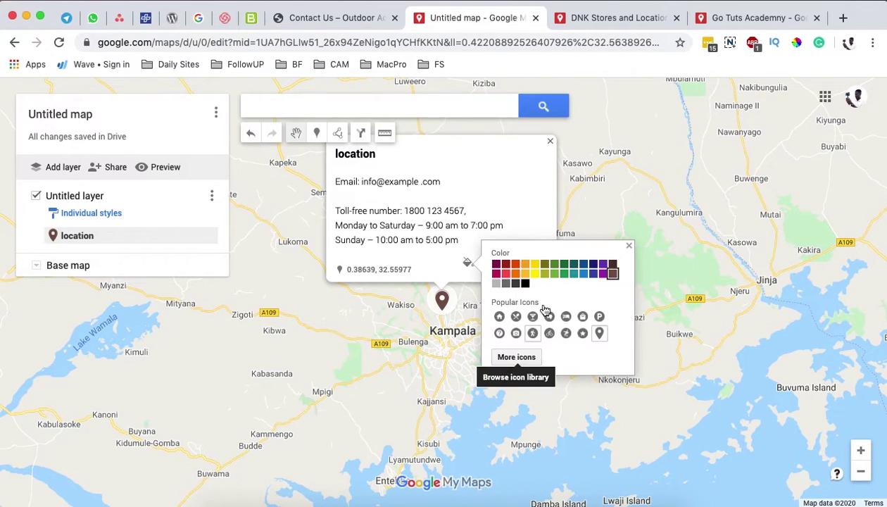
click(603, 273)
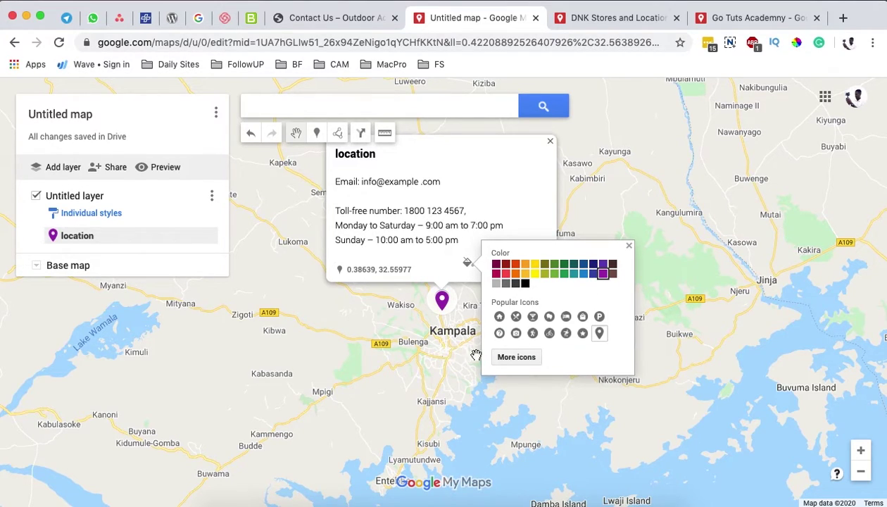
click(500, 318)
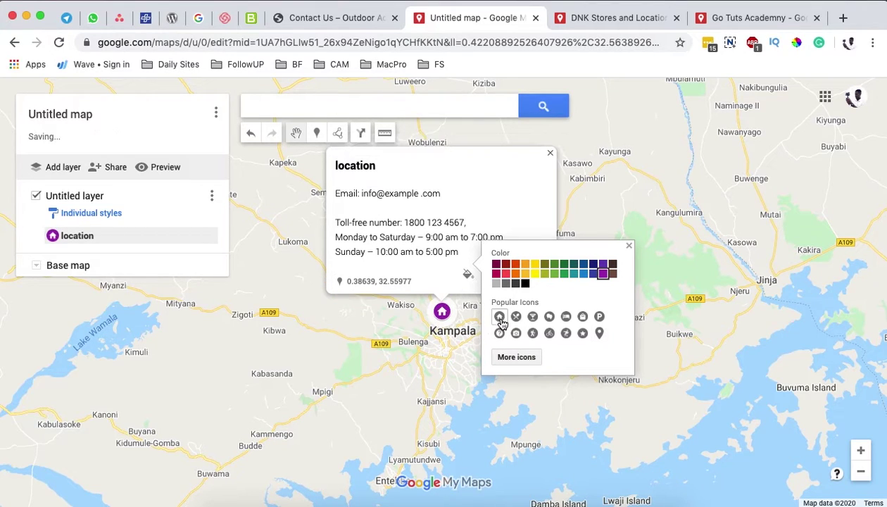
Step: Look through the full icon library for the "location" marker, including the Crisis and Weather categories, keeping the house icon
click(515, 358)
scroll(503, 353, down, 5)
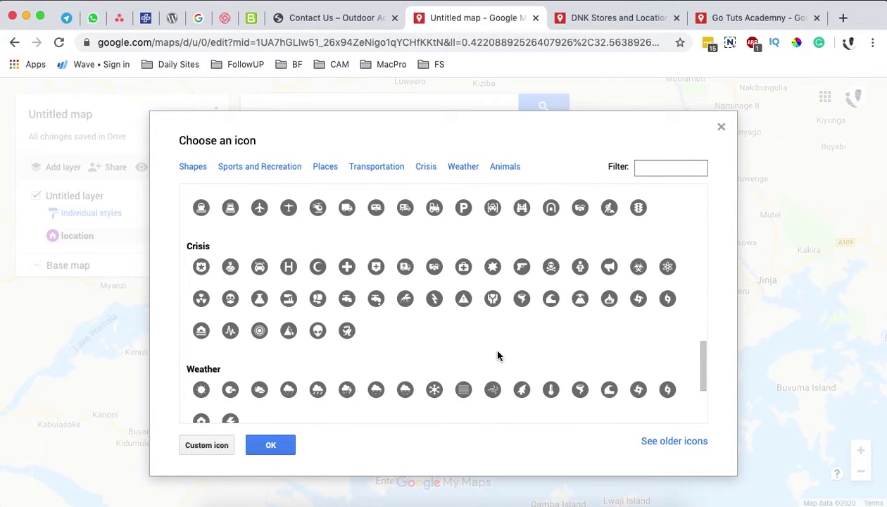
scroll(499, 355, down, 1)
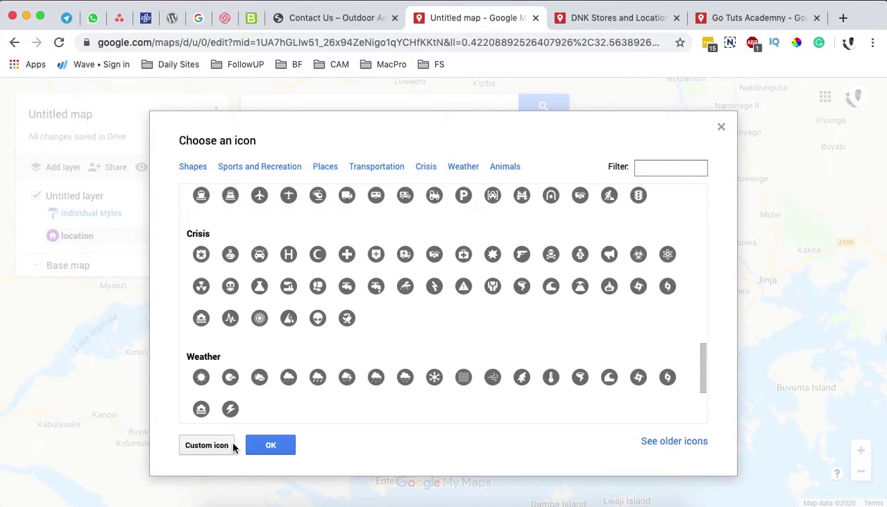
click(270, 448)
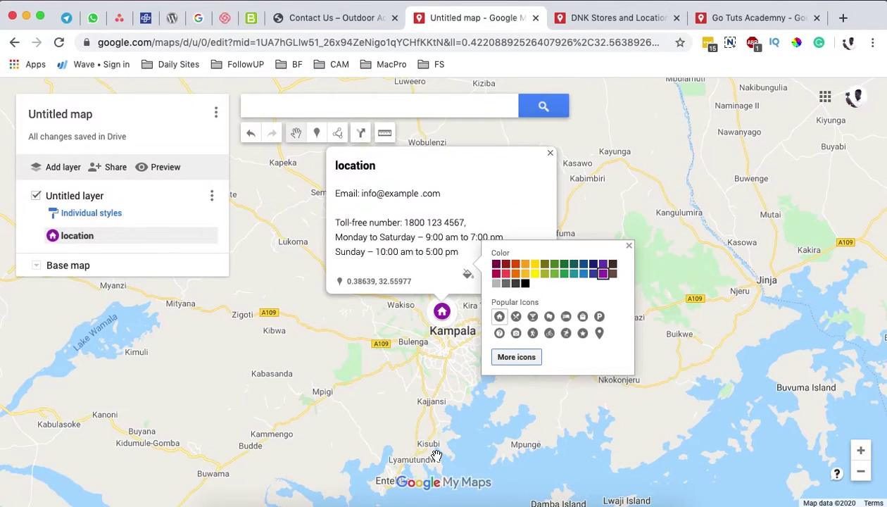
Step: Place a marker on Nyanama Road just west of the main road, title it "Location 2", paste the same contact details as its description and save
click(443, 365)
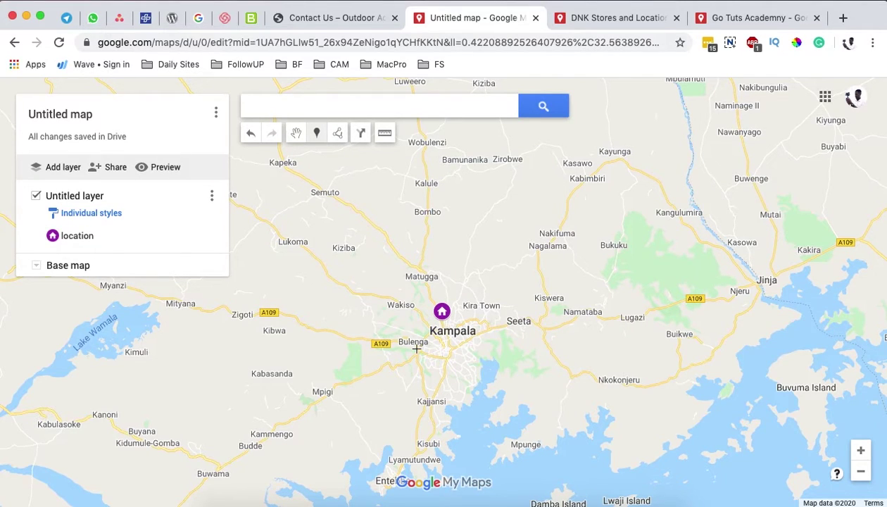
scroll(445, 369, up, 10)
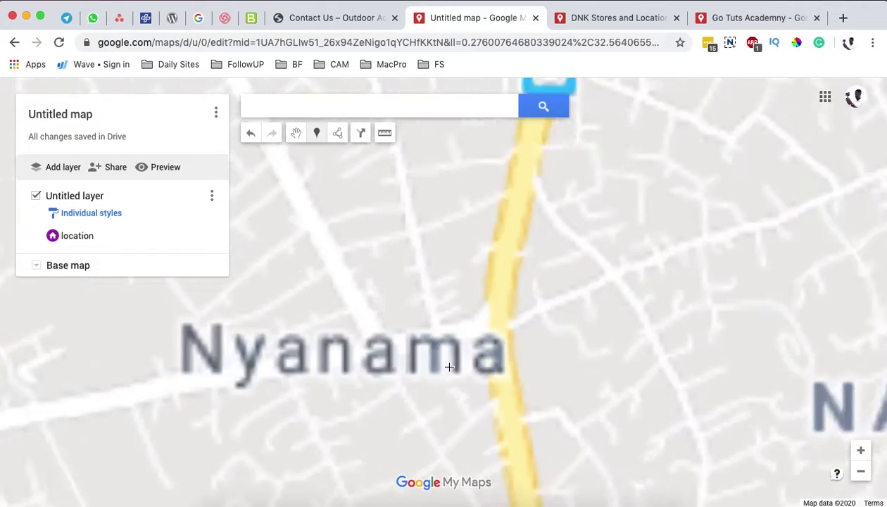
scroll(505, 345, up, 2)
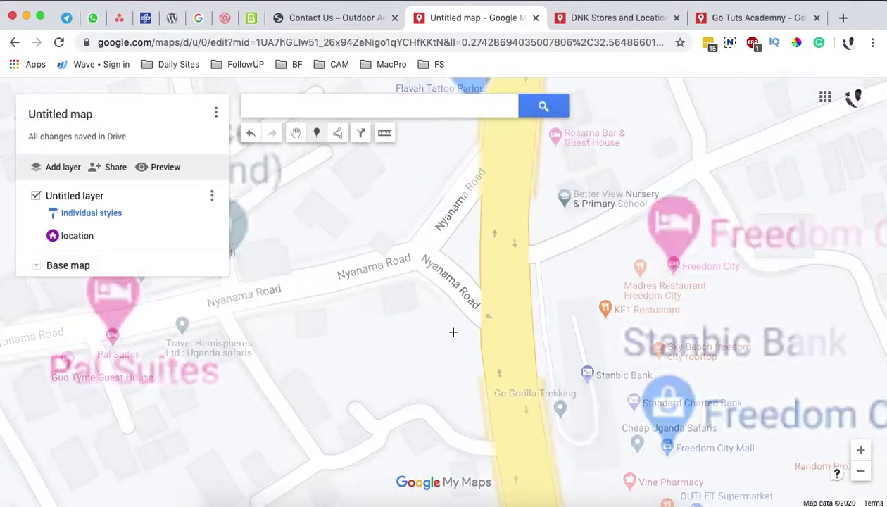
click(402, 280)
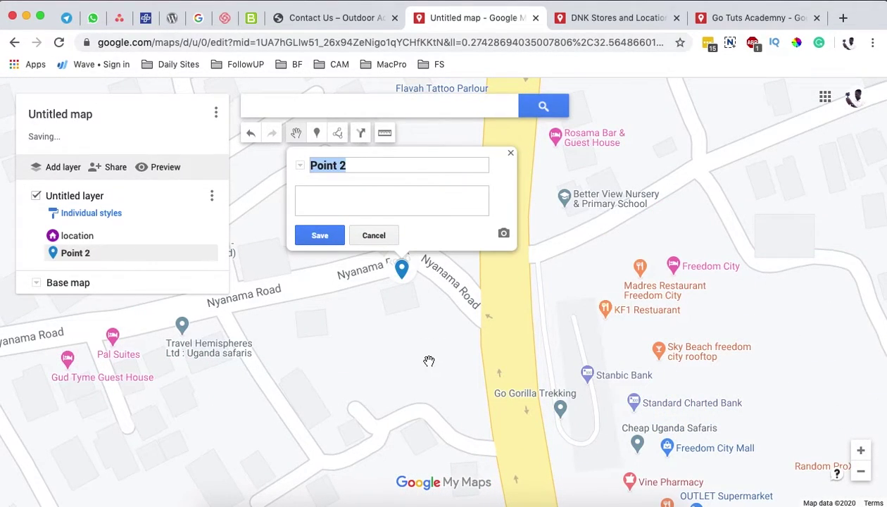
text(Locatio)
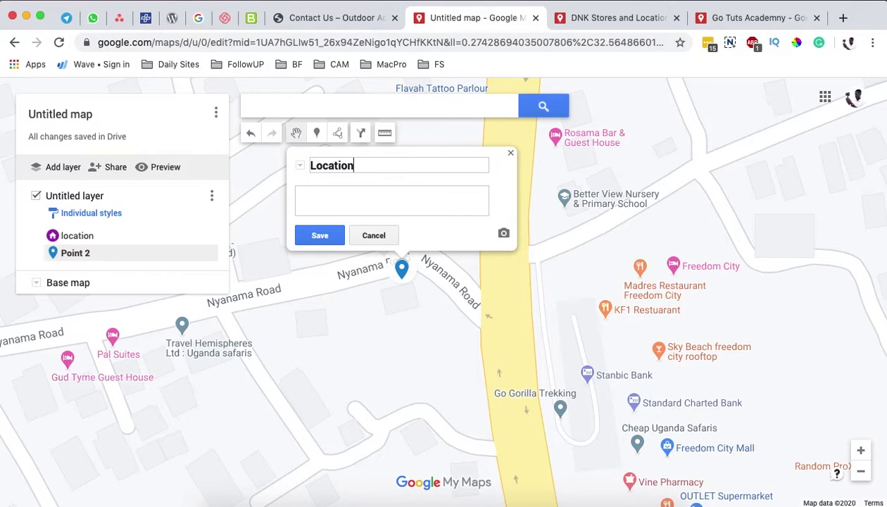
key(super+v)
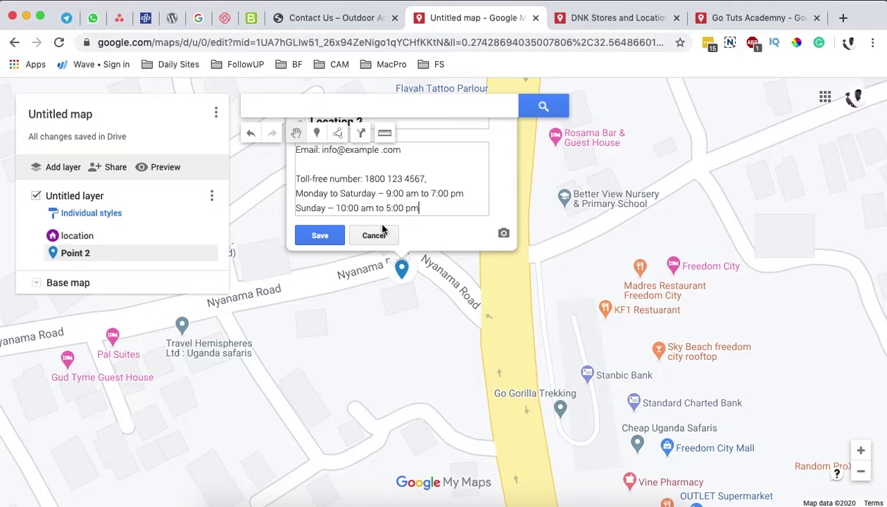
click(327, 243)
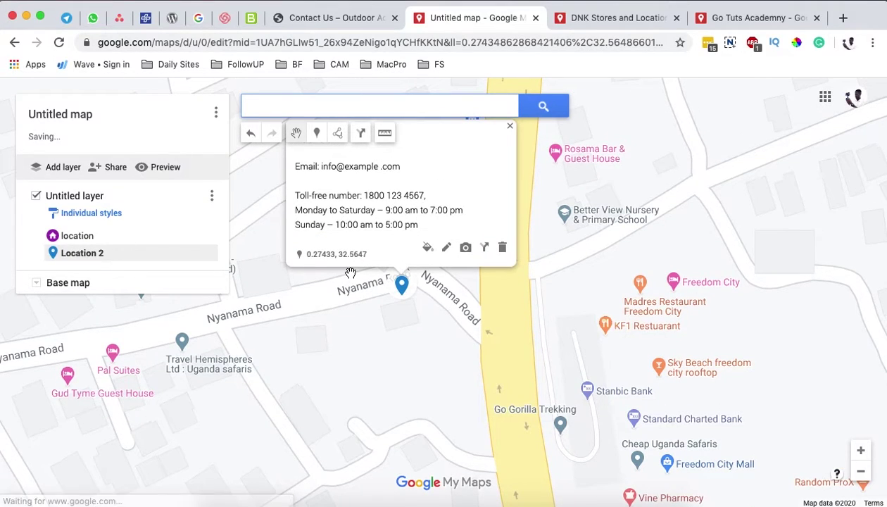
Step: Give the "Location 2" marker the house icon in purple and save its details without changing the text
click(427, 247)
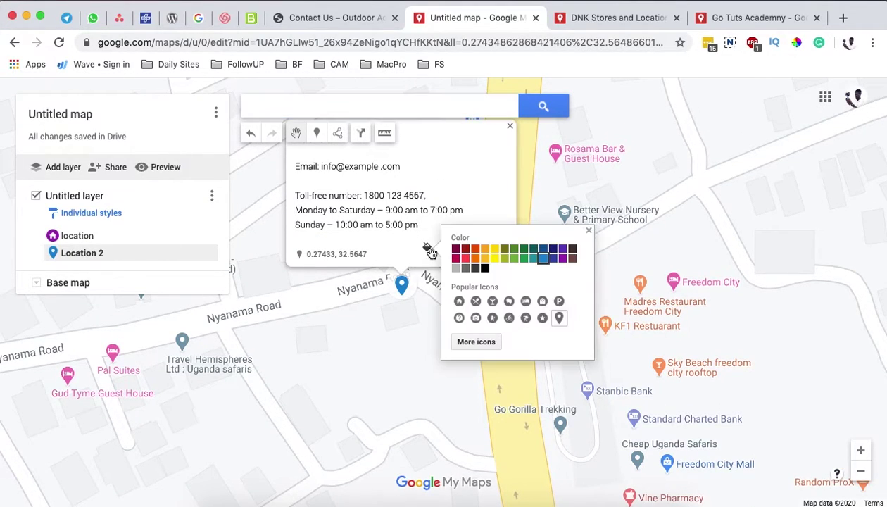
click(459, 303)
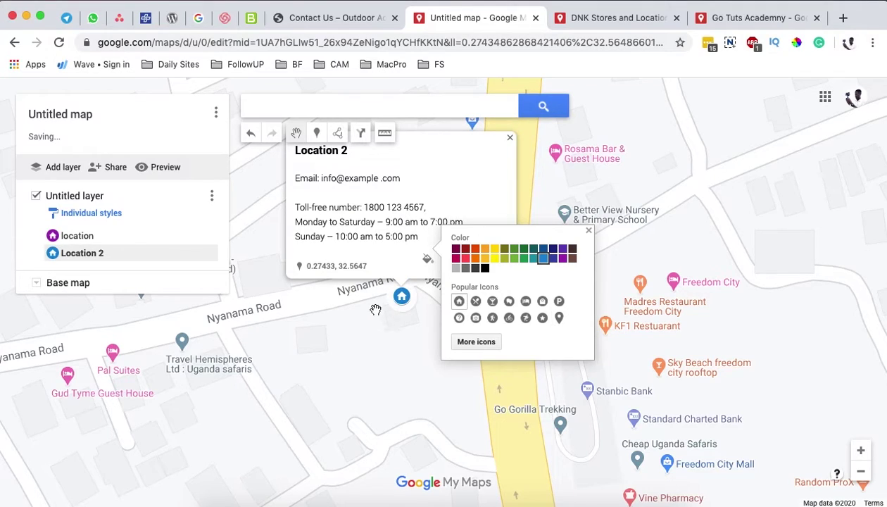
click(562, 257)
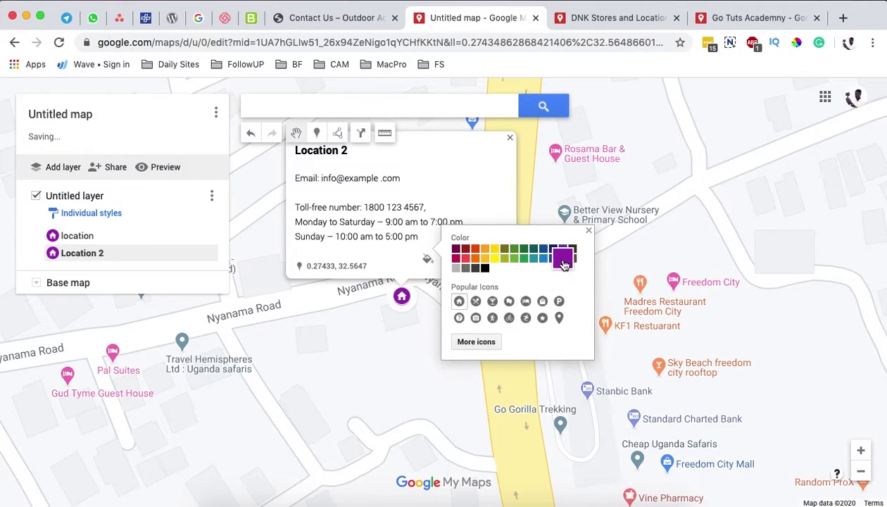
click(377, 247)
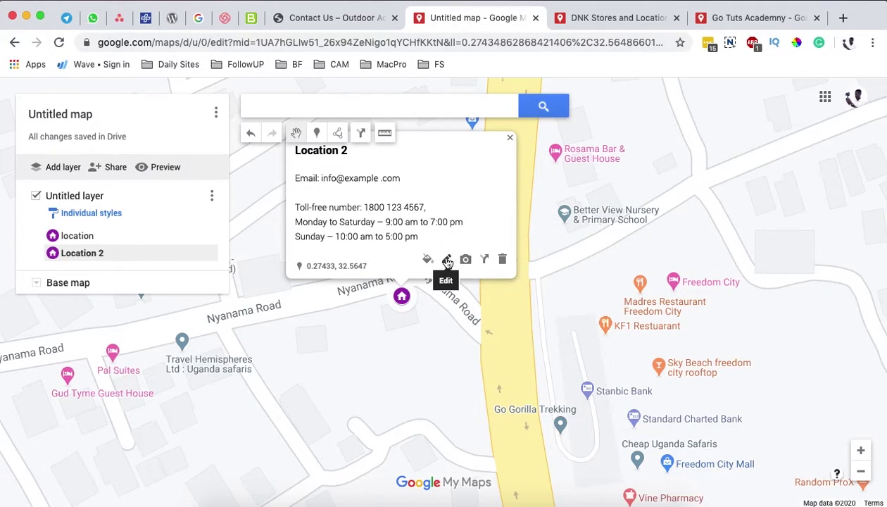
click(447, 261)
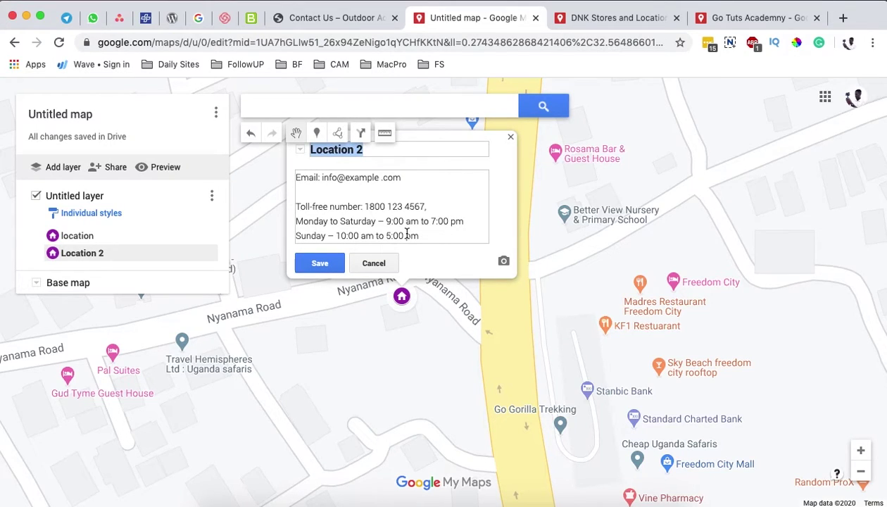
click(334, 265)
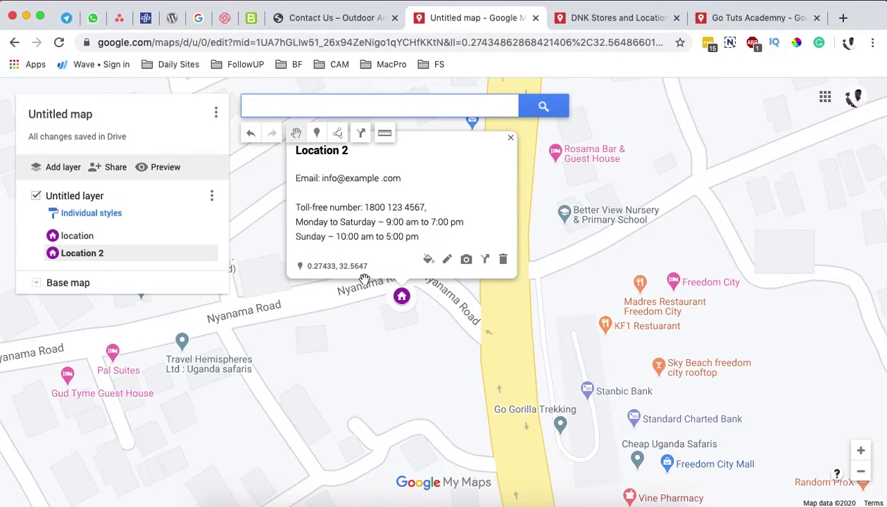
Step: Examine the image sources offered for the "Location 2" marker: file upload, web camera, your photos and Google Drive
click(466, 259)
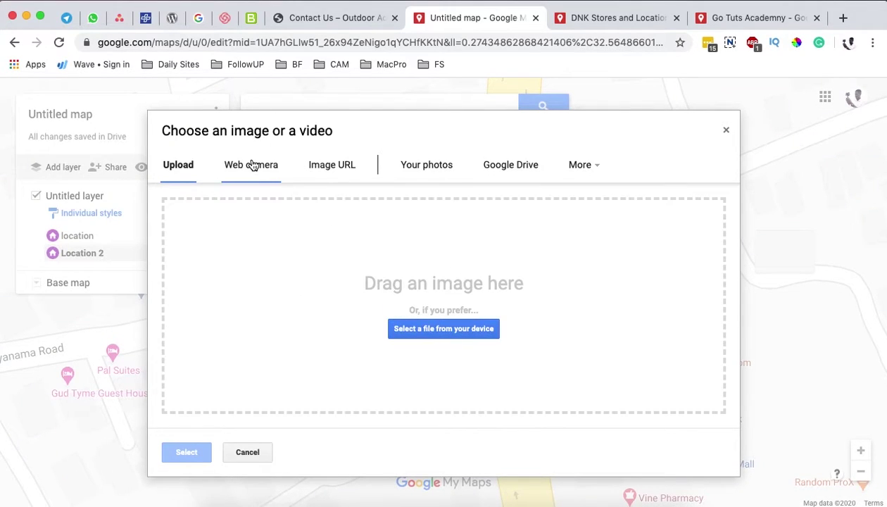
click(252, 165)
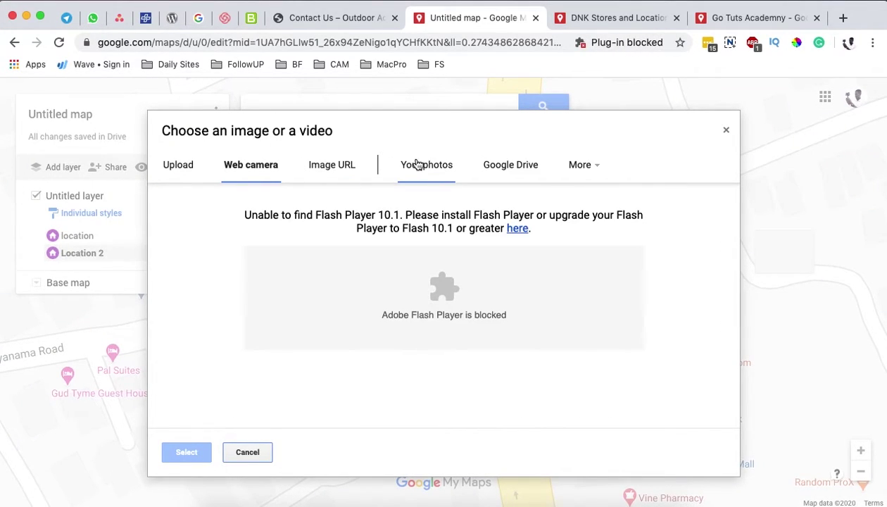
click(418, 165)
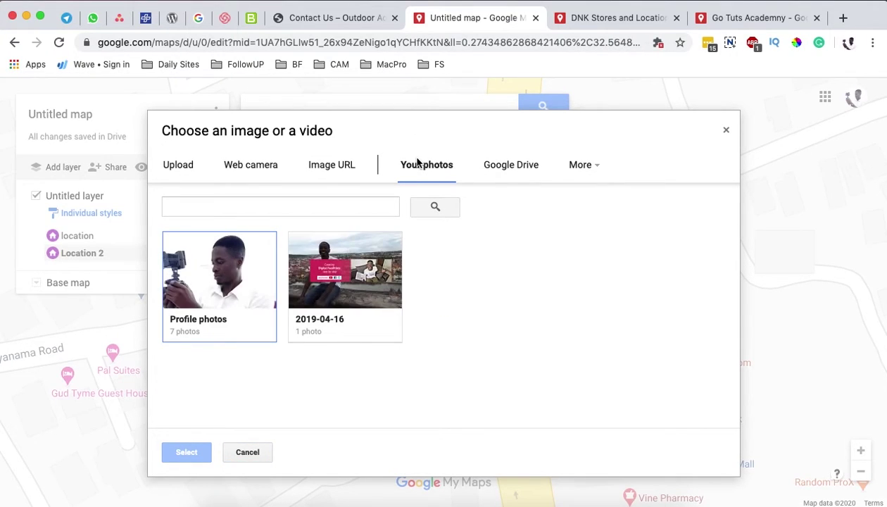
click(505, 165)
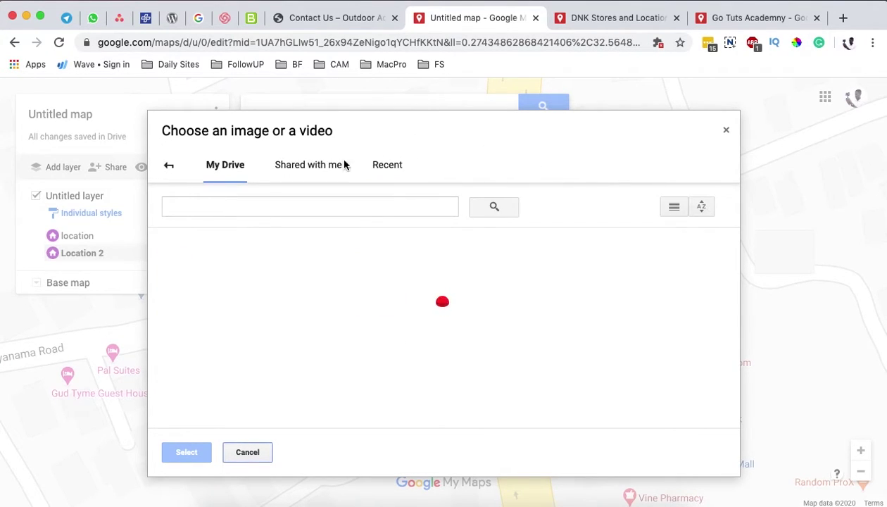
click(169, 165)
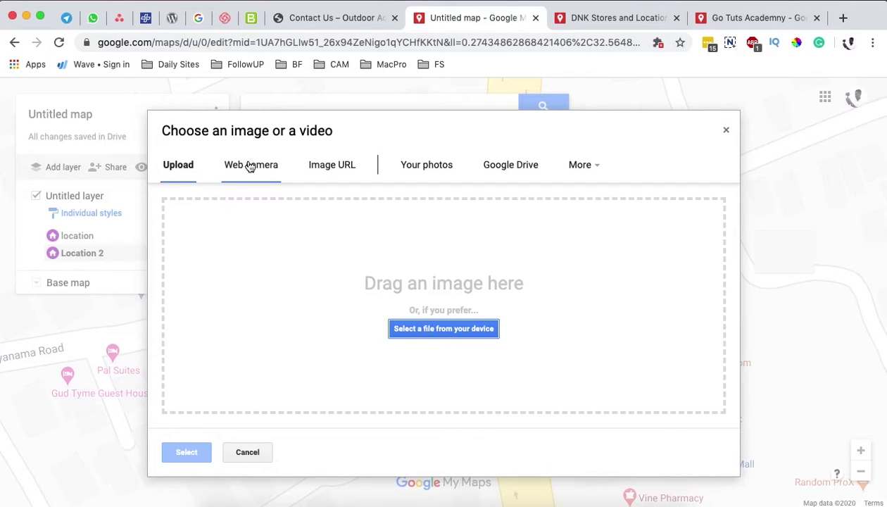
click(450, 329)
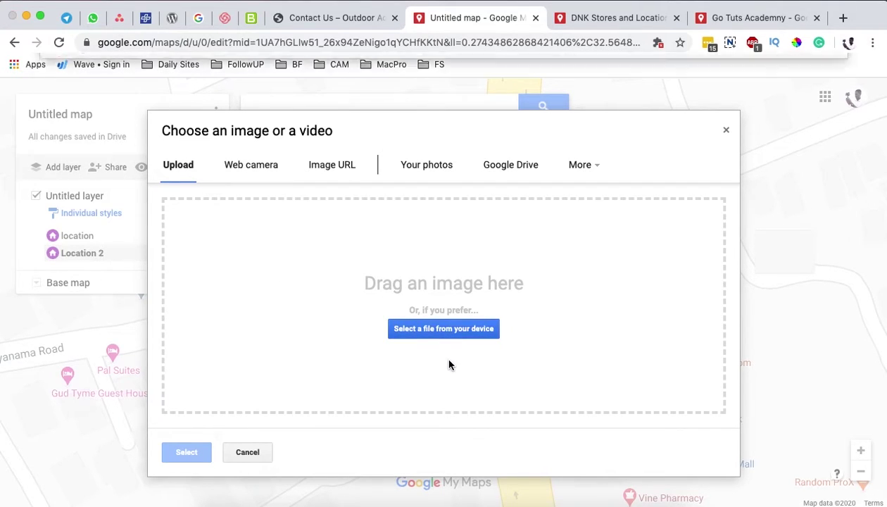
click(756, 354)
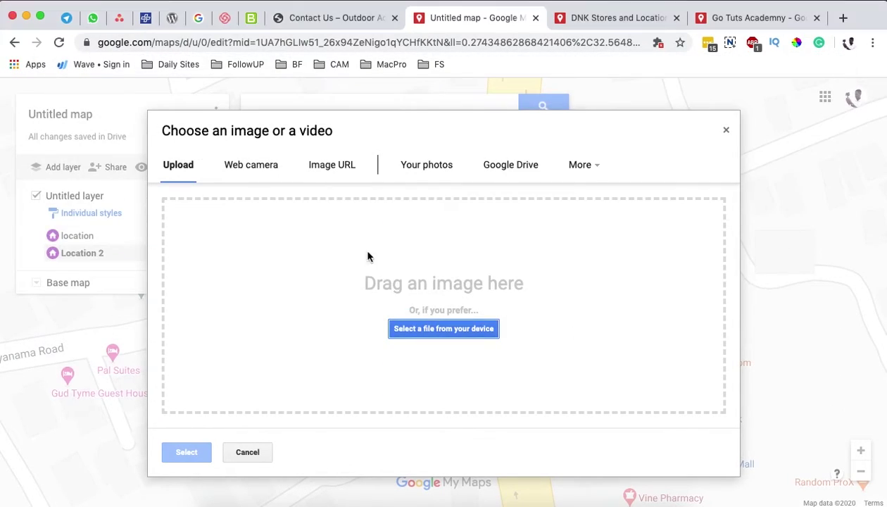
click(427, 165)
click(532, 167)
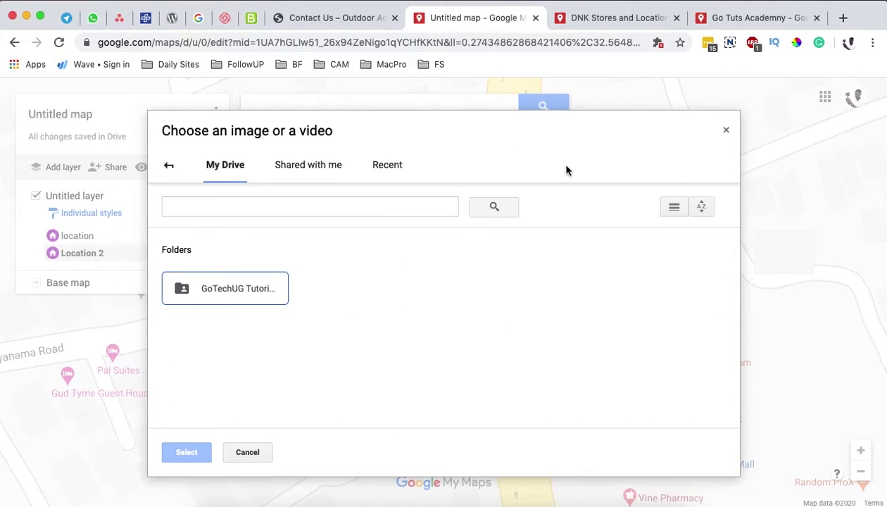
click(261, 169)
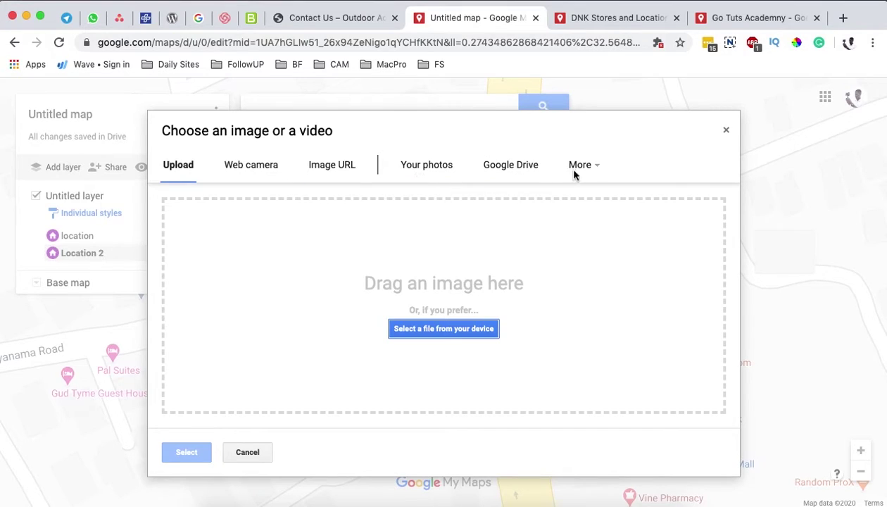
Step: Search Google Images for "apple office" as the picture source for the "Location 2" marker
click(600, 169)
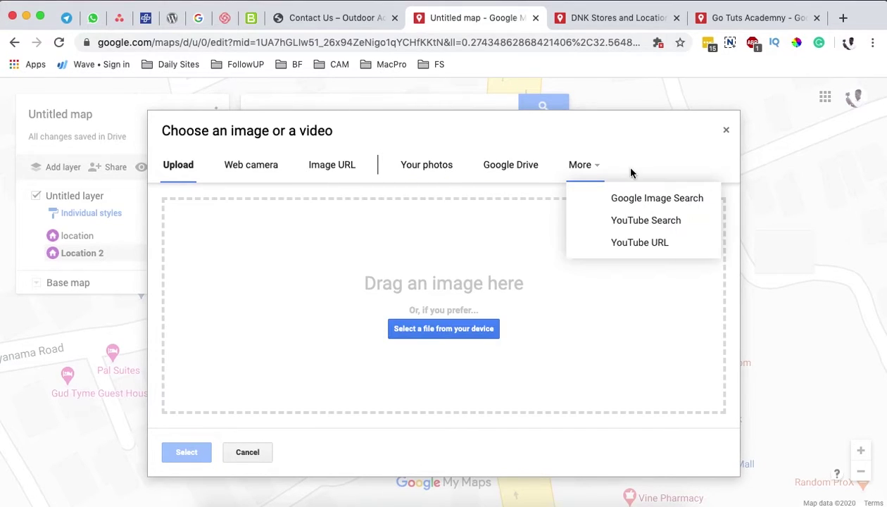
click(614, 200)
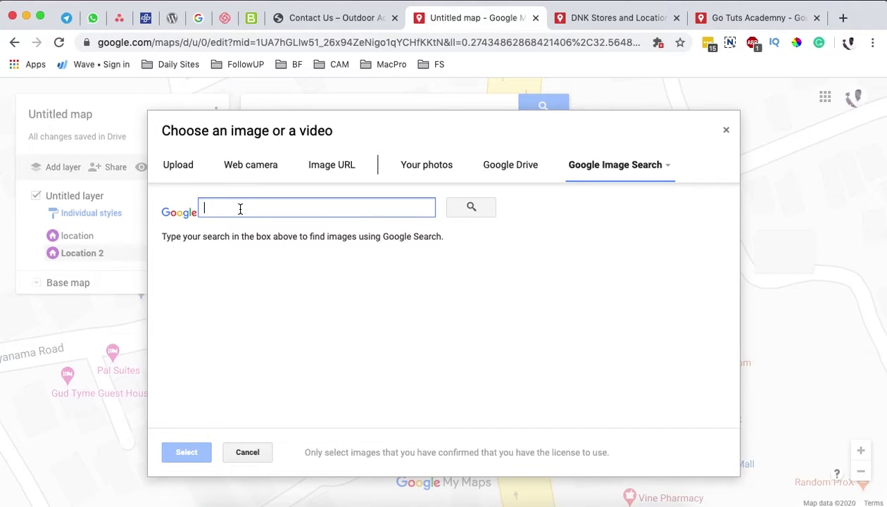
text(hj)
key(BackSpace)
key(BackSpace)
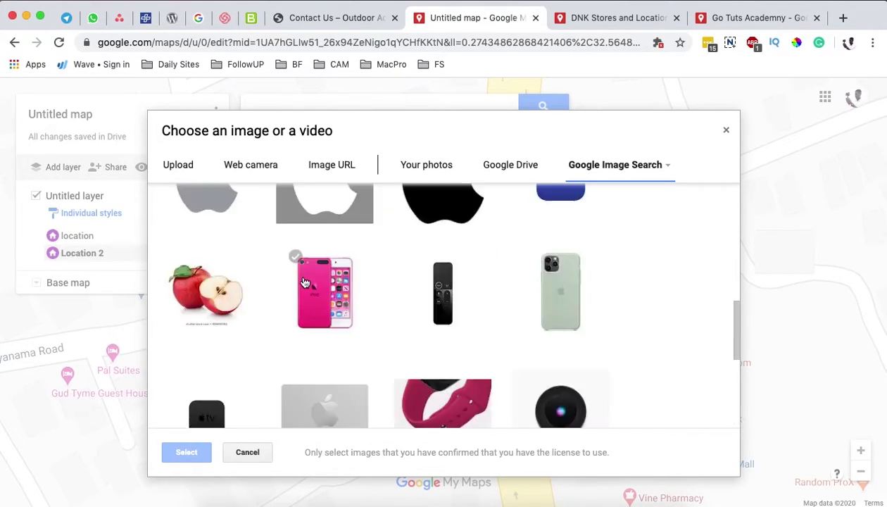
scroll(274, 237, up, 5)
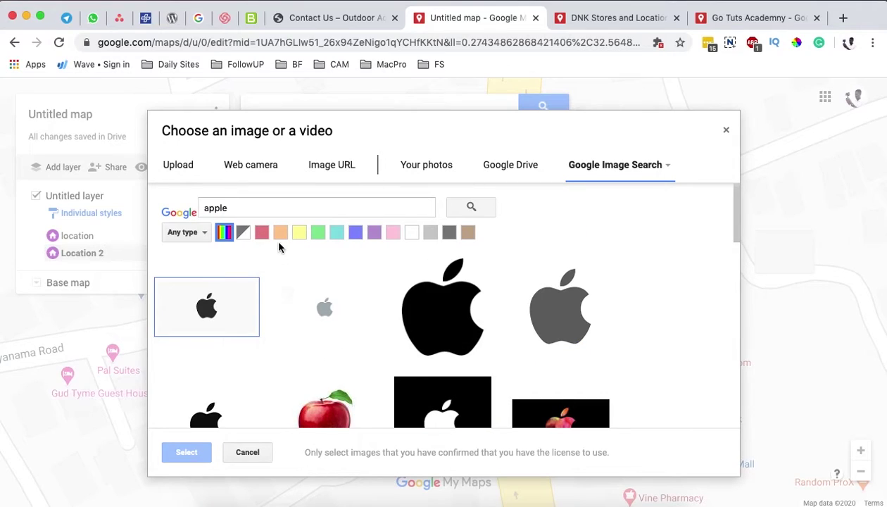
click(260, 204)
text(office)
key(Return)
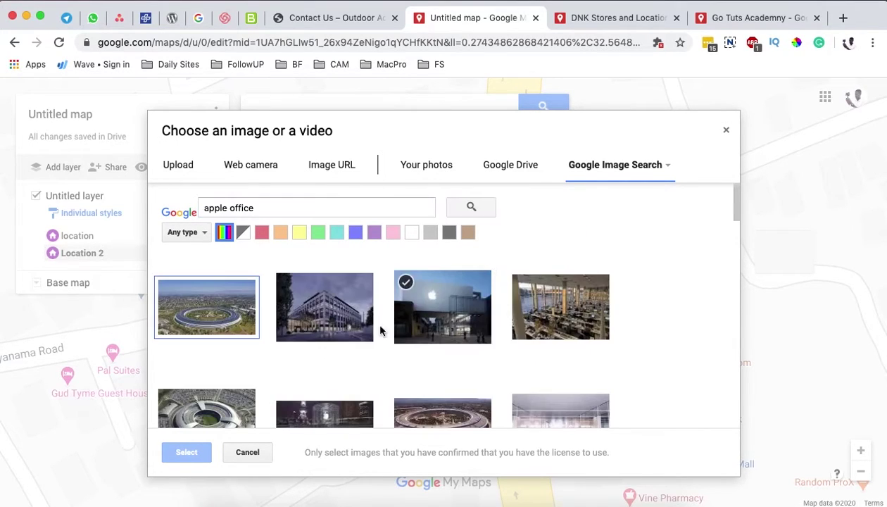
Step: Attach the second search result, the dark office building at dusk, to the "Location 2" marker, save it and close its details
click(321, 319)
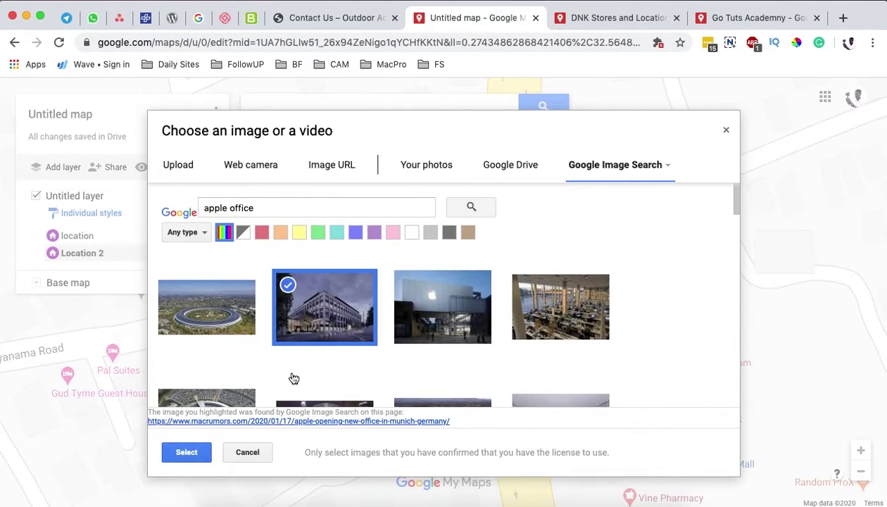
scroll(278, 345, down, 3)
click(187, 456)
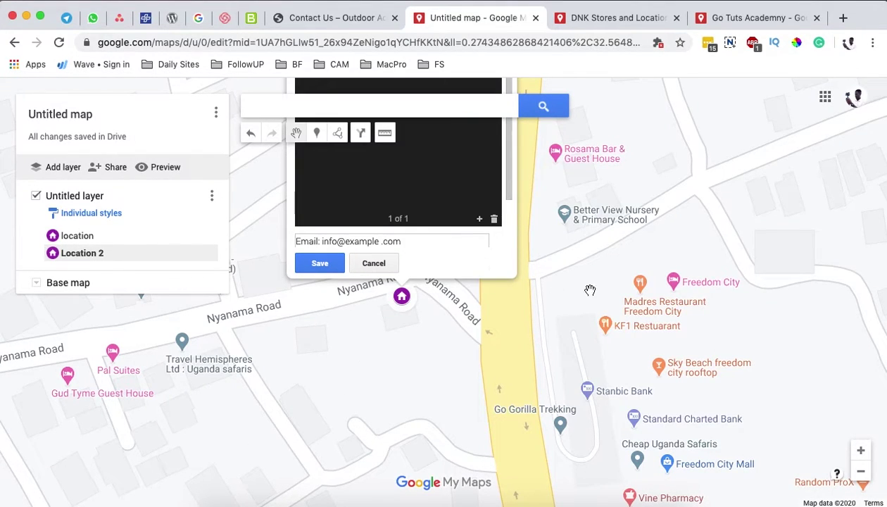
scroll(444, 288, up, 2)
scroll(444, 288, down, 3)
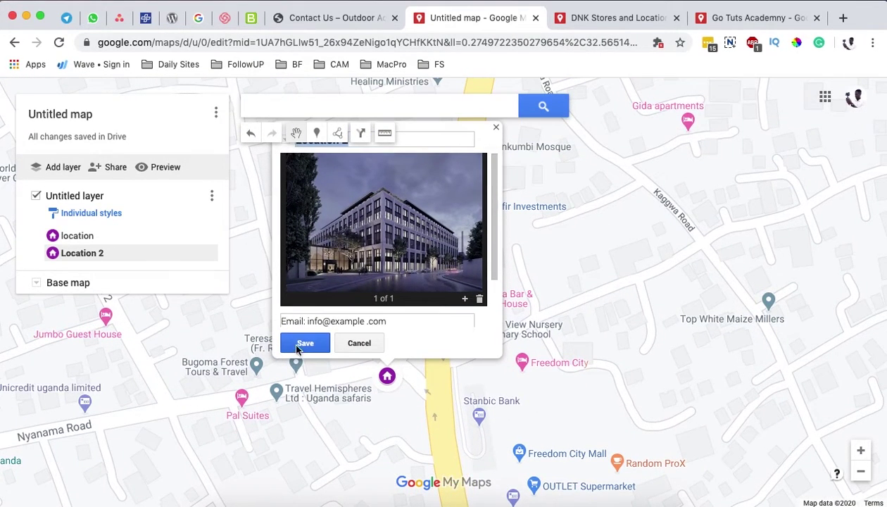
click(303, 343)
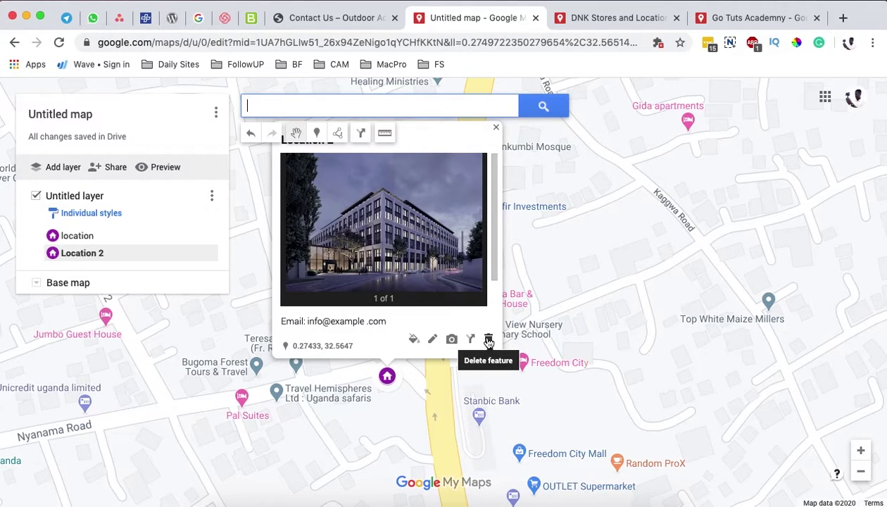
click(398, 405)
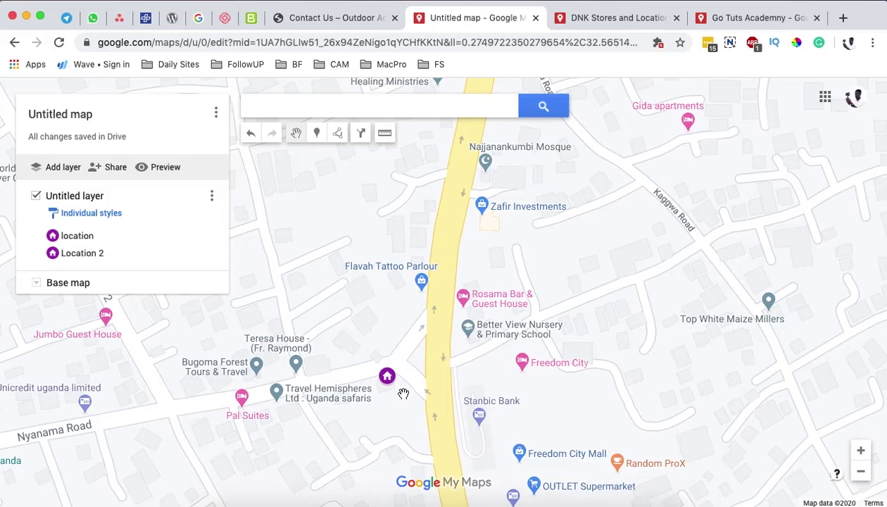
Step: Place a marker in Bweyogerere just east of the main road, northwest of Namboole Road, and title it "Location 3"
scroll(525, 247, down, 5)
scroll(525, 247, up, 5)
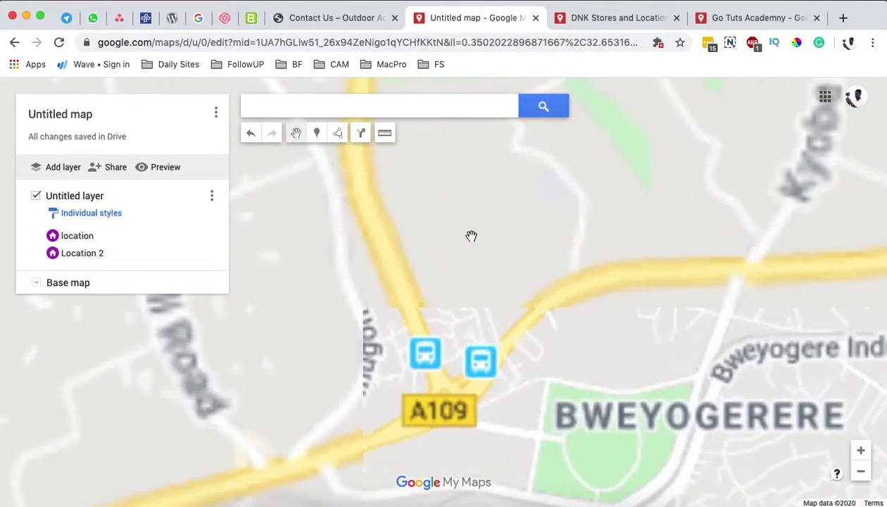
click(317, 133)
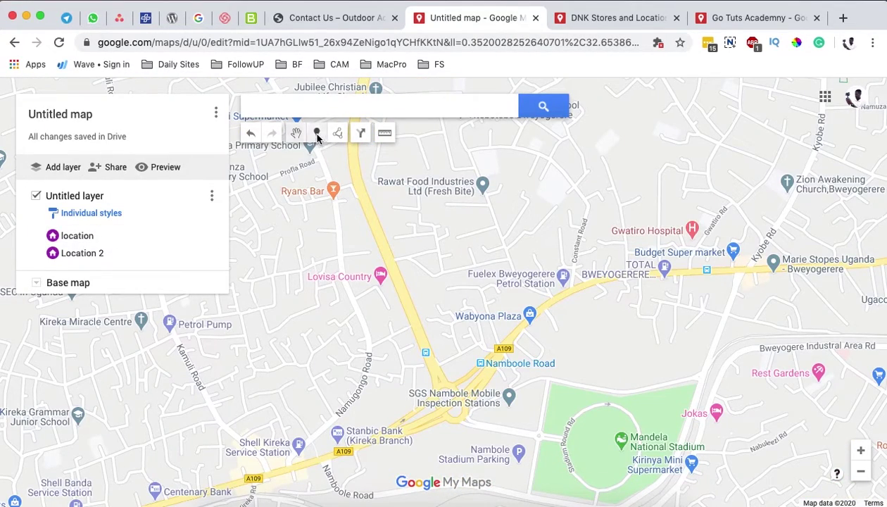
click(426, 302)
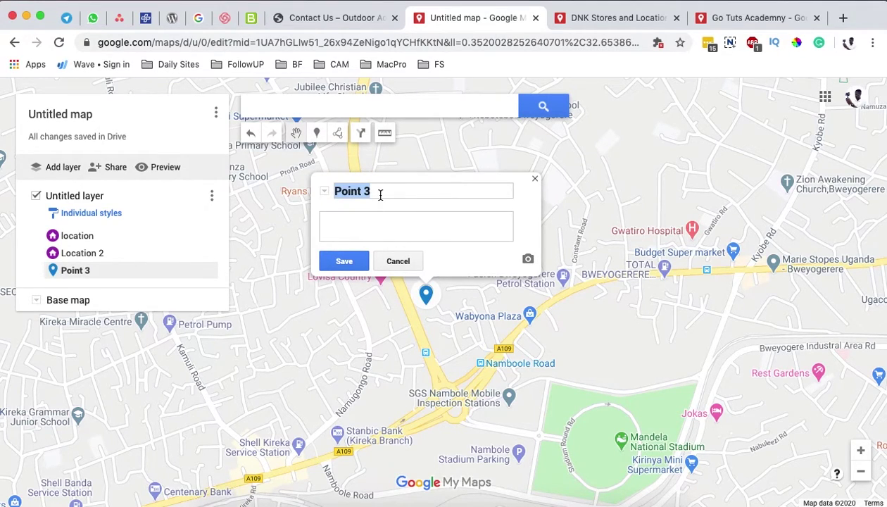
text(Locatio)
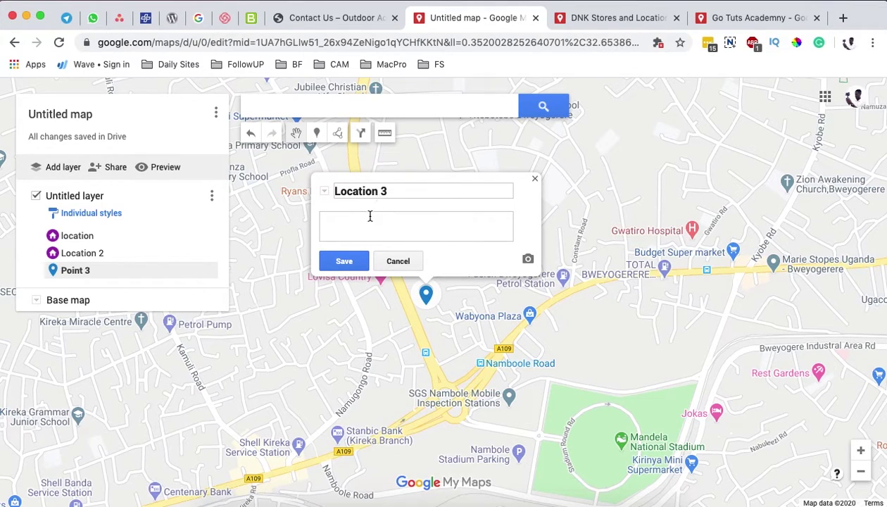
Step: Paste the contact details as the "Location 3" description, replace the e-mail's domain name with "hospital" and save the marker
key(super+v)
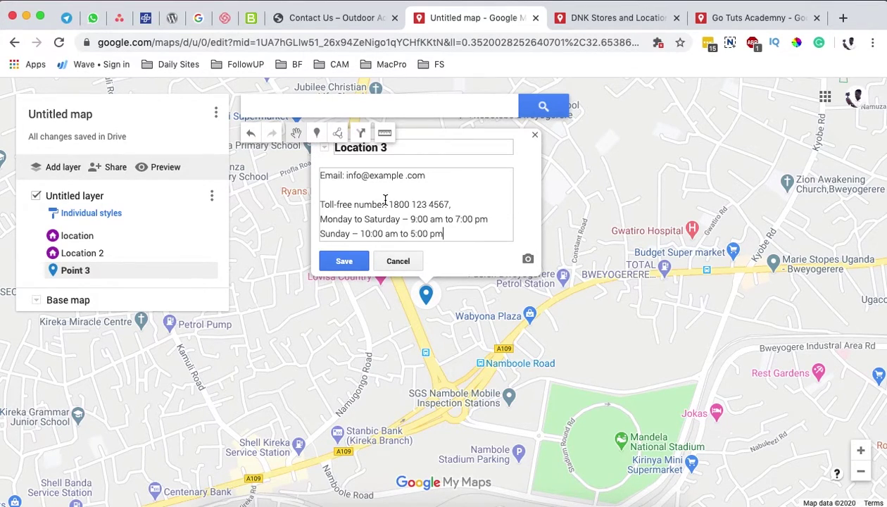
drag(369, 177, 404, 177)
text(hospital)
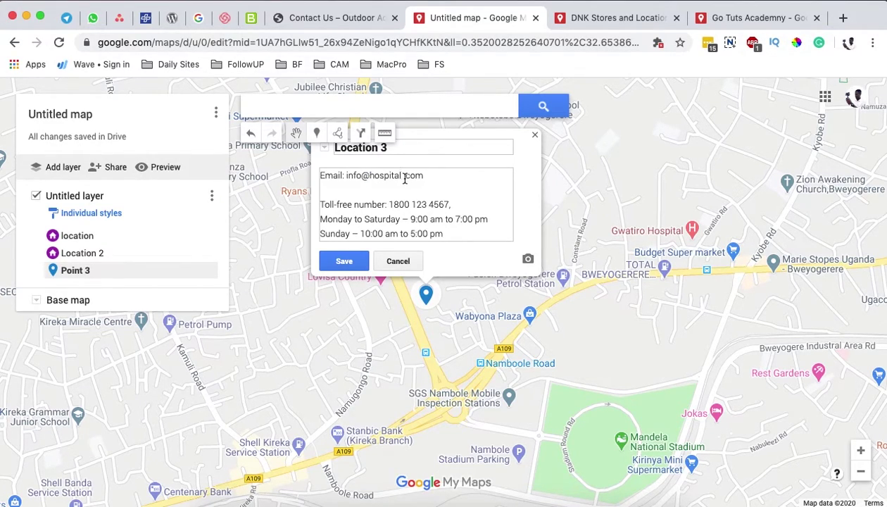
click(342, 260)
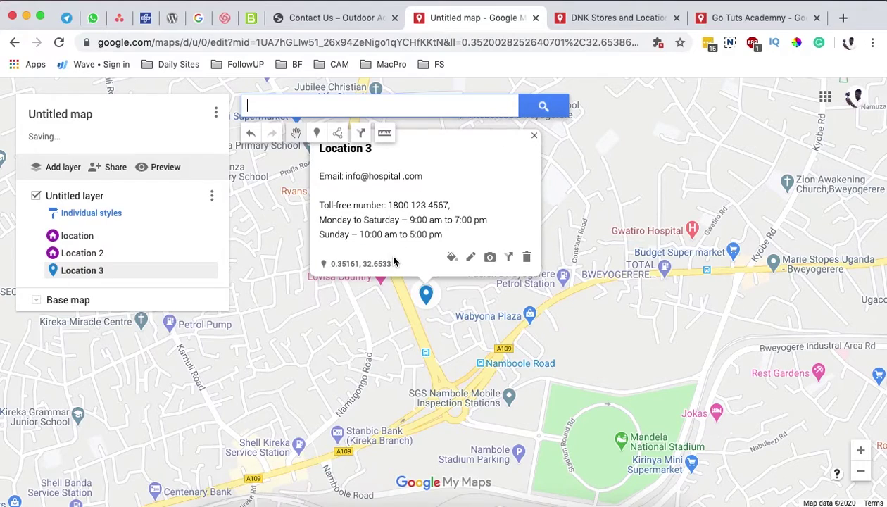
Step: Filter the full icon library by "hos" and give the "Location 3" marker the plus icon from the Crisis category
click(452, 257)
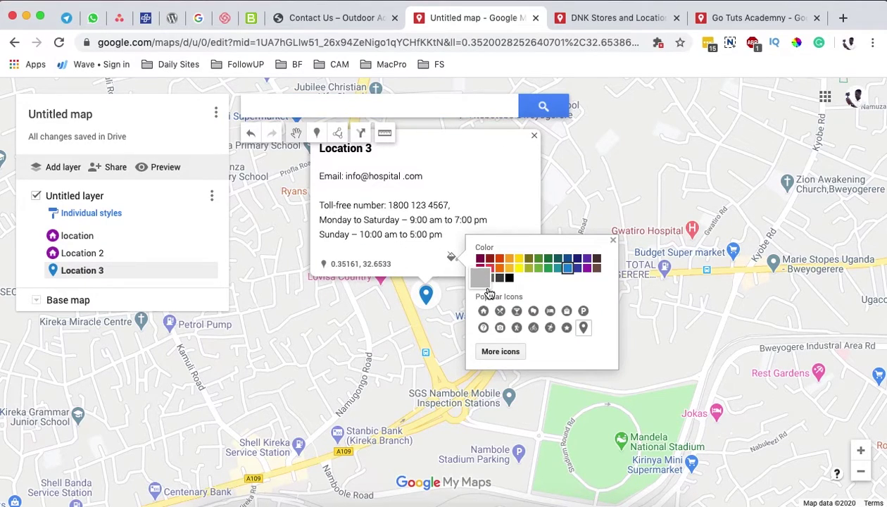
click(507, 351)
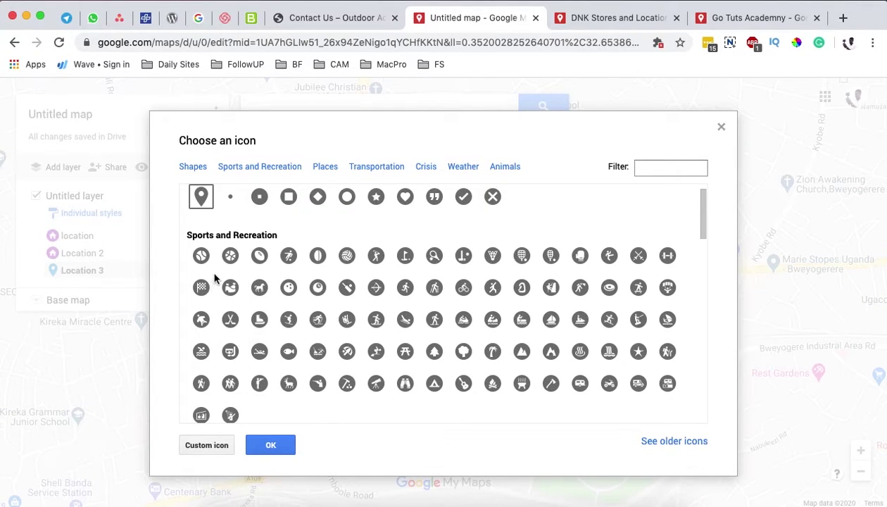
text(hos)
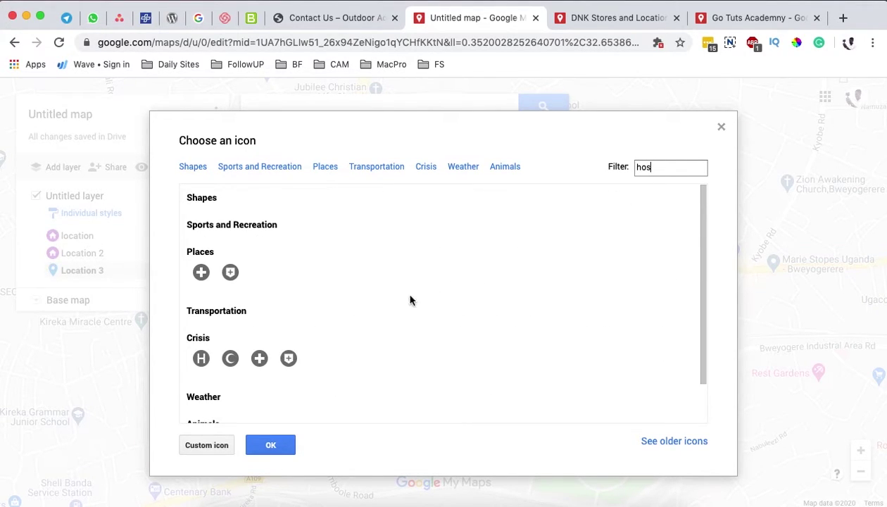
click(259, 358)
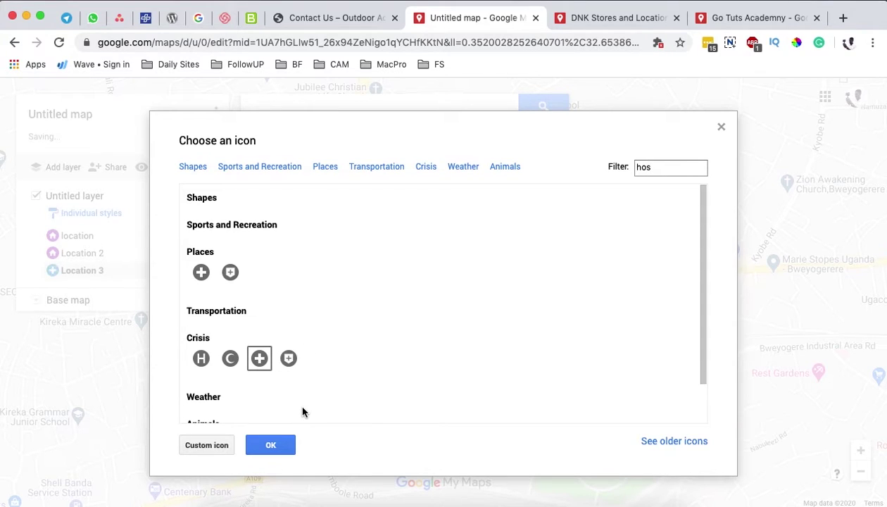
scroll(422, 305, down, 2)
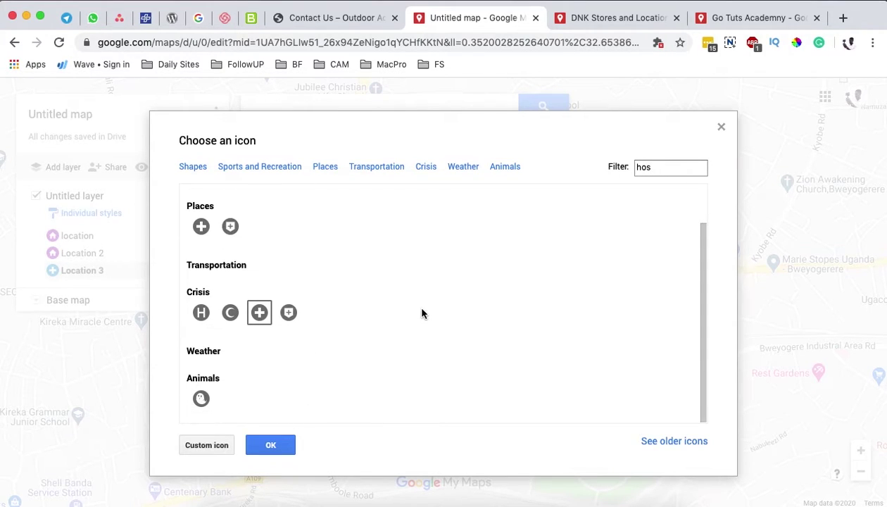
click(272, 445)
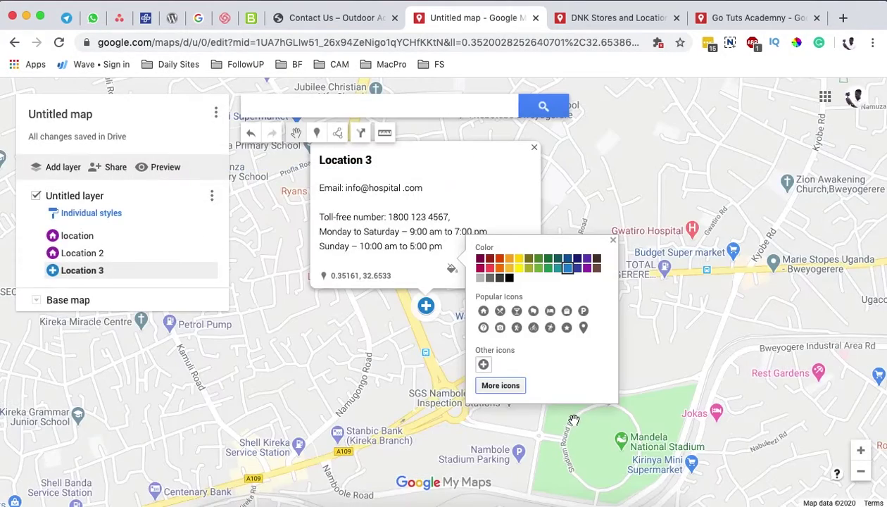
Step: Color the "Location 3" marker purple and close its details
click(585, 275)
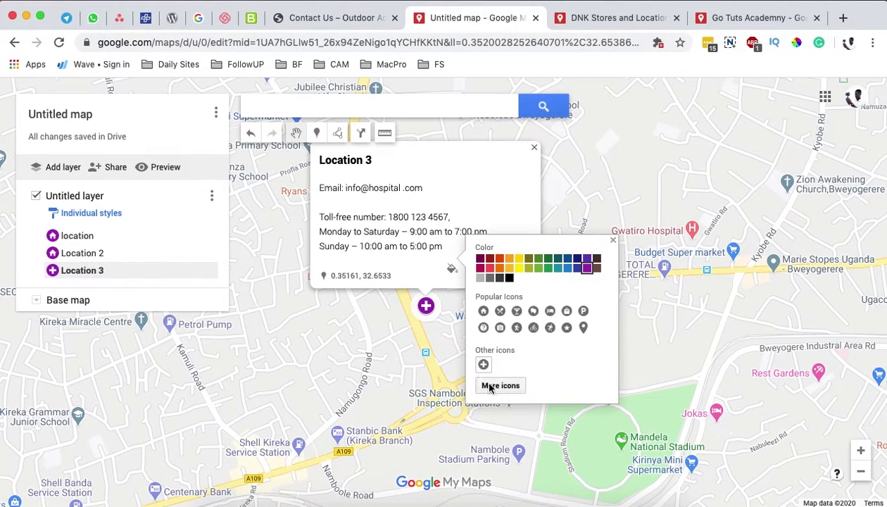
click(412, 247)
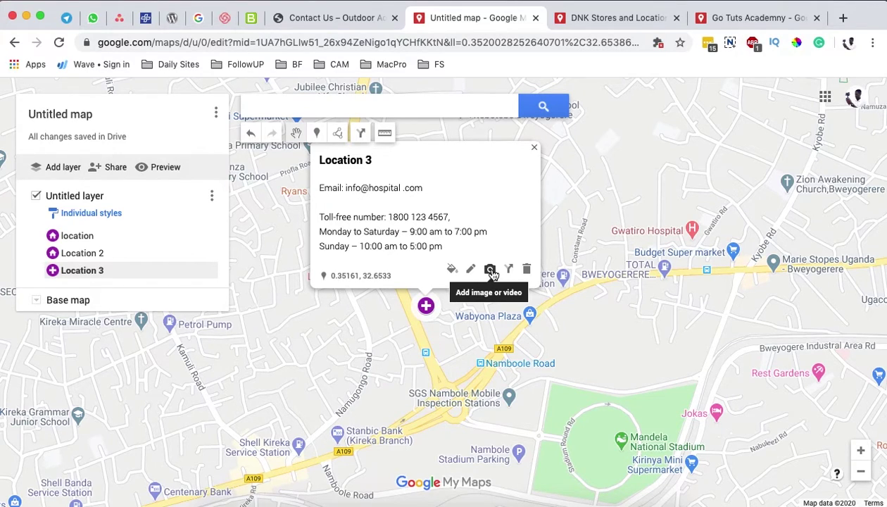
click(456, 323)
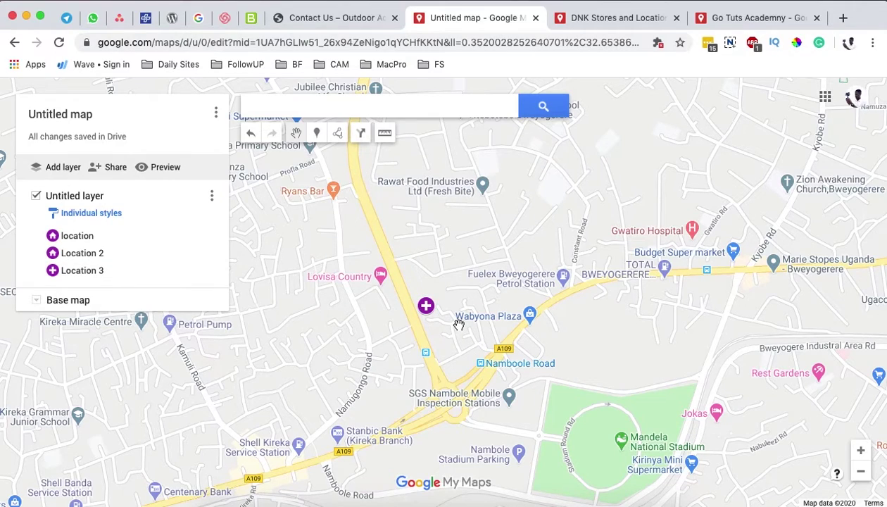
Step: Draw a closed polygon of about 34.5 km² over central Kampala, between the northern home marker, Location 3 and Kololo
scroll(467, 329, down, 5)
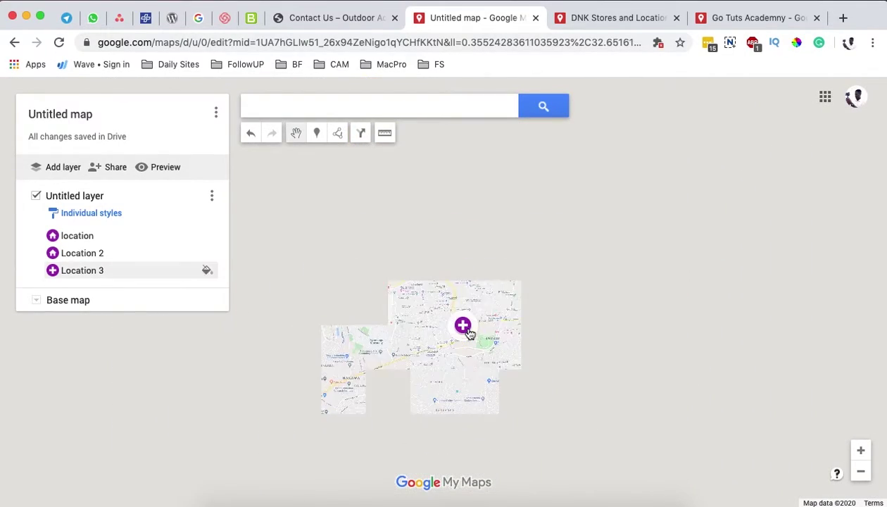
scroll(472, 351, down, 3)
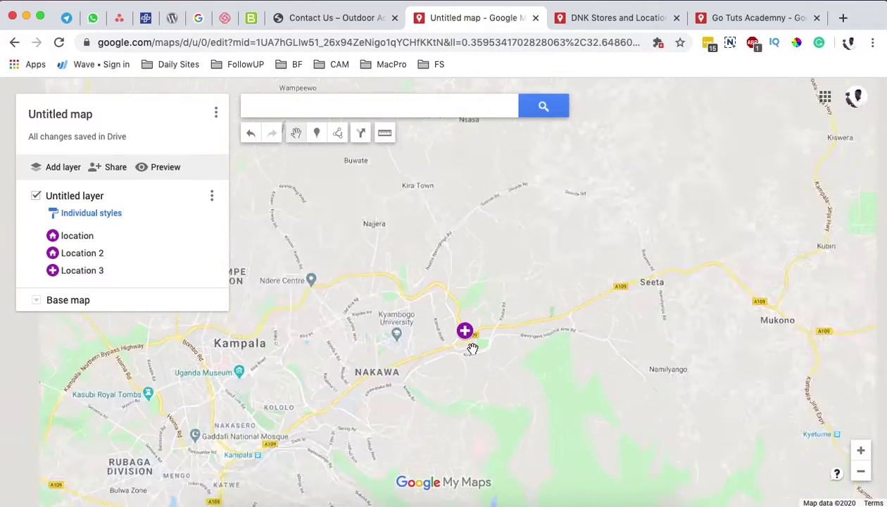
drag(436, 383, 529, 316)
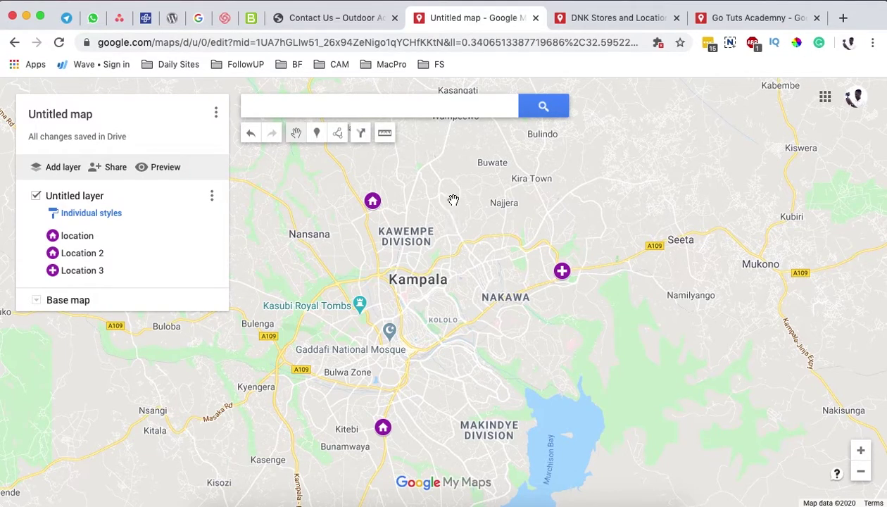
click(338, 134)
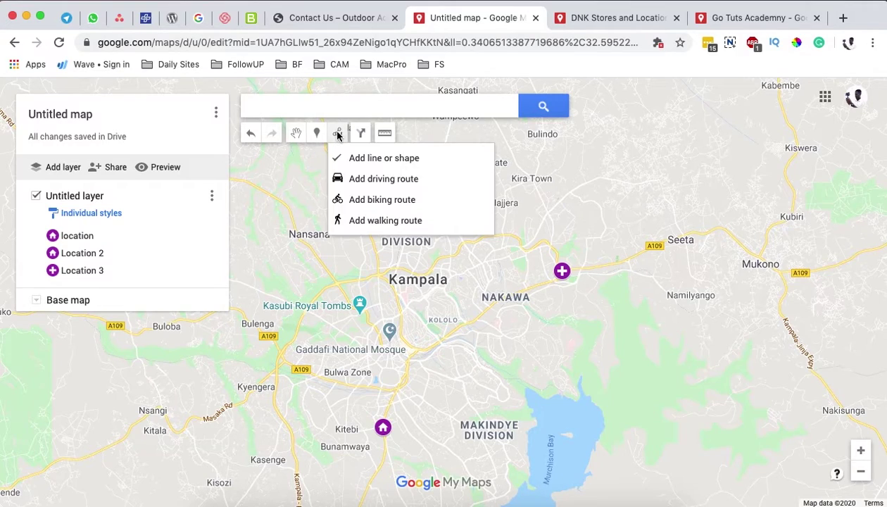
click(367, 159)
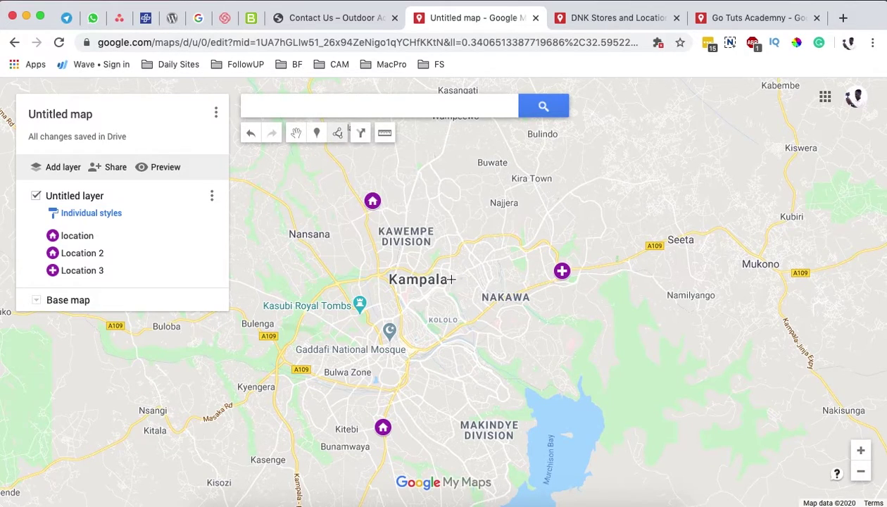
click(391, 204)
click(548, 266)
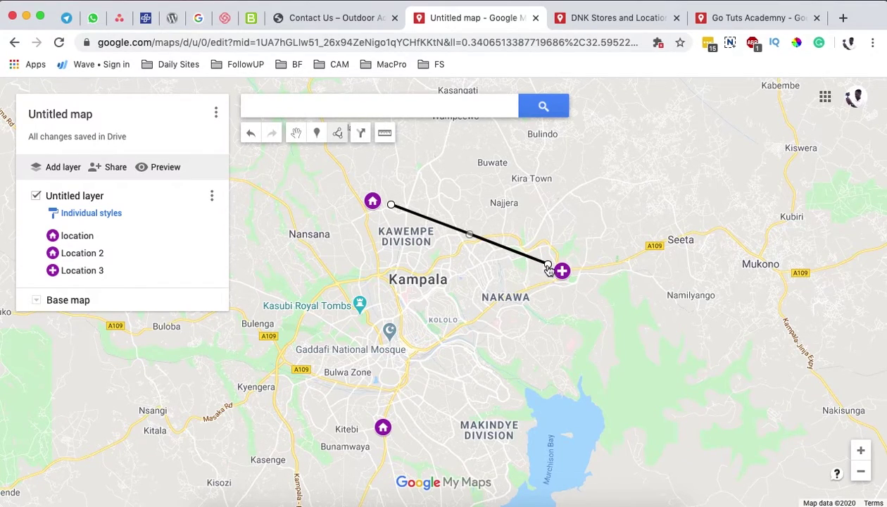
click(419, 343)
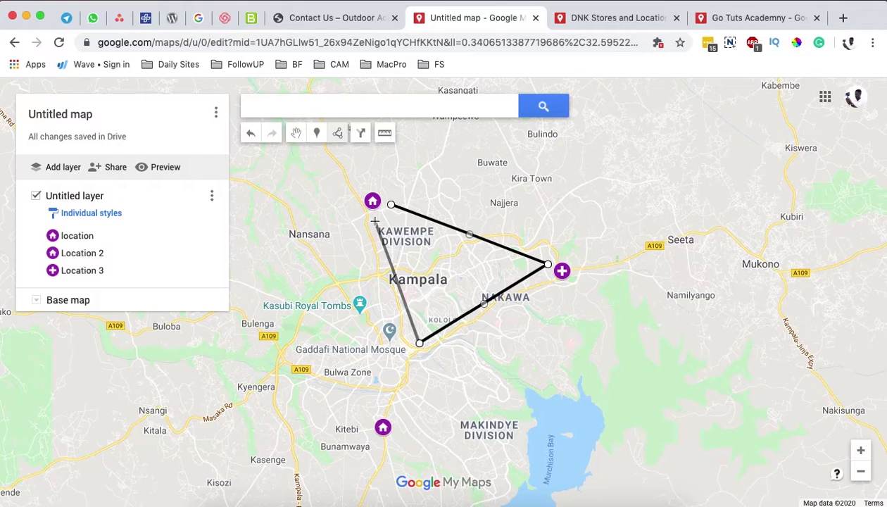
click(391, 204)
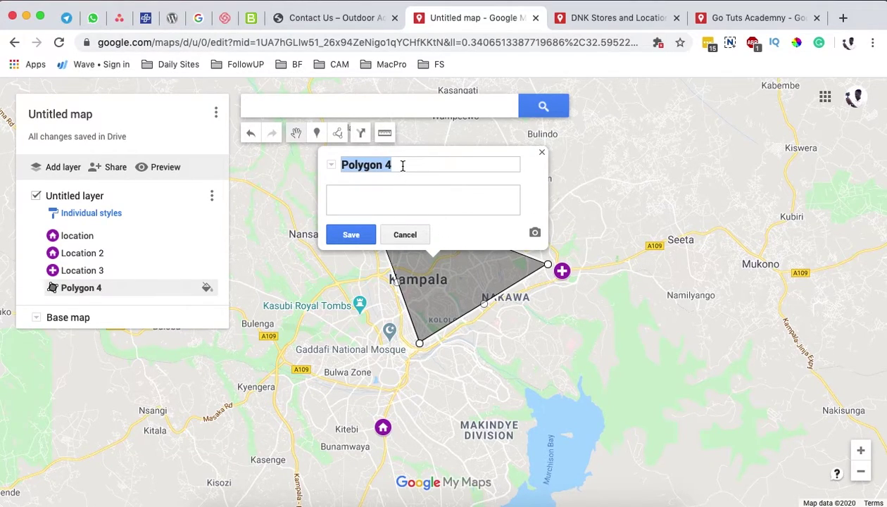
Step: Title the polygon "Our Golf Course", paste the contact details as its description and save it
text(Lo)
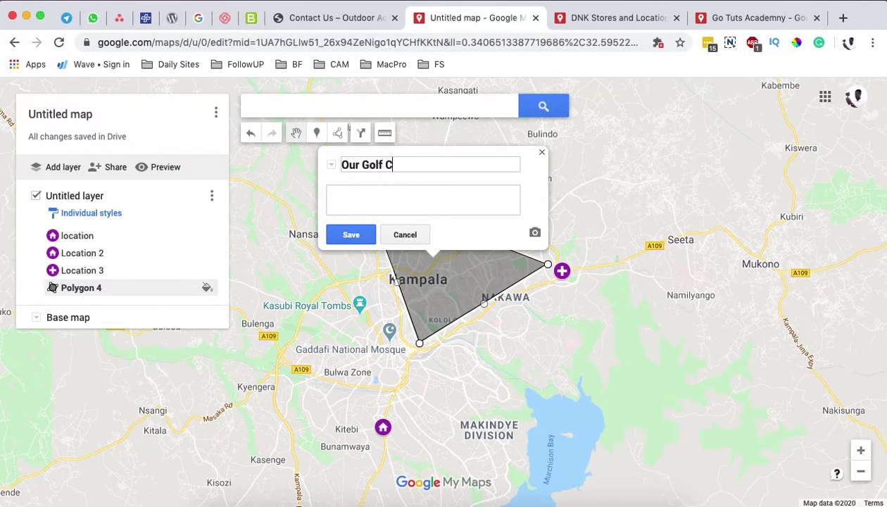
click(363, 205)
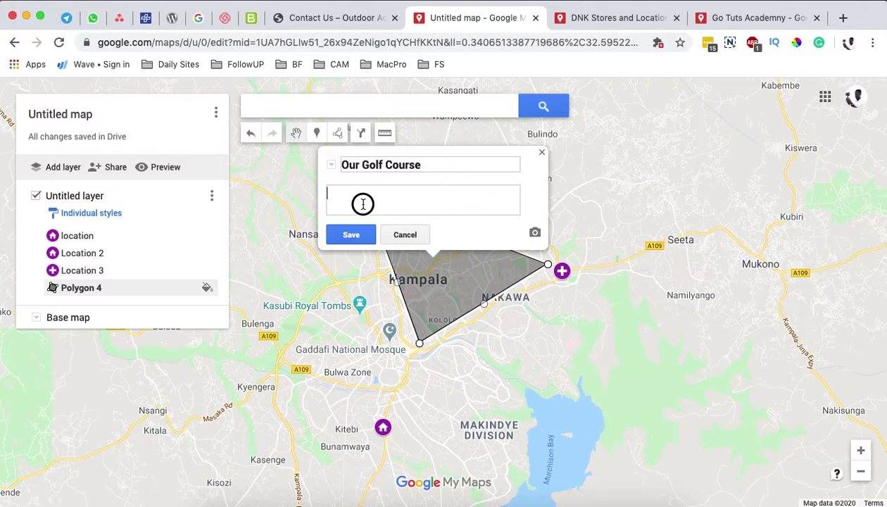
key(super+v)
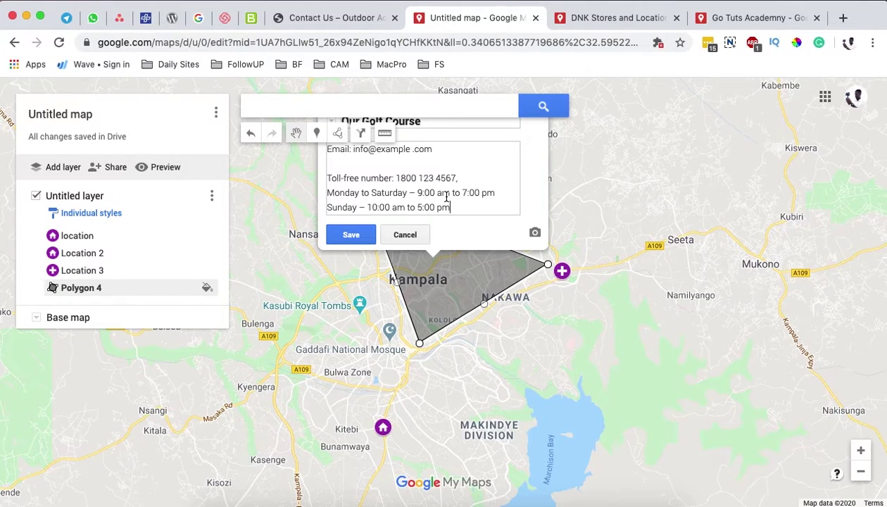
click(351, 234)
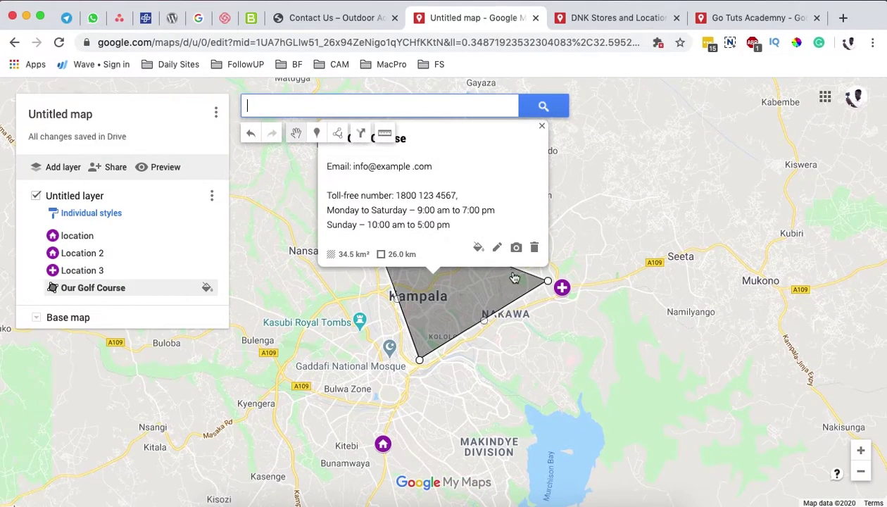
click(497, 249)
key(Return)
Step: Style the golf course polygon with a green, more opaque fill and the minimum border width, and close its details
click(478, 248)
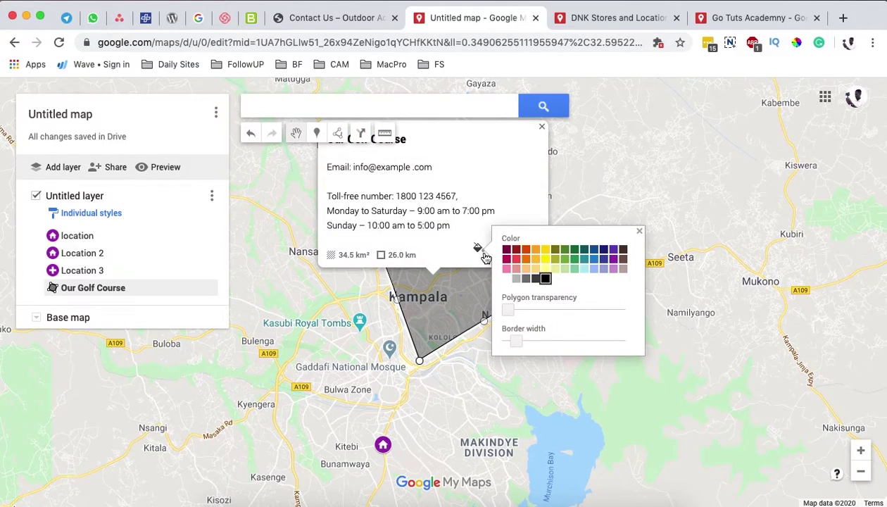
mouse_move(505, 308)
mouse_down()
mouse_move(564, 310)
mouse_move(531, 308)
mouse_up()
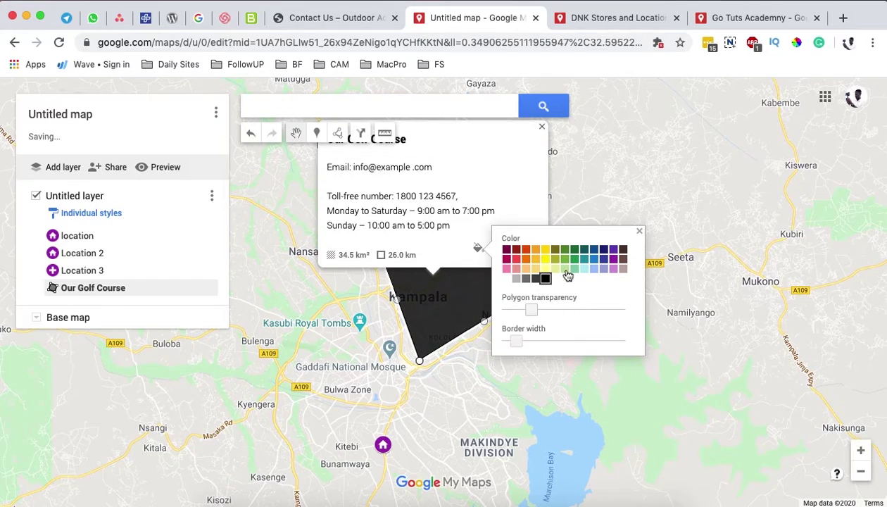
click(564, 260)
drag(535, 304, 552, 304)
mouse_move(514, 342)
mouse_down()
mouse_move(554, 338)
mouse_move(481, 341)
mouse_move(557, 343)
mouse_move(496, 342)
mouse_up()
click(425, 210)
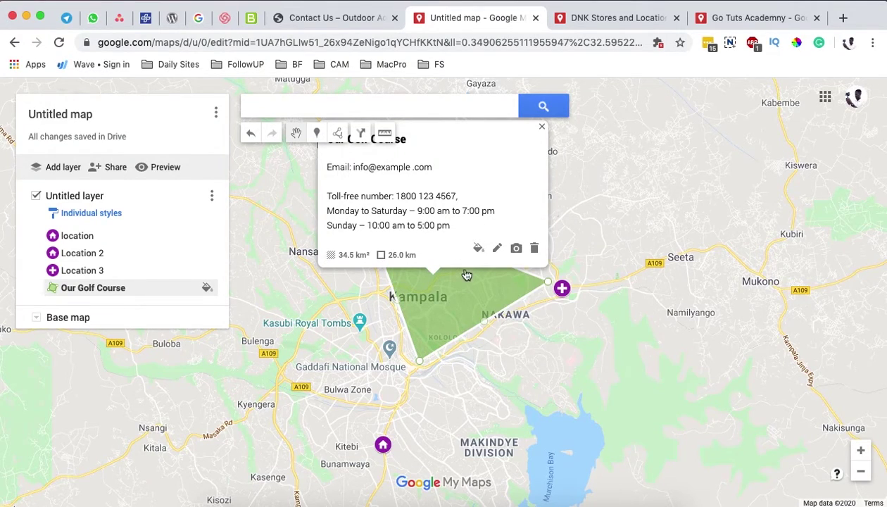
click(490, 341)
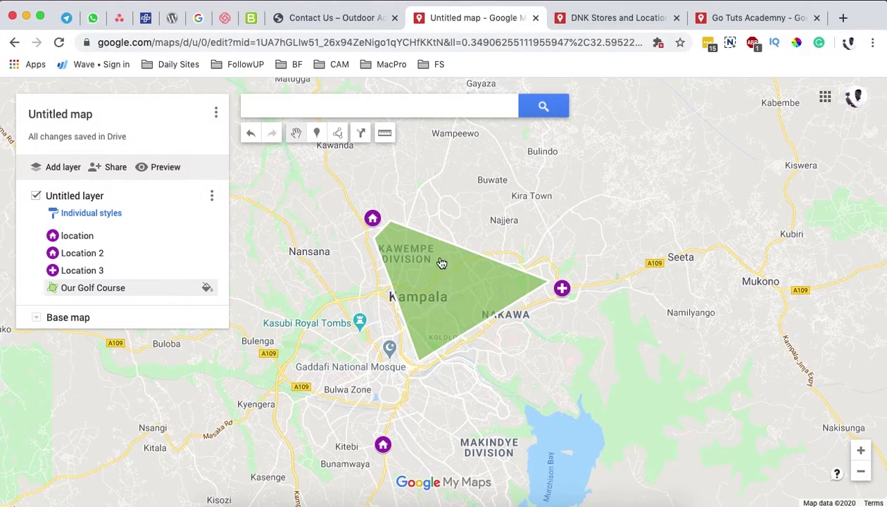
Step: Draw a tall four-sided polygon of about 79.2 km² west of the golf course, from Nansana down past Kyengera
scroll(505, 397, down, 2)
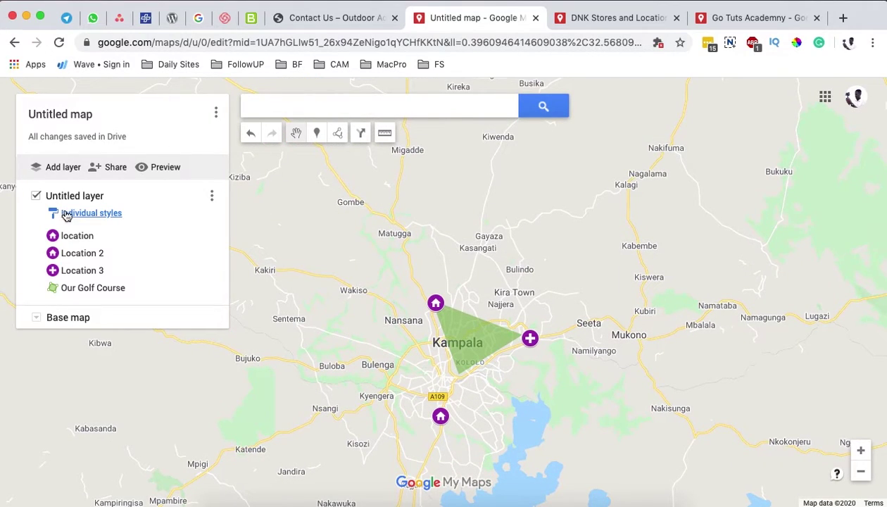
click(338, 135)
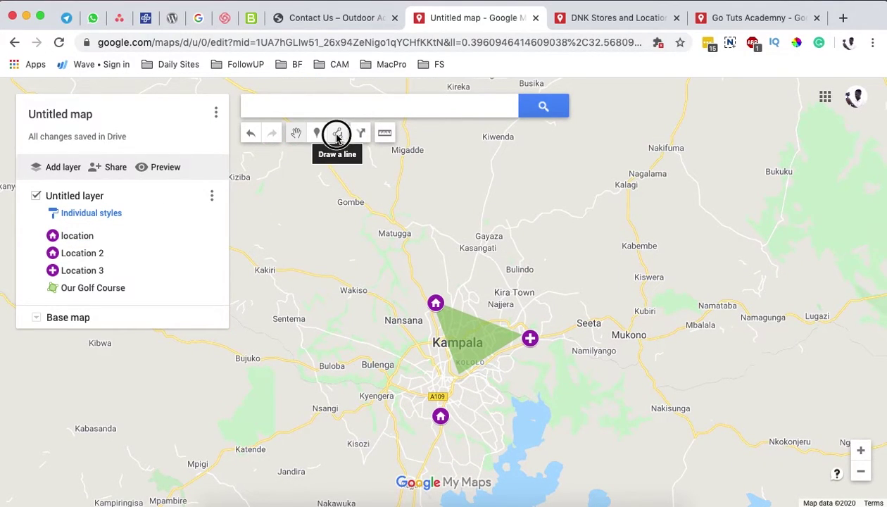
click(374, 161)
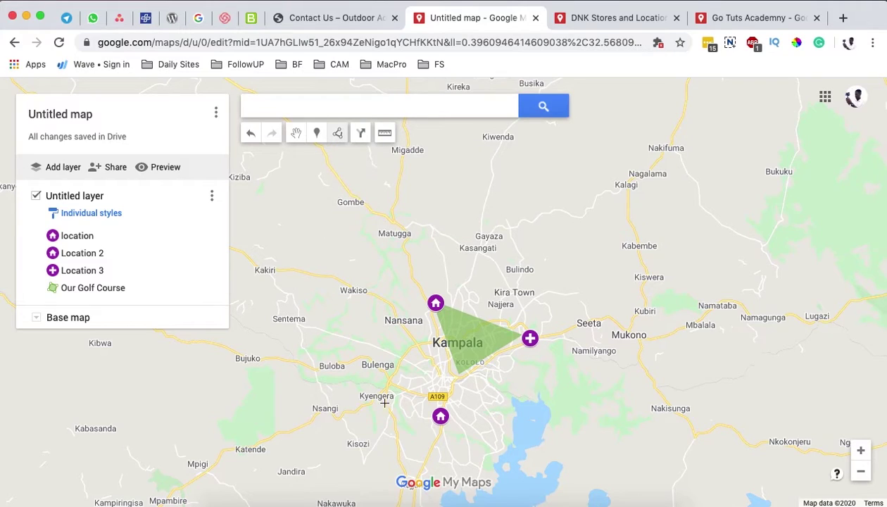
click(420, 300)
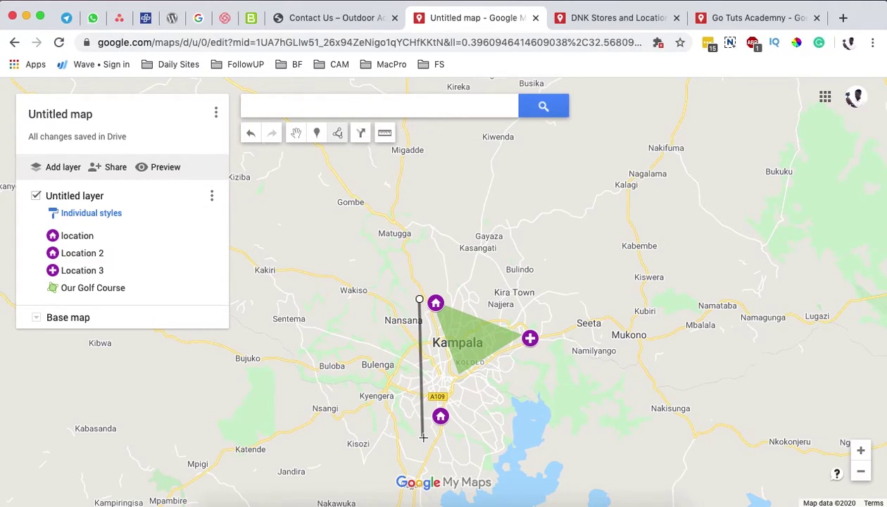
click(424, 420)
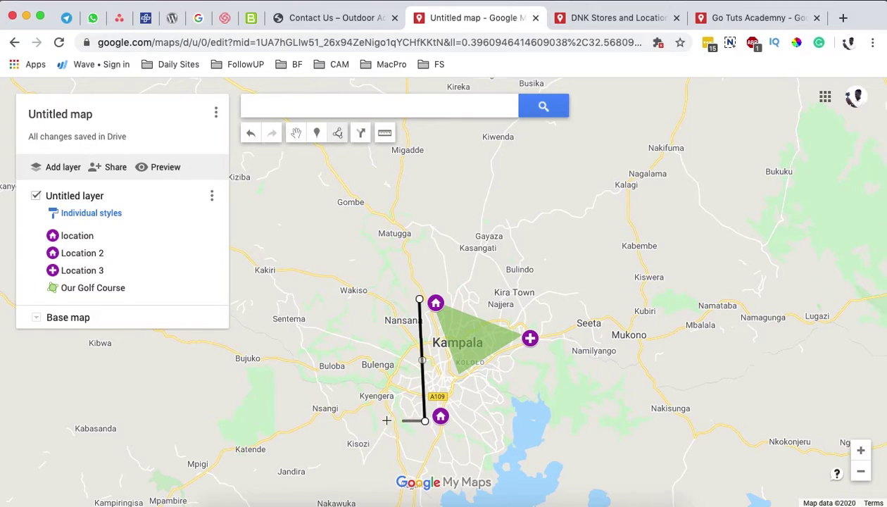
click(365, 420)
click(371, 299)
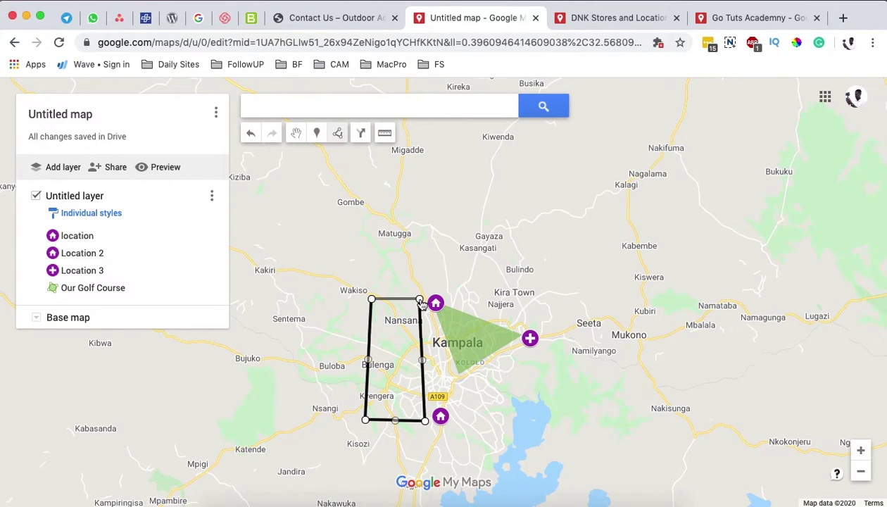
click(419, 300)
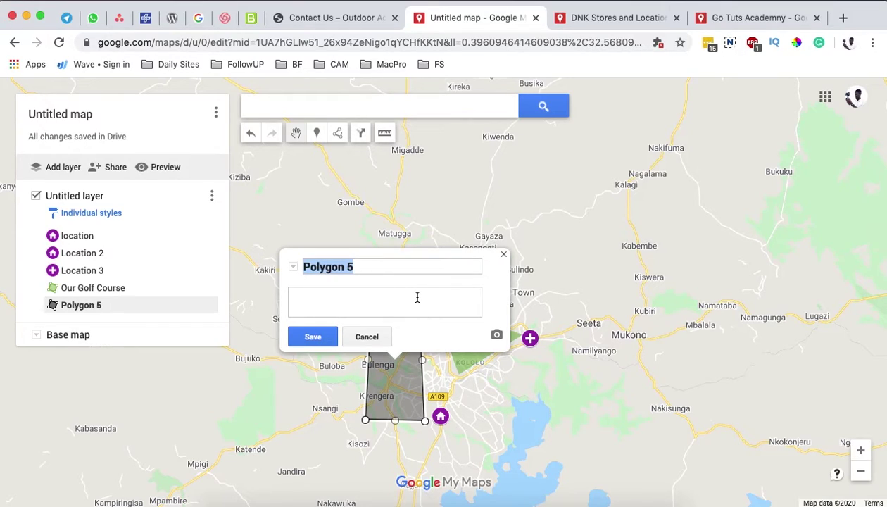
Step: Title the four-sided polygon "Pitch", paste the contact details as its description and save it
triple_click(366, 265)
text(Pitch)
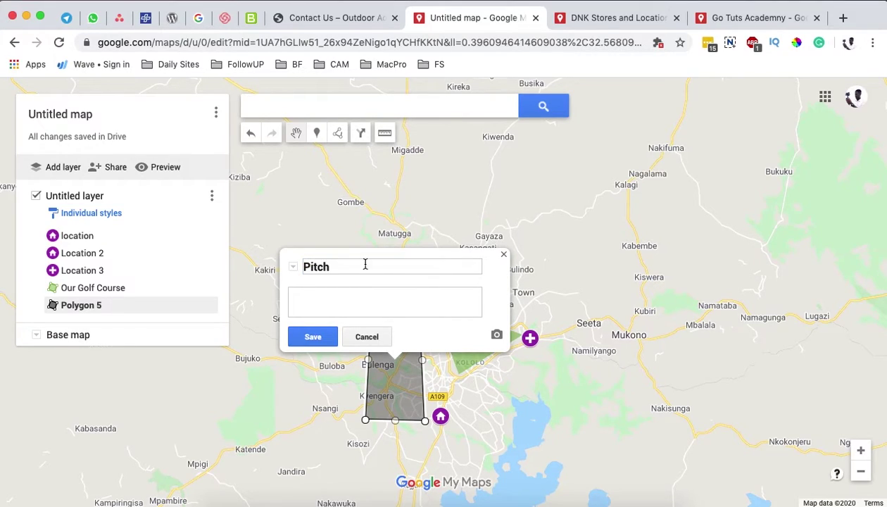
click(336, 307)
key(super+v)
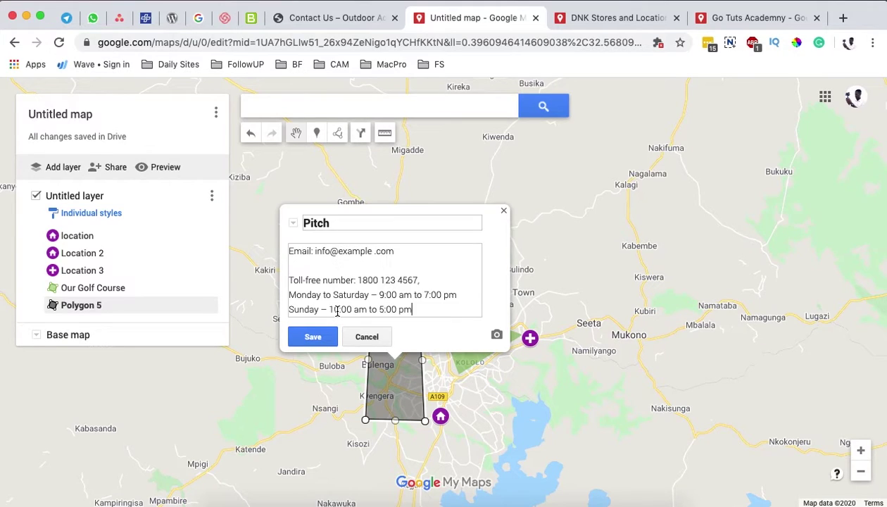
click(312, 337)
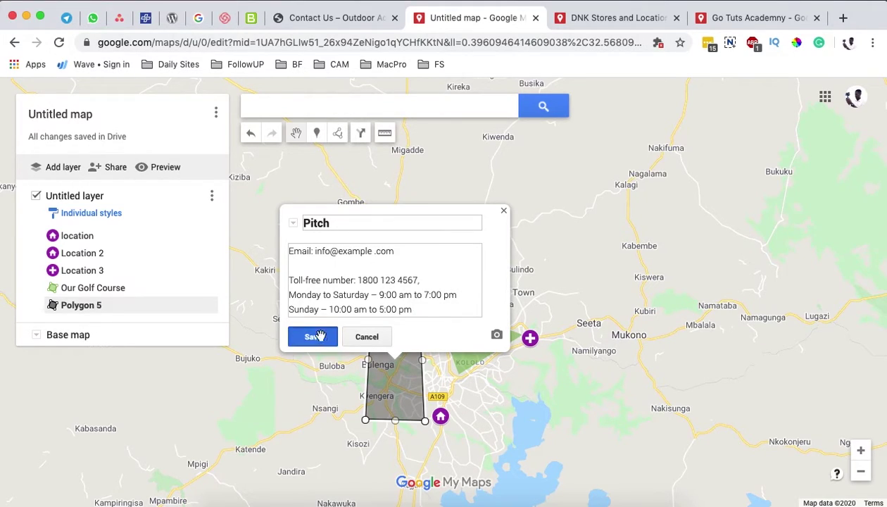
Step: Color the Pitch polygon light green and adjust its polygon transparency
click(440, 335)
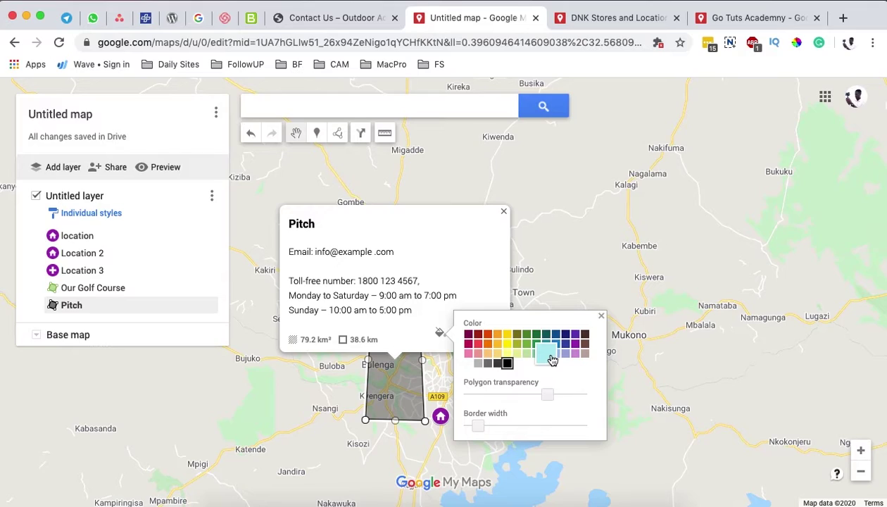
click(527, 353)
drag(547, 394, 507, 392)
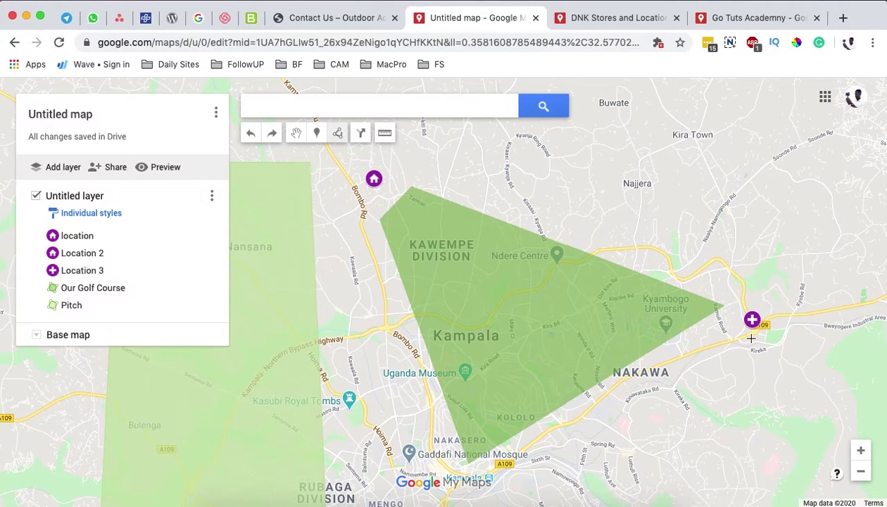
Step: Draw a line of about 15.8 km along the roads from Location 3 through Nakawa and Nakasero to the Pitch's eastern edge
click(711, 352)
click(671, 365)
click(629, 384)
click(595, 410)
click(579, 424)
click(555, 429)
click(536, 447)
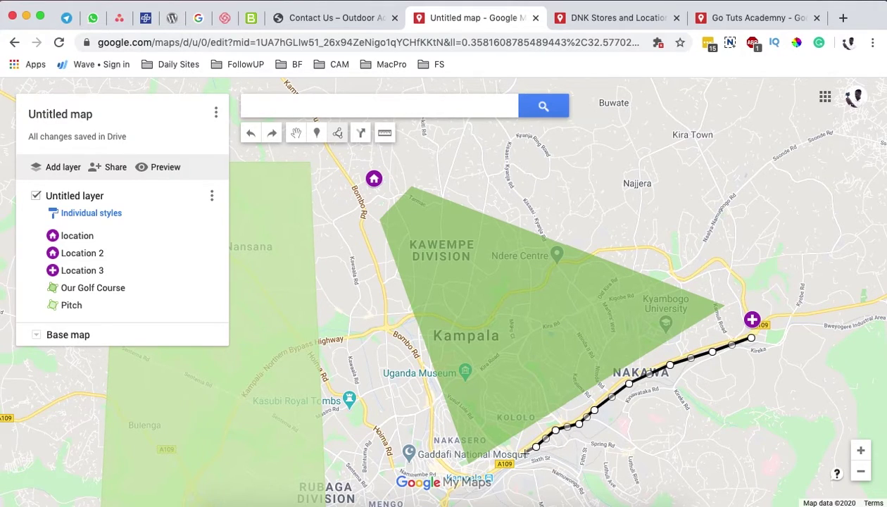
click(513, 465)
click(491, 480)
click(468, 468)
click(444, 462)
click(425, 428)
click(424, 372)
click(413, 350)
click(393, 325)
click(375, 323)
click(344, 330)
click(322, 335)
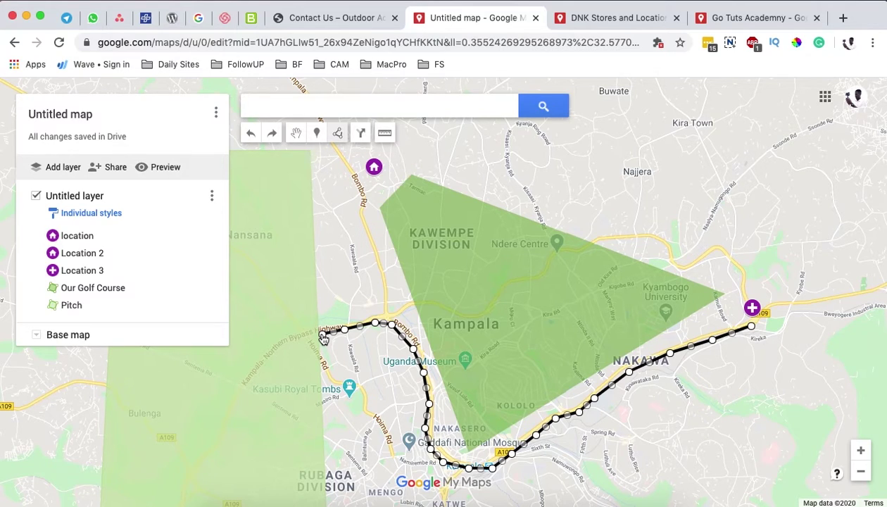
click(322, 336)
Step: Title the line "Route to Main Gate of Pitch", paste the contact details as its description and save it
click(471, 429)
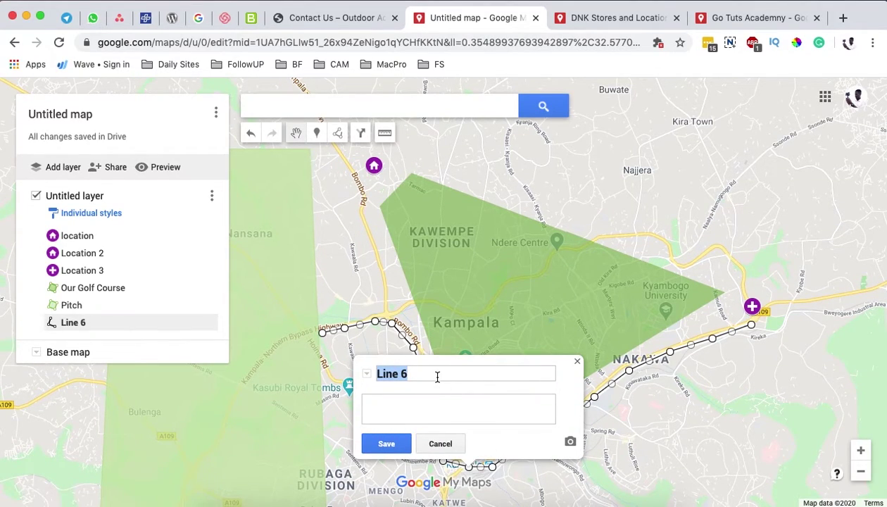
text(Route to Main Gat)
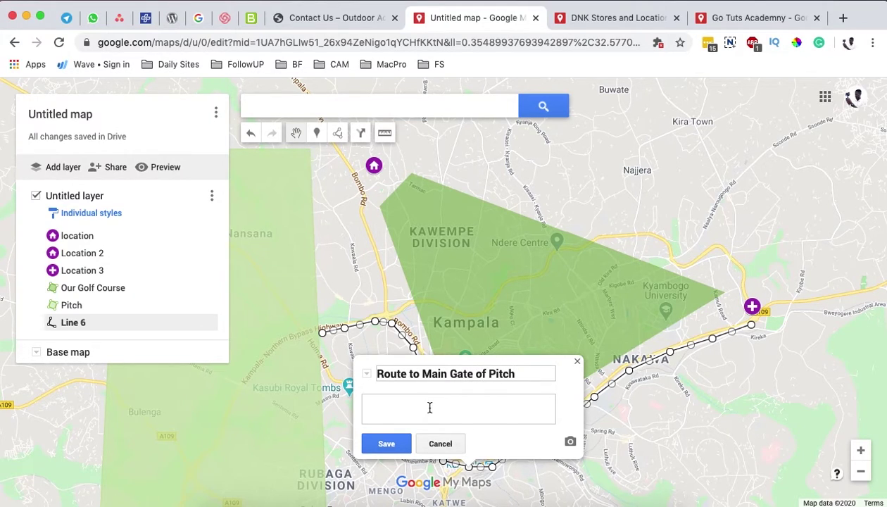
key(super+v)
drag(502, 413, 374, 374)
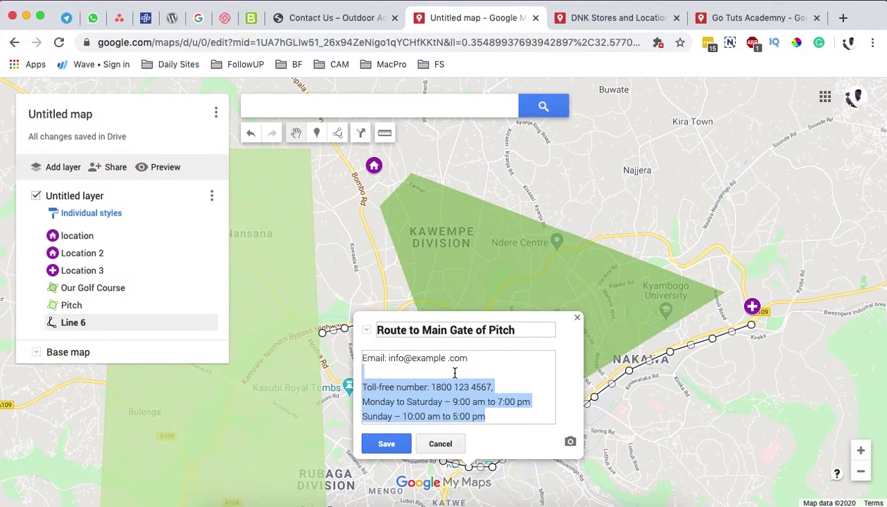
click(453, 400)
drag(376, 386, 502, 399)
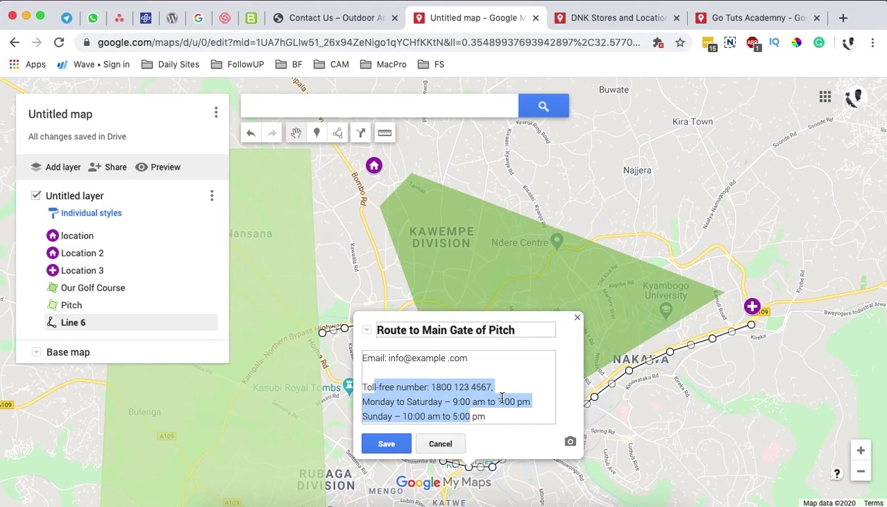
click(387, 444)
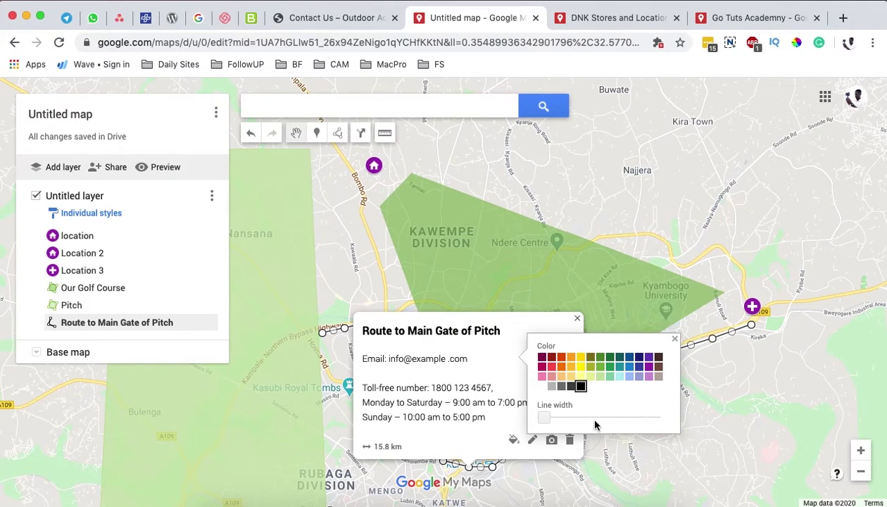
Step: Slightly increase the route line's width, and save its description with "Cov: 15.8Km" added as a new last line
mouse_move(549, 420)
mouse_down()
mouse_move(578, 422)
mouse_move(553, 418)
mouse_up()
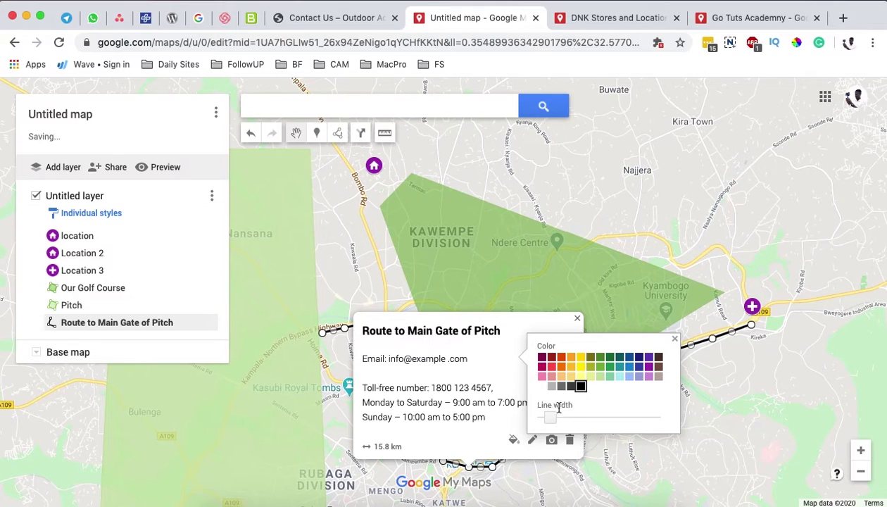
click(439, 395)
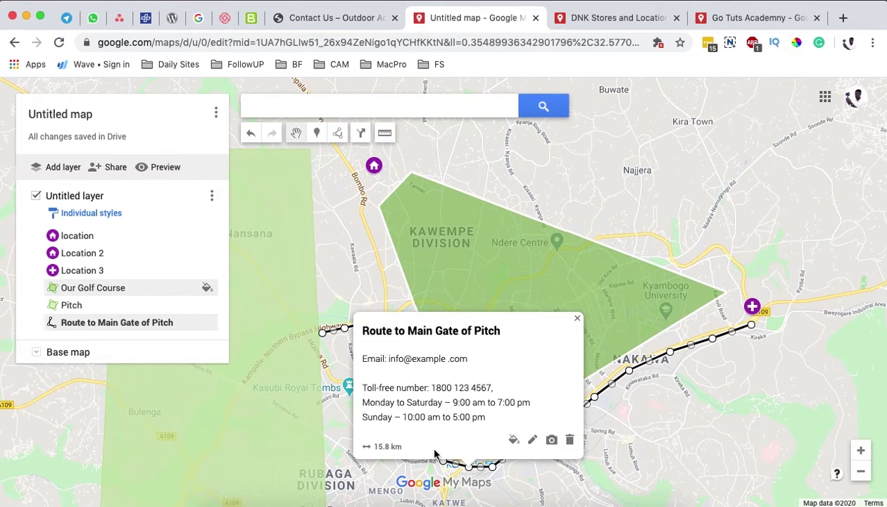
click(533, 439)
click(486, 417)
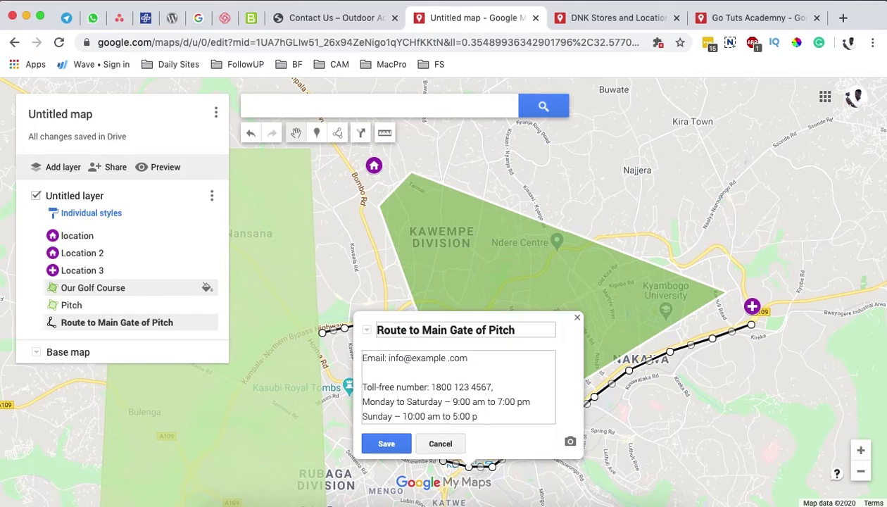
key(BackSpace)
key(BackSpace)
key(Return)
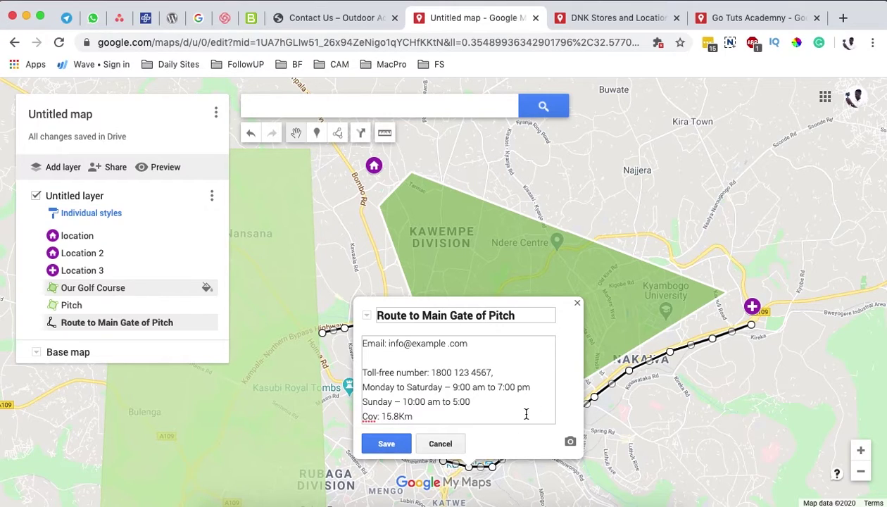
click(387, 444)
click(757, 383)
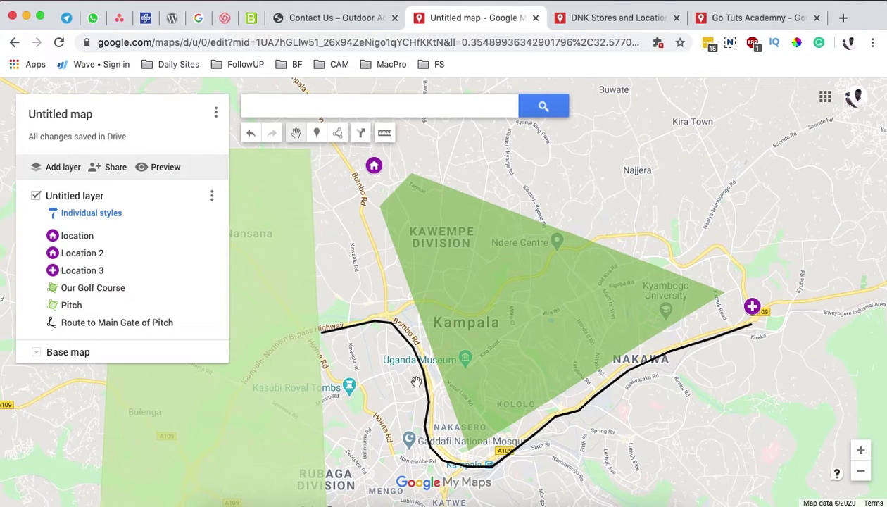
Step: Measure the straight-line distance from the golf course's northeast corner to the Pitch's western corner
drag(341, 352, 367, 344)
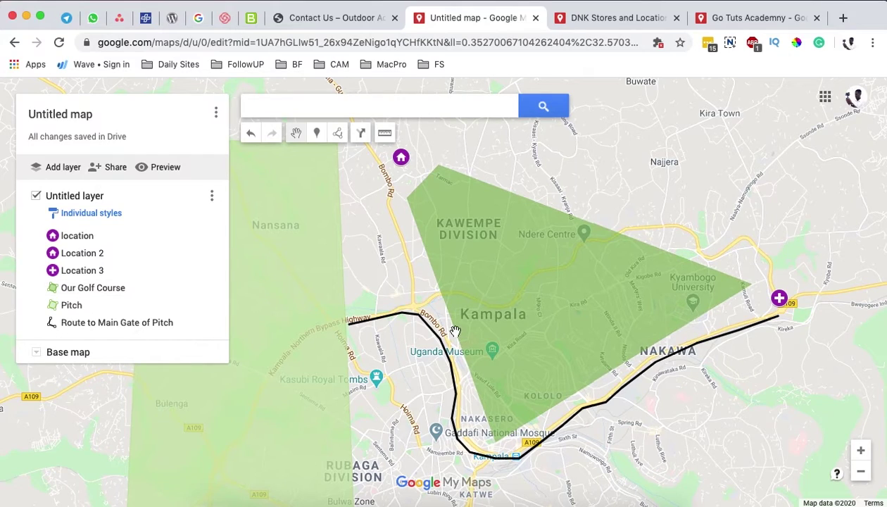
click(341, 135)
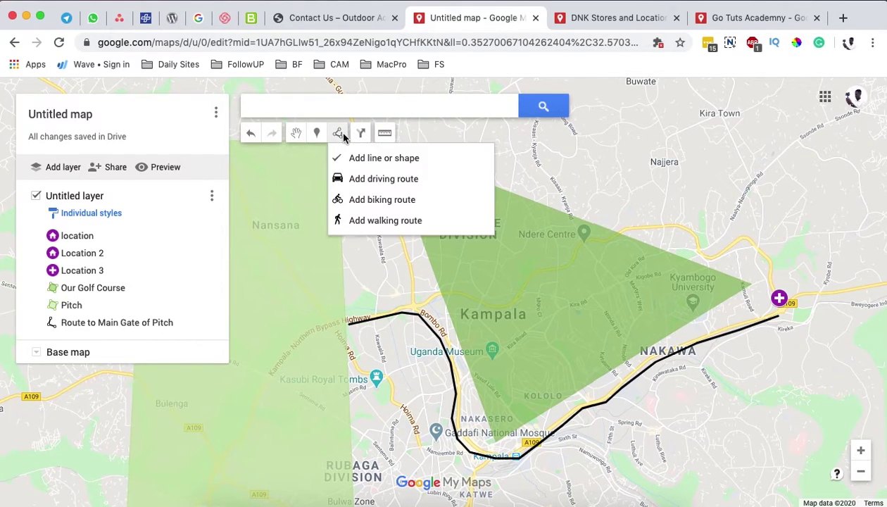
click(293, 135)
drag(370, 261, 488, 172)
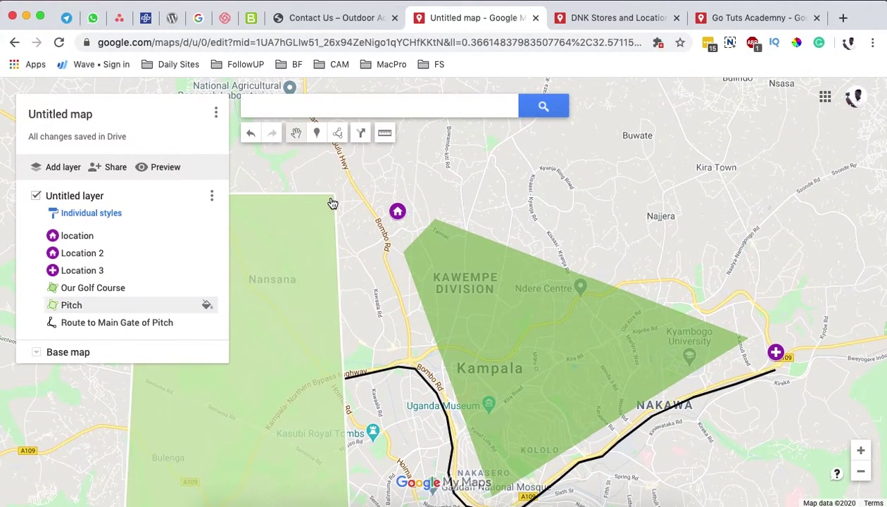
scroll(355, 229, up, 2)
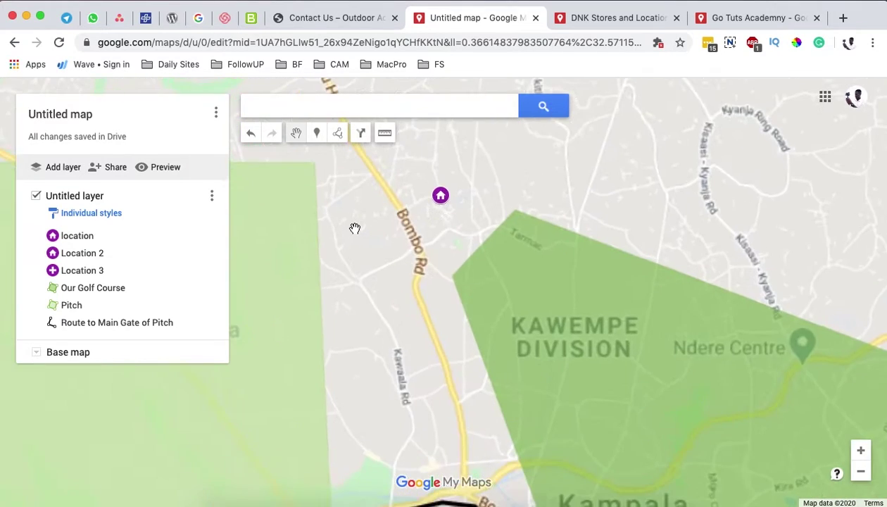
click(314, 162)
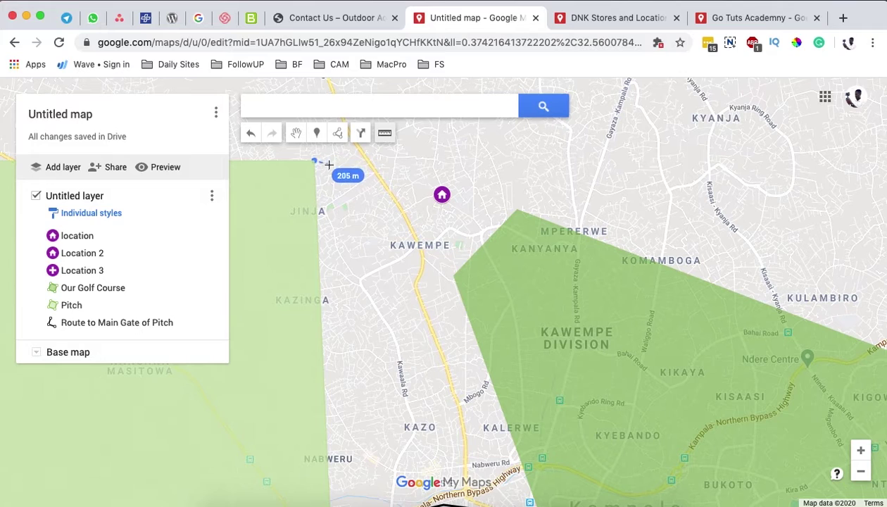
click(455, 277)
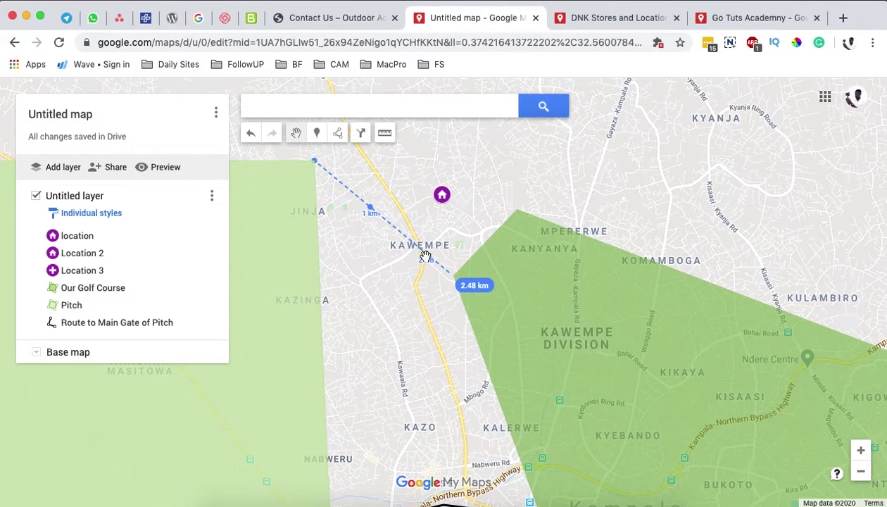
key(Escape)
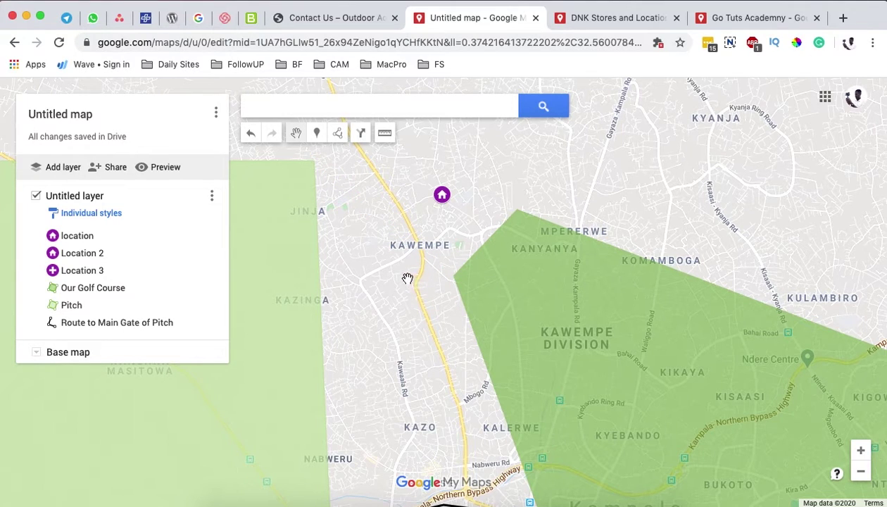
Step: Place a marker at Matugga titled "Location 4", with the contact details pasted as its description, and save it
scroll(396, 277, down, 2)
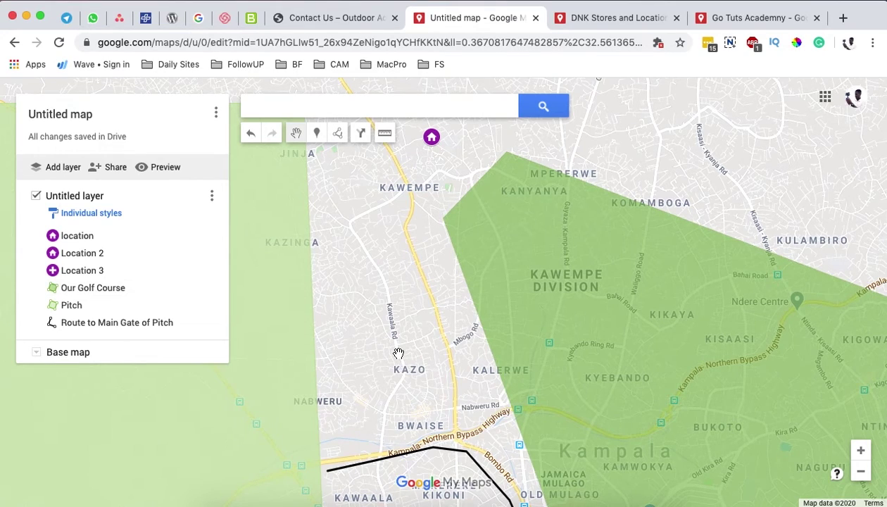
scroll(398, 353, down, 2)
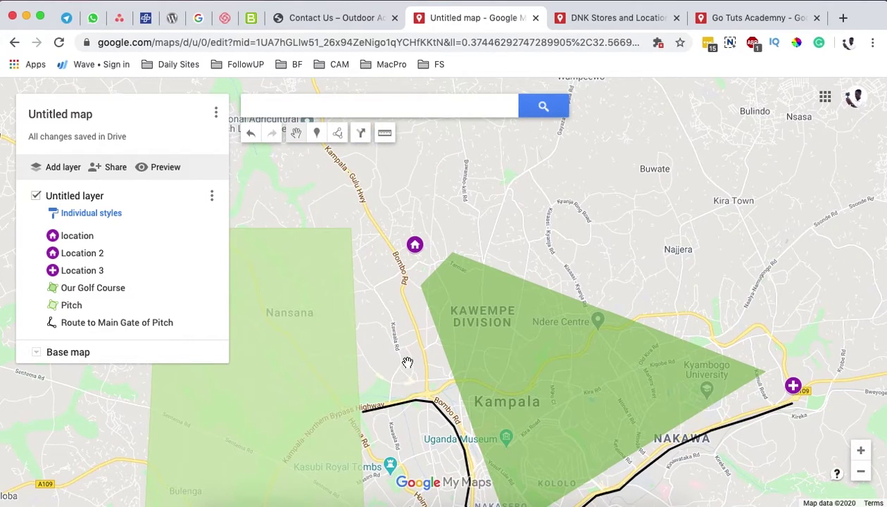
drag(407, 363, 415, 291)
scroll(415, 291, down, 2)
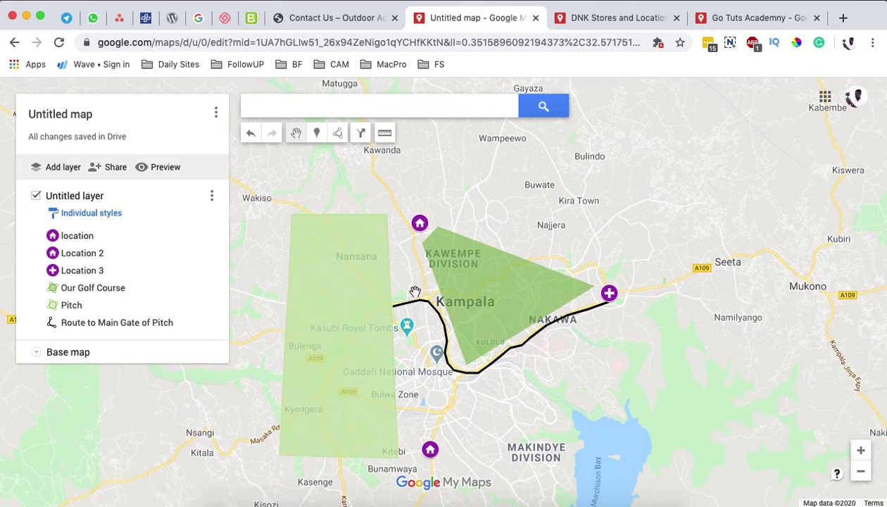
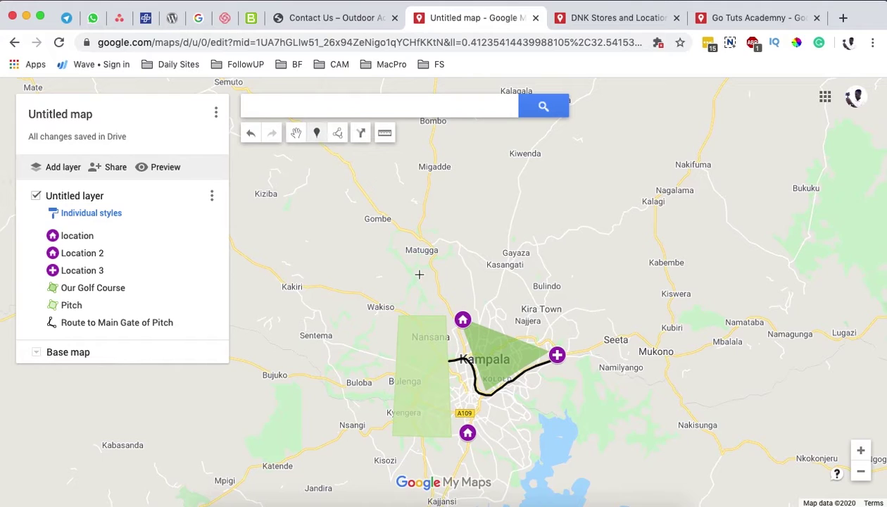
text(Location 4)
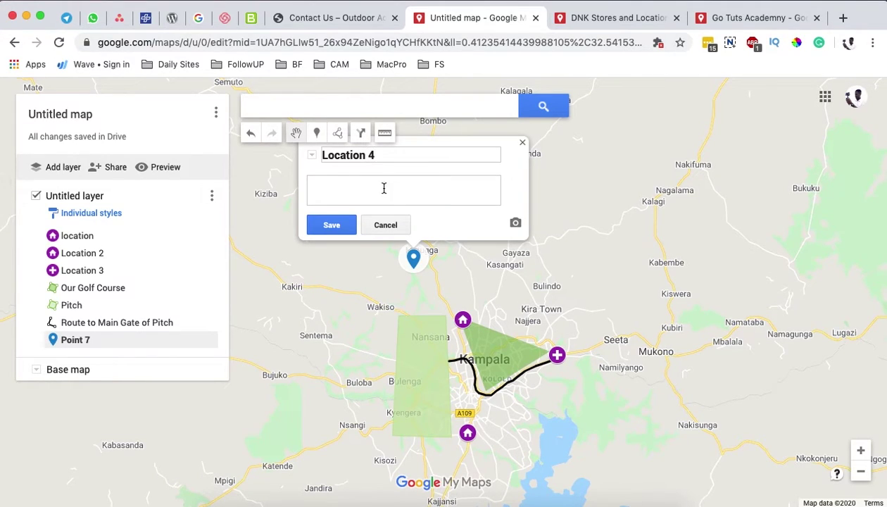
key(super+v)
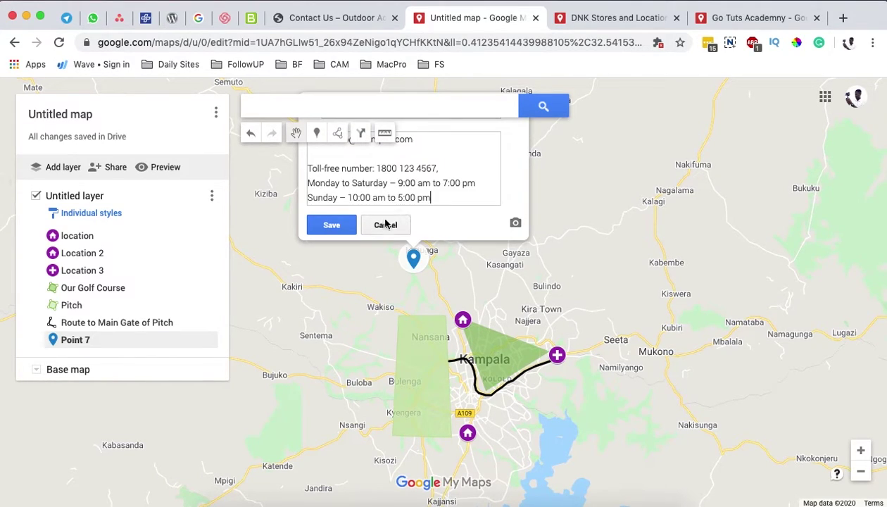
click(348, 224)
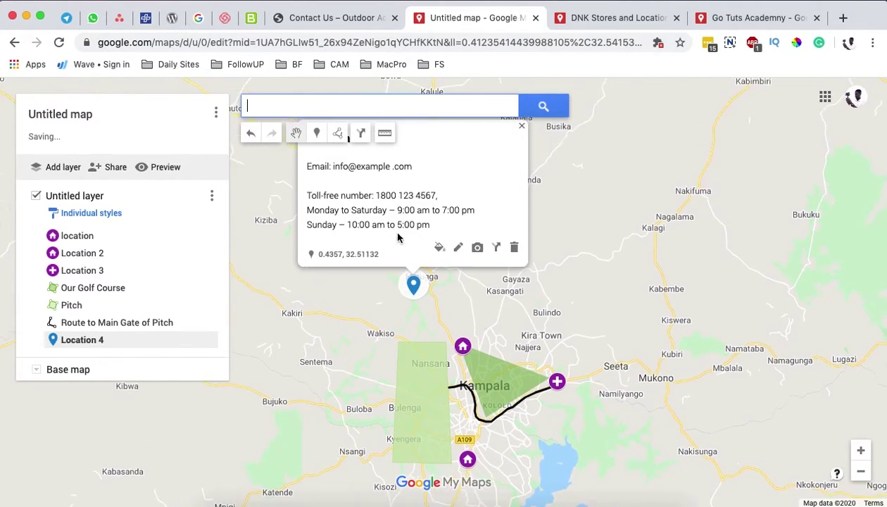
Step: Color the Location 4 marker dark red
click(440, 247)
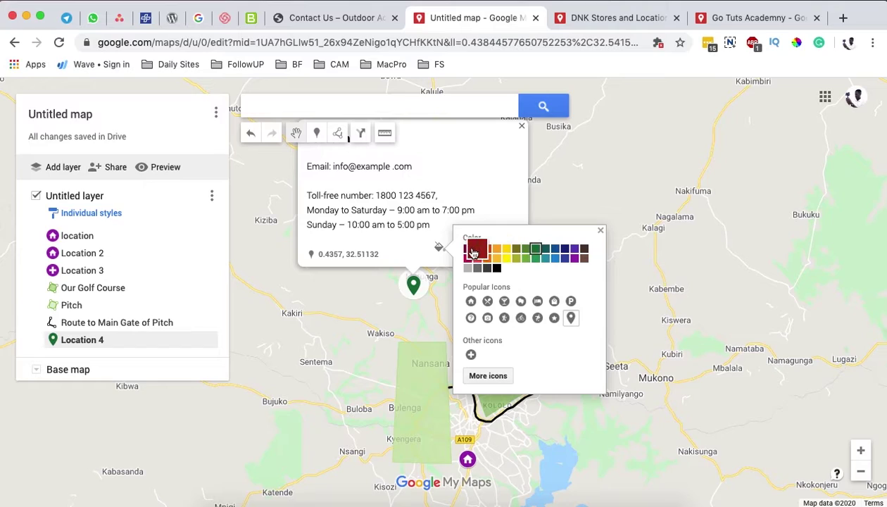
click(477, 248)
click(644, 280)
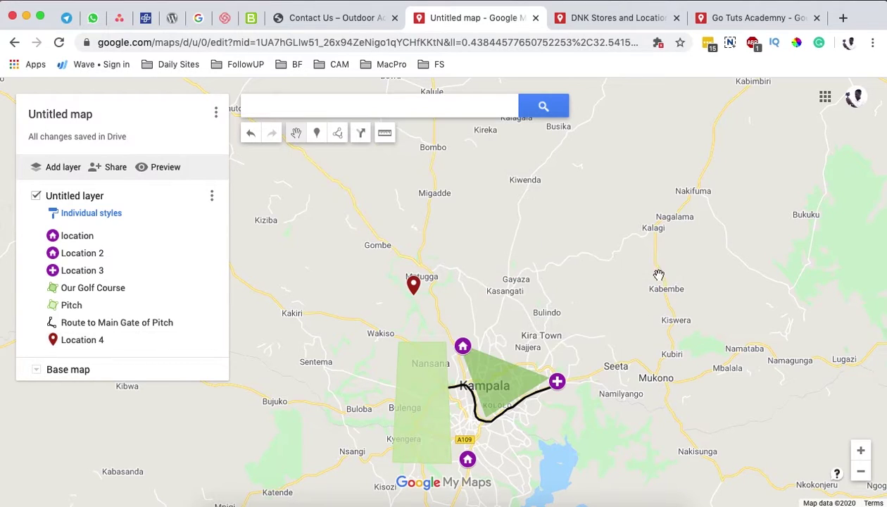
Step: Place a marker west of Kabembe titled "Location 5", with the contact details pasted as its description, and save it
click(317, 137)
click(611, 300)
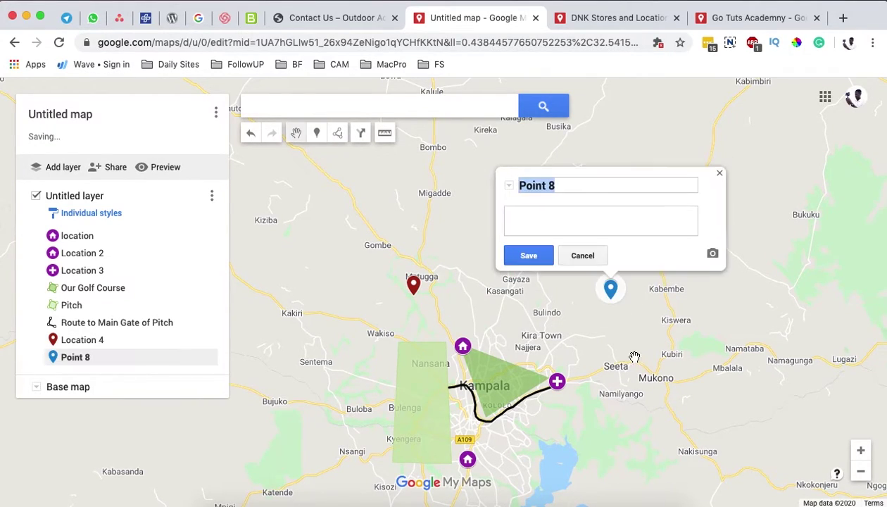
text(Loca)
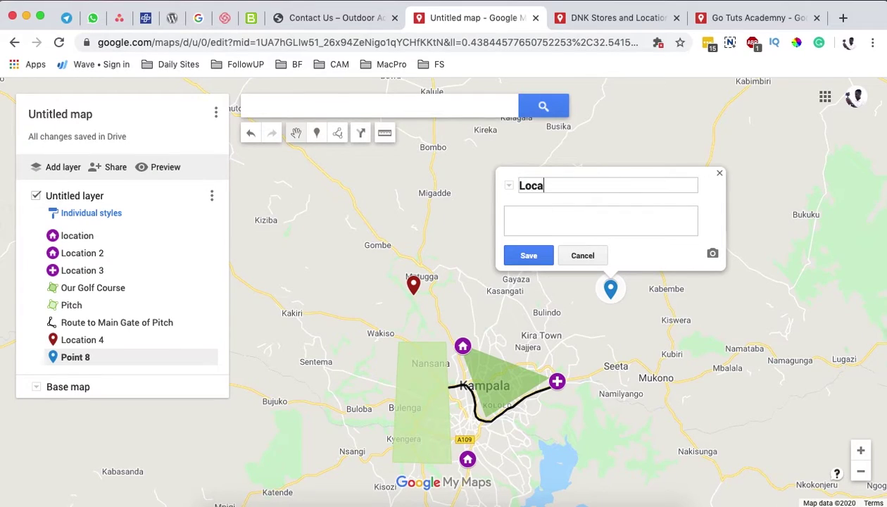
text(tion 5)
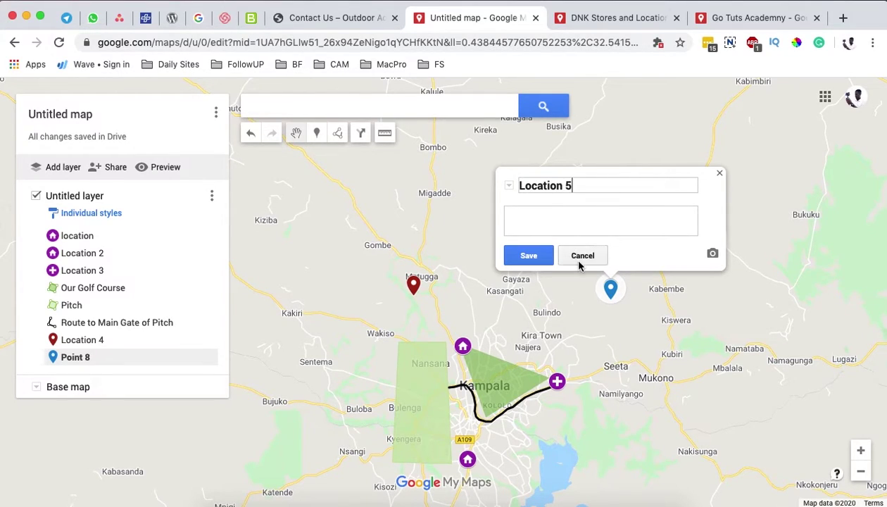
key(super+v)
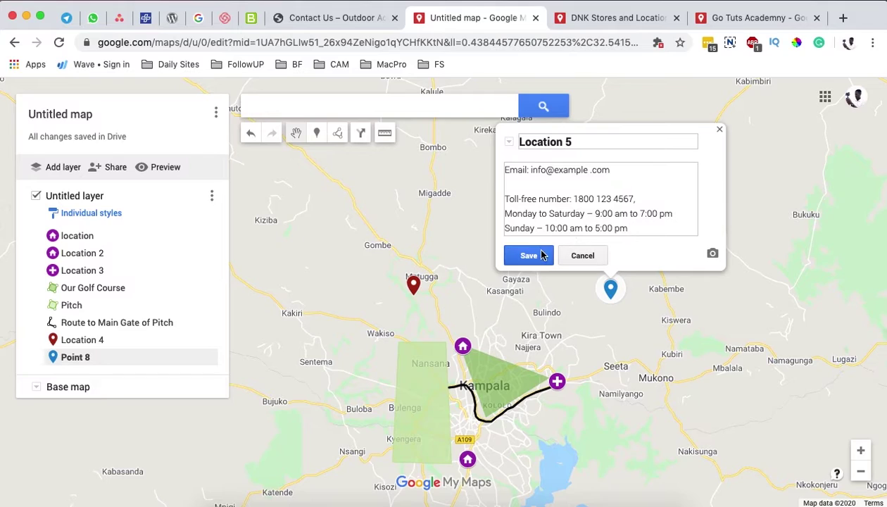
click(538, 255)
click(612, 447)
Step: Place a marker west of Nakisunga titled "Location 6", with the contact details pasted as its description, and save it
click(316, 132)
click(645, 478)
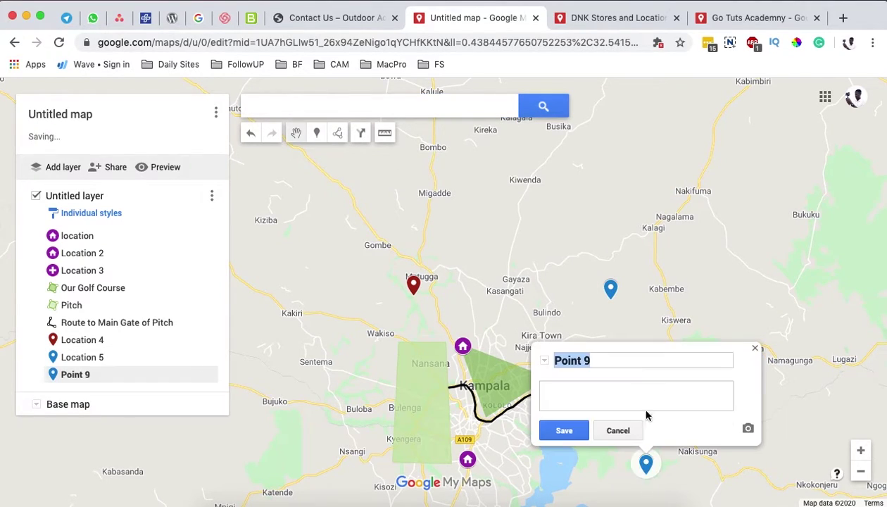
text(La)
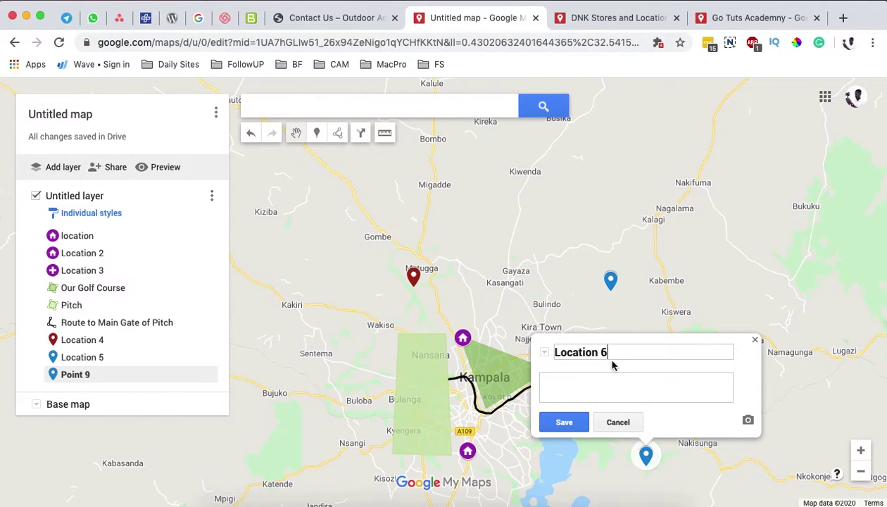
click(601, 383)
key(super+v)
click(564, 422)
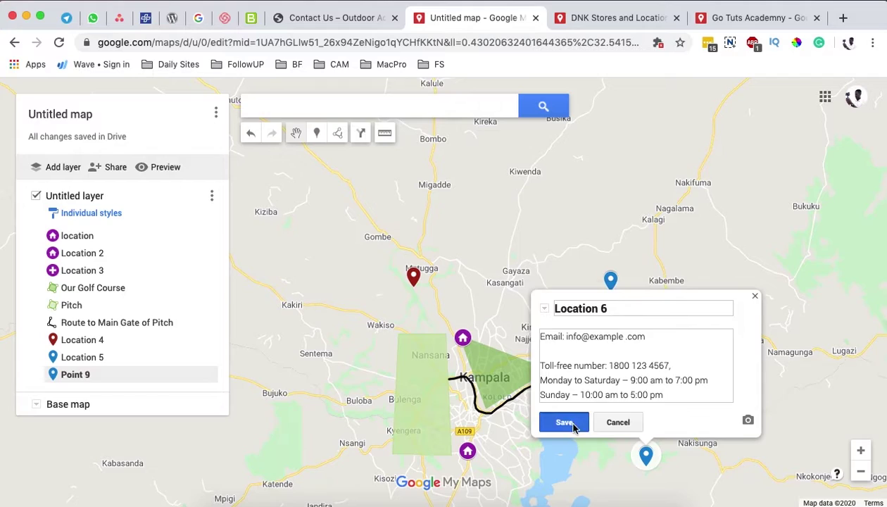
click(691, 418)
click(564, 421)
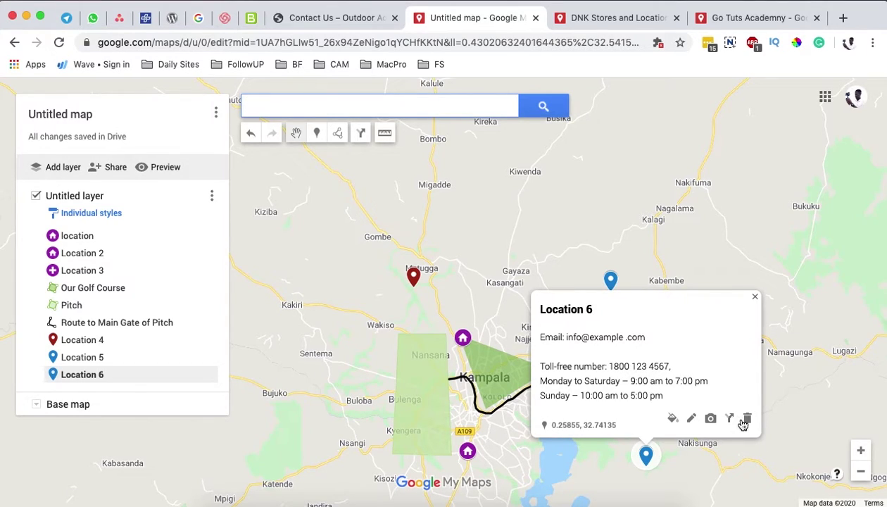
Step: Delete the Location 6 marker and discard a new untitled marker placed near Sentema
click(747, 419)
click(317, 133)
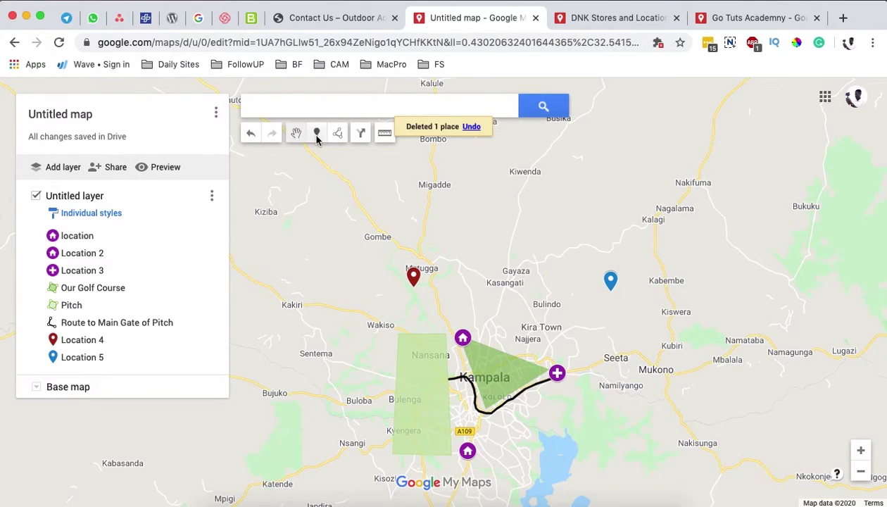
click(330, 370)
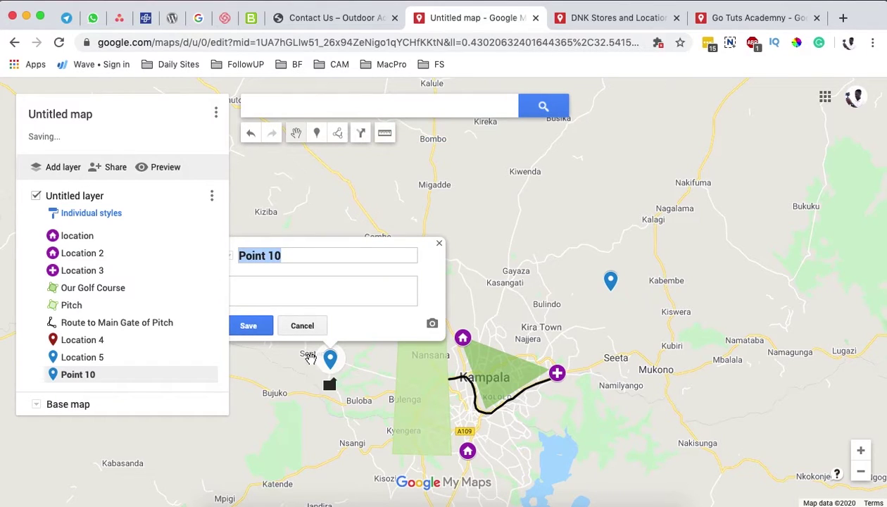
click(299, 326)
click(423, 322)
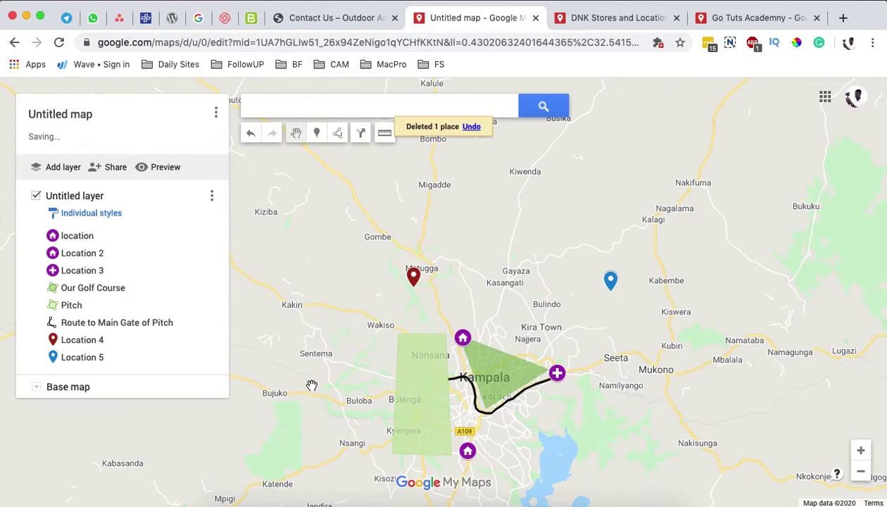
Step: Place a marker on Sentema Rd beside Lukwanga trading centre titled "Location 6", with the contact details pasted as its description, and save it
scroll(304, 374, up, 2)
scroll(352, 371, up, 5)
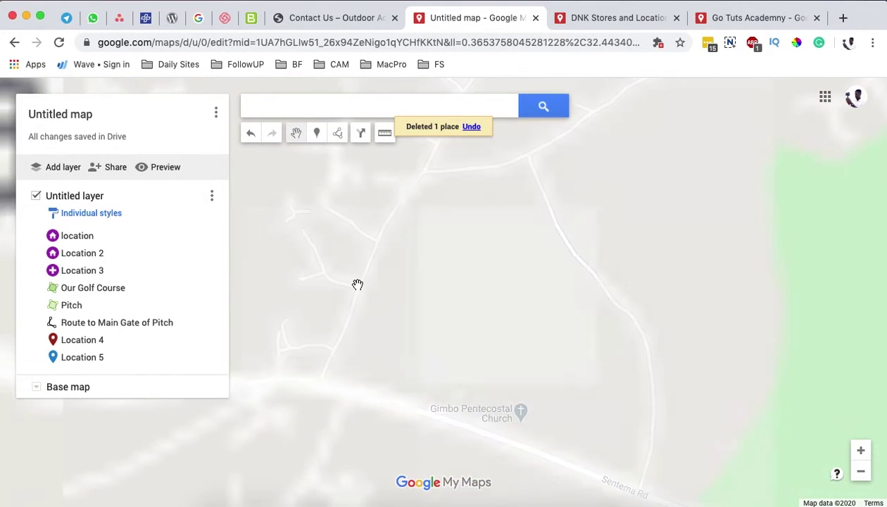
scroll(361, 389, up, 4)
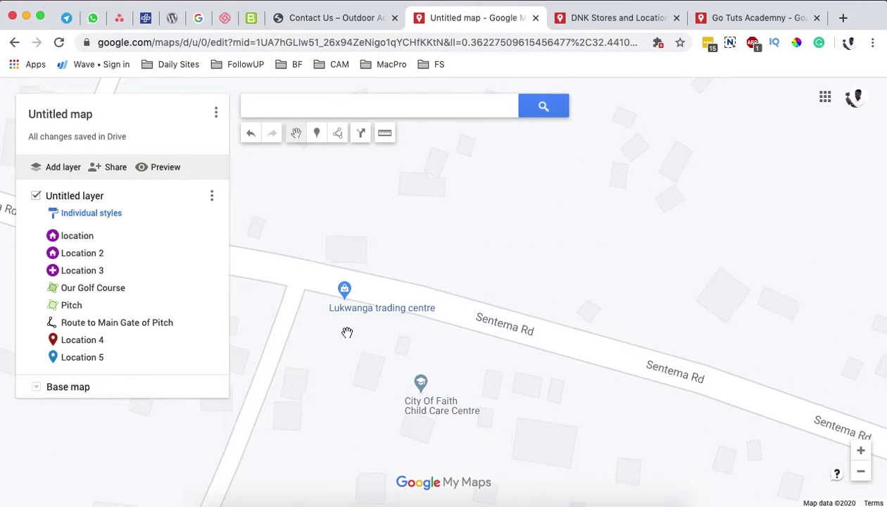
scroll(312, 313, up, 1)
click(316, 133)
click(370, 274)
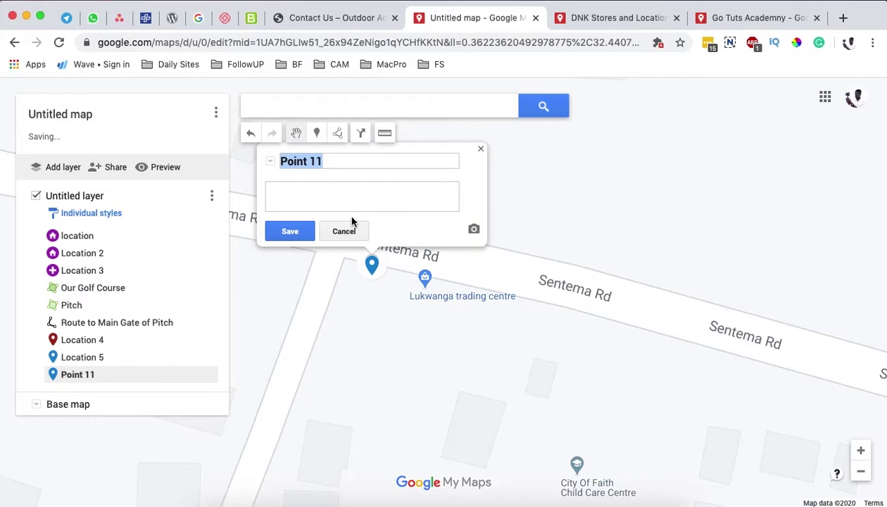
text(Locatio)
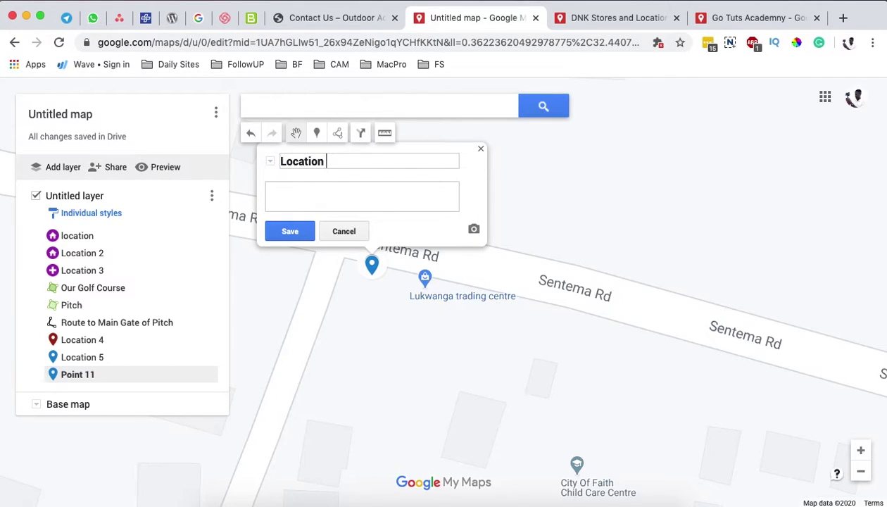
click(343, 199)
key(super+v)
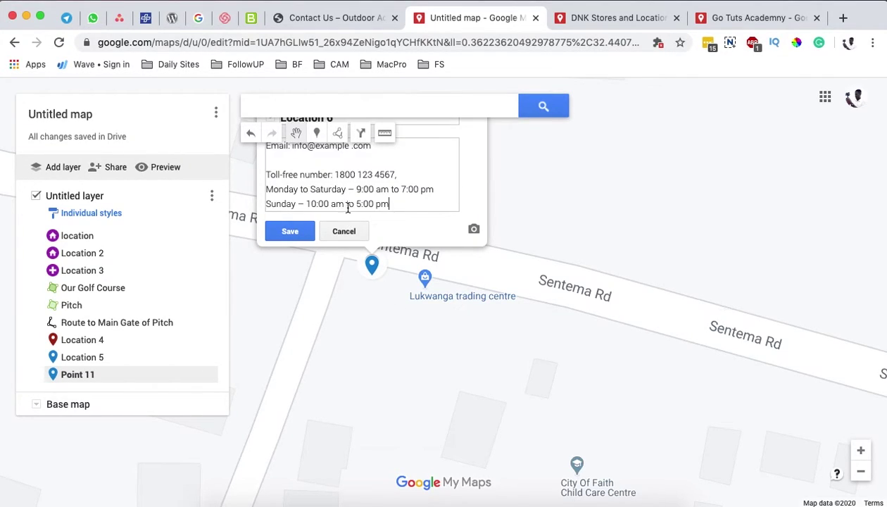
click(289, 231)
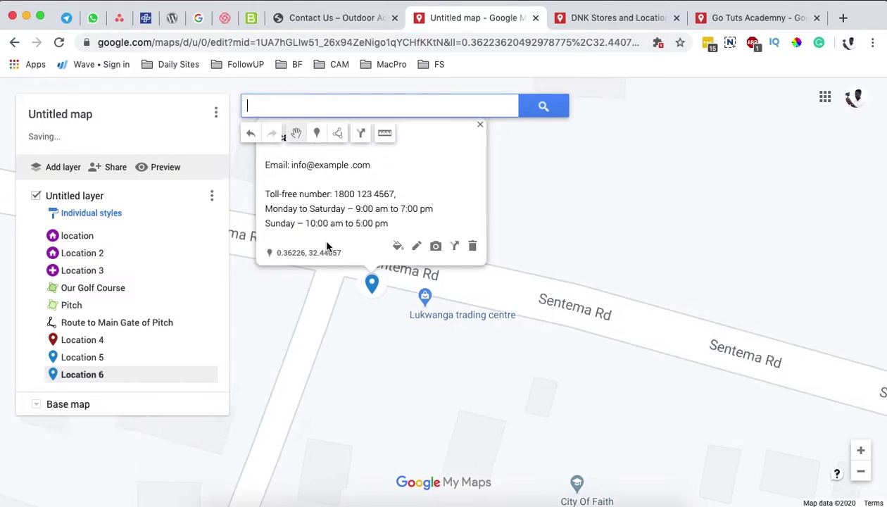
Step: Style the Location 6 marker with the parking icon in lime green
click(398, 247)
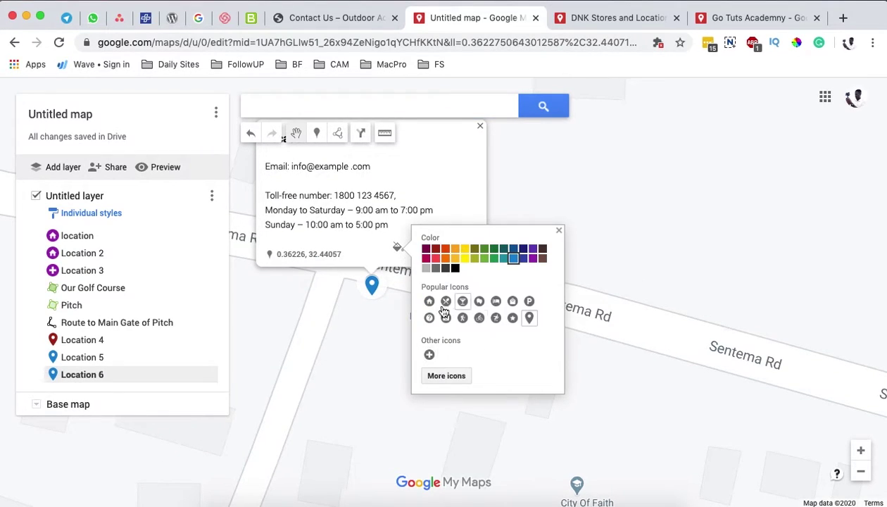
click(529, 303)
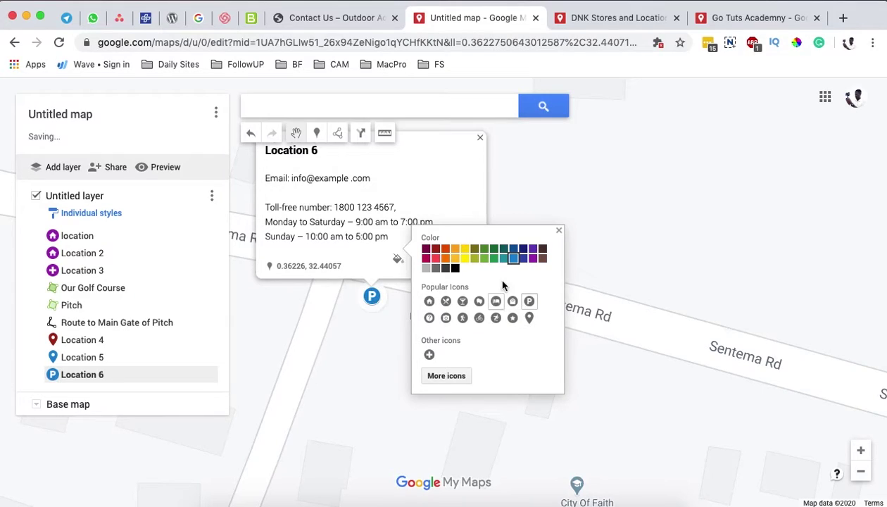
click(474, 255)
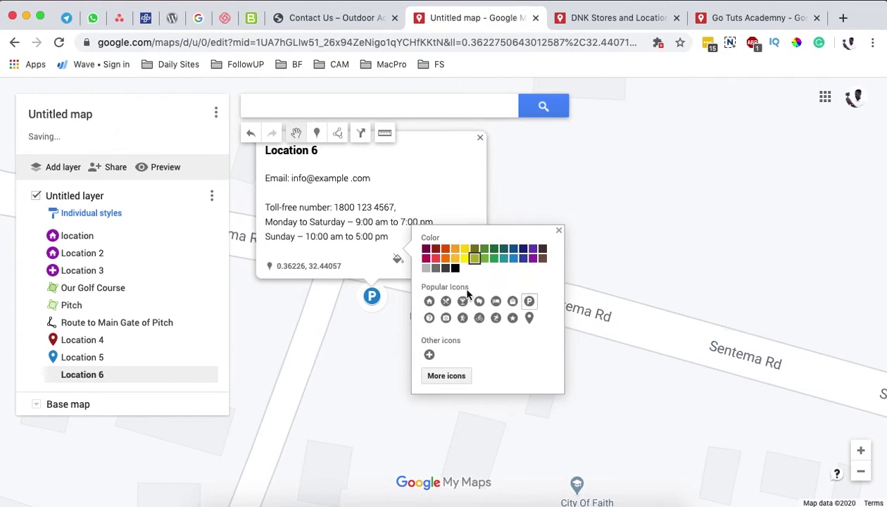
click(376, 358)
click(376, 358)
Step: Rename the untitled layer holding all the markers and shapes as "Our Office Locations"
scroll(451, 353, down, 3)
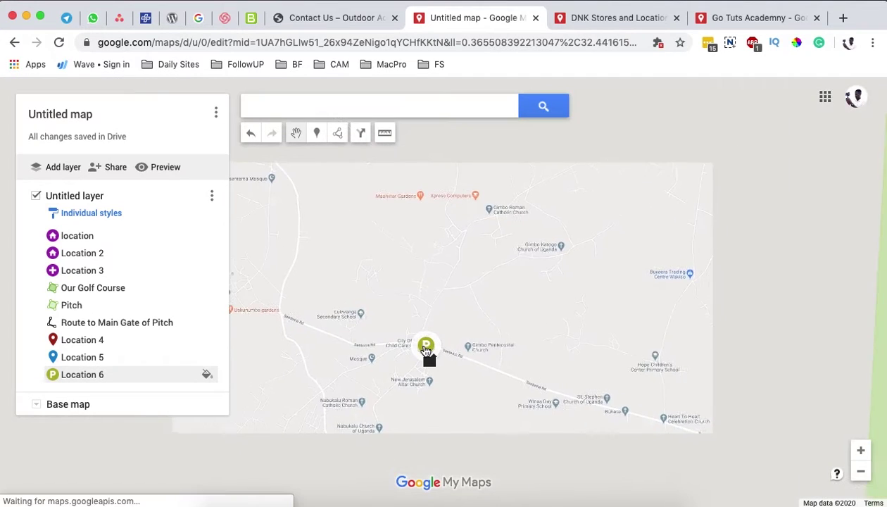
scroll(423, 346, down, 2)
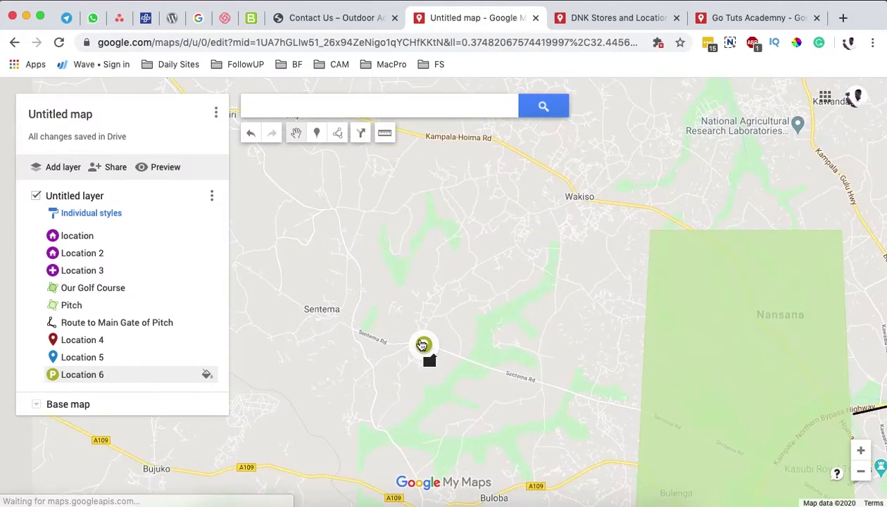
scroll(422, 345, down, 2)
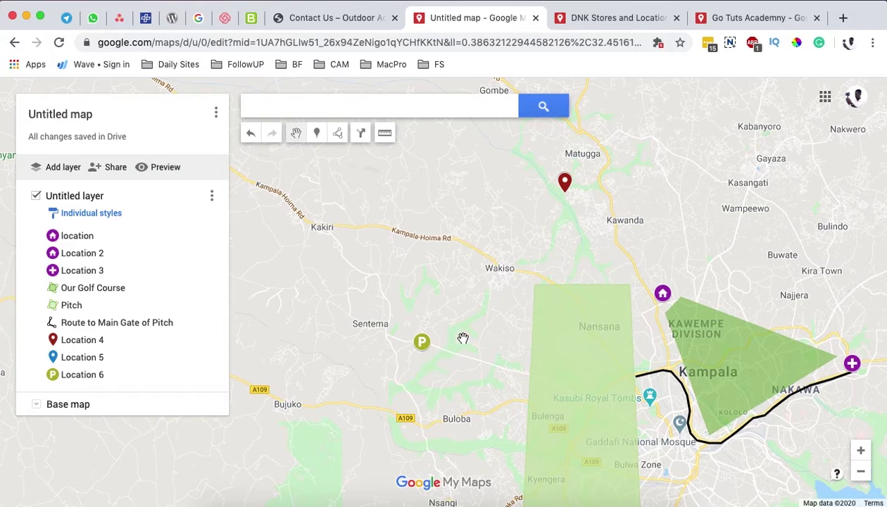
drag(464, 344, 422, 346)
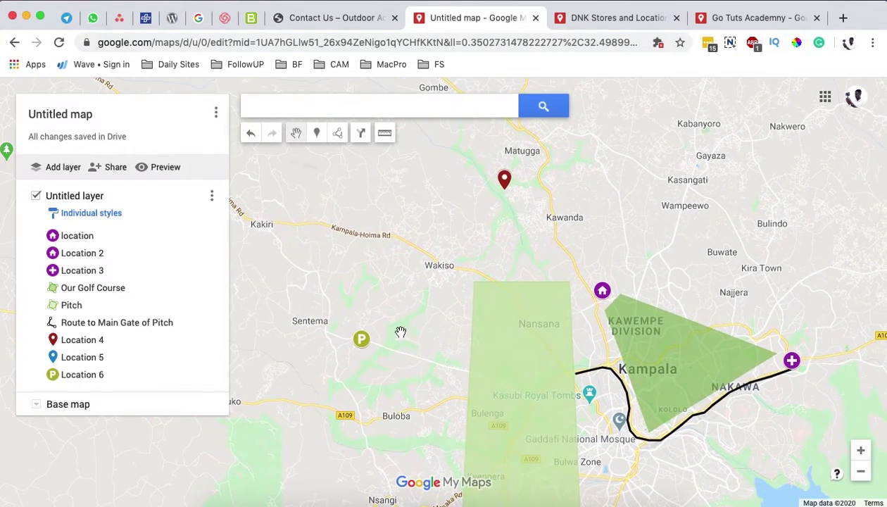
click(65, 197)
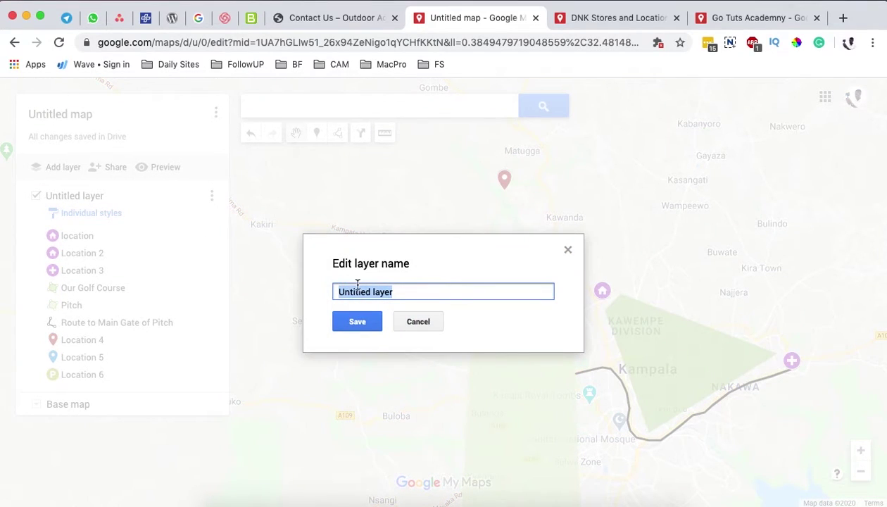
text(Our Office Locations)
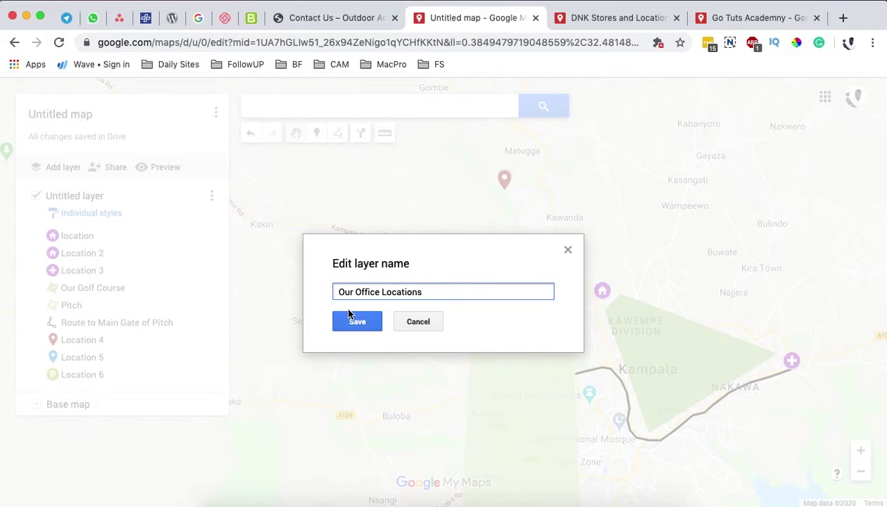
click(350, 315)
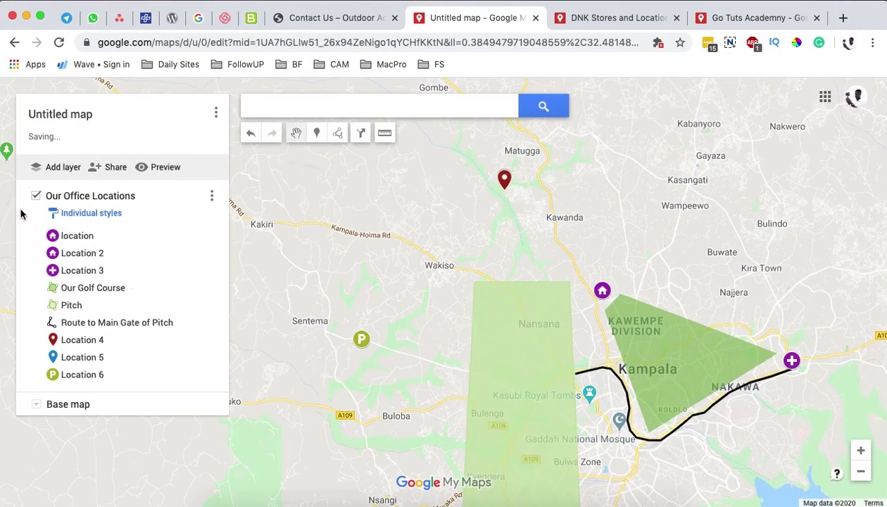
Step: Add a new layer and name it "Our Staff Quarters"
click(61, 169)
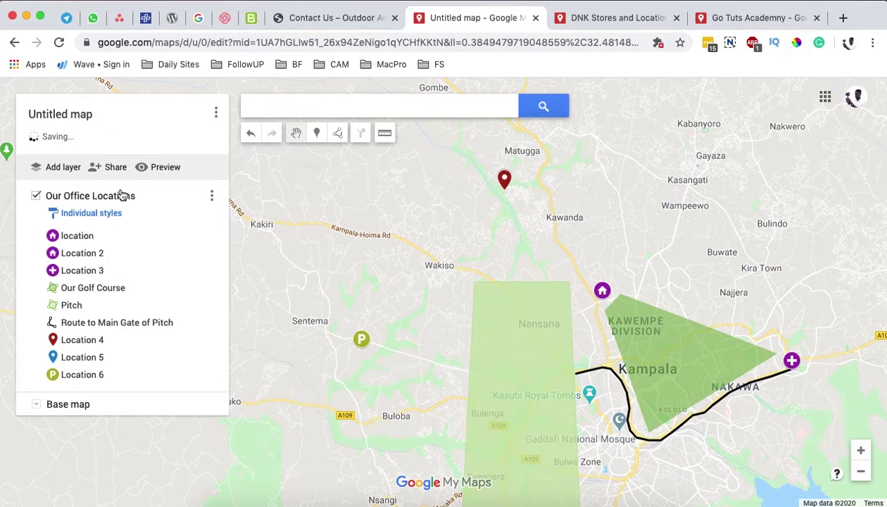
text(Our )
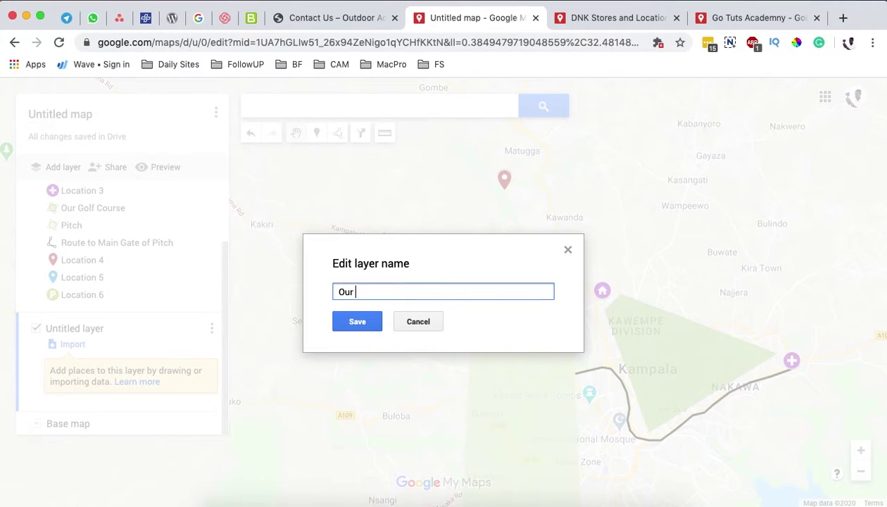
text(Staff Cuarters)
drag(340, 292, 409, 297)
click(370, 323)
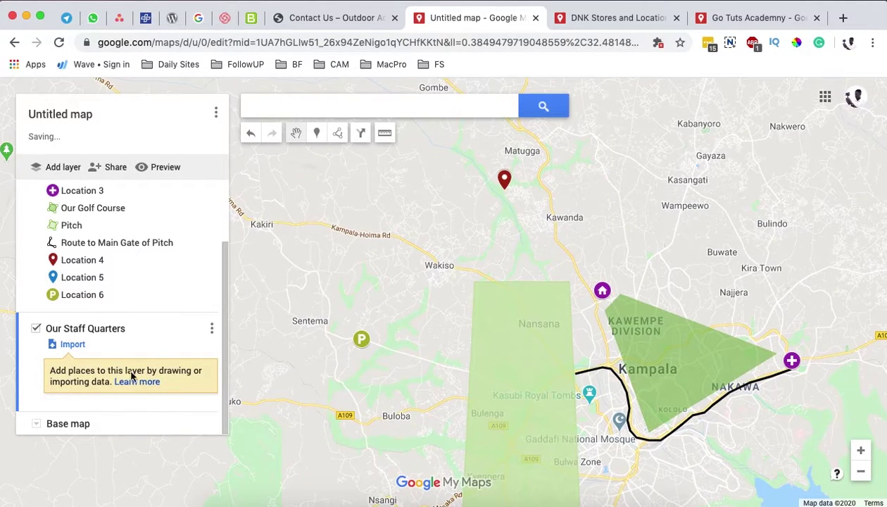
click(33, 359)
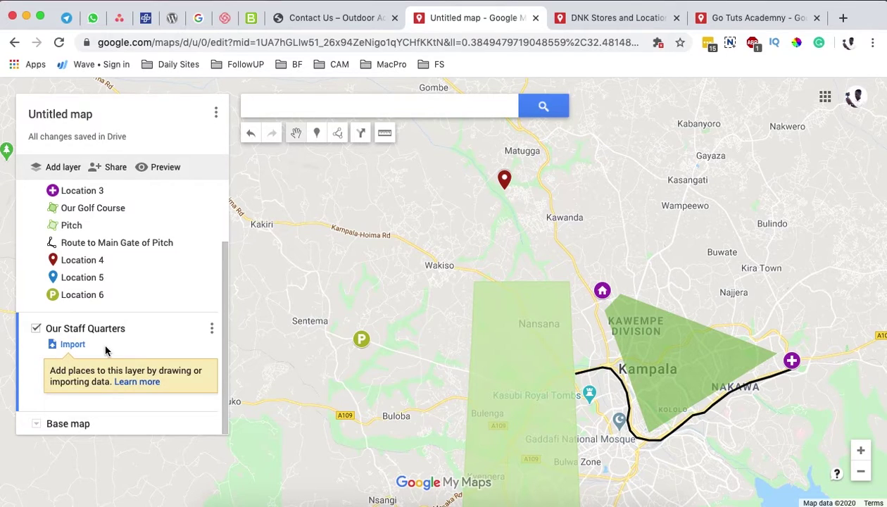
click(212, 329)
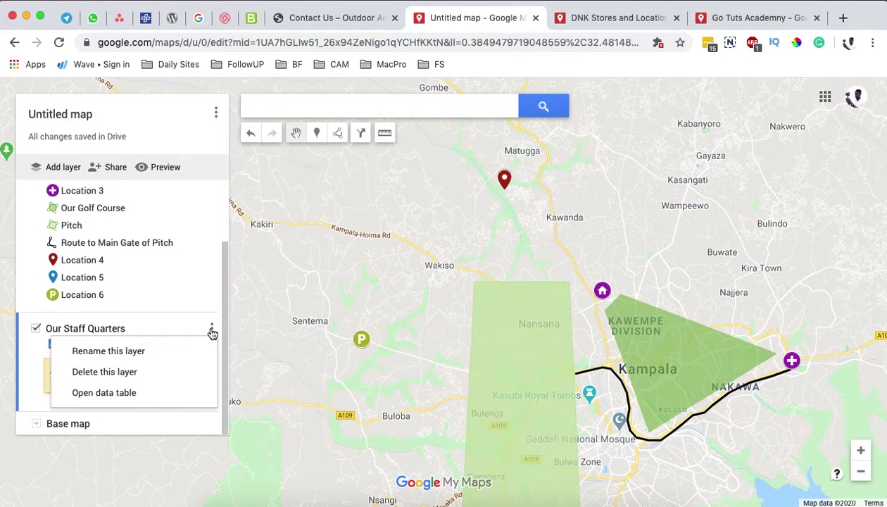
click(34, 363)
drag(423, 293, 340, 230)
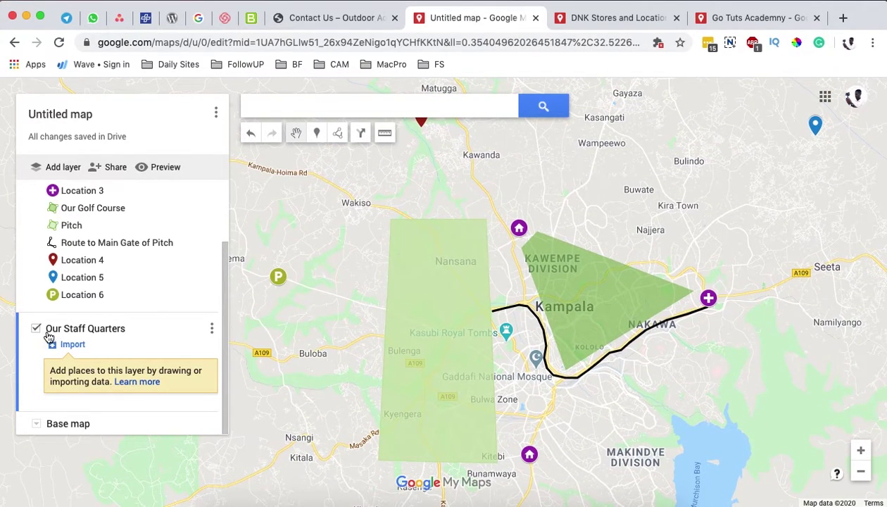
scroll(169, 253, up, 2)
scroll(169, 253, down, 2)
click(98, 328)
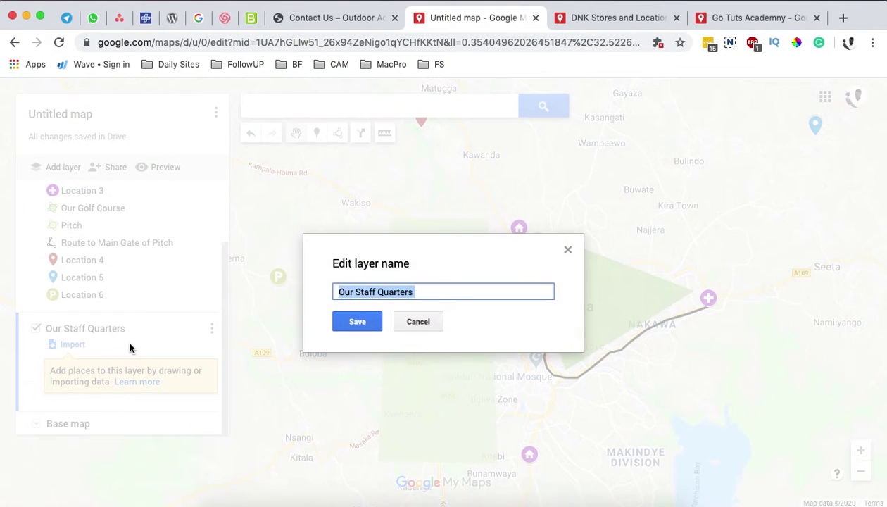
click(362, 321)
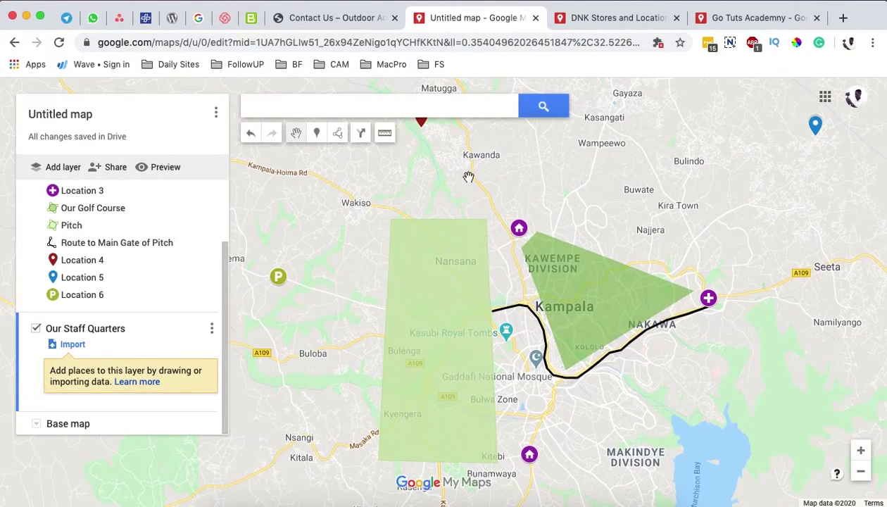
Step: Place a marker north of Makindye Division in the Our Staff Quarters layer, titled "SQ 1" with the pasted contact details, and save it
click(317, 133)
click(608, 409)
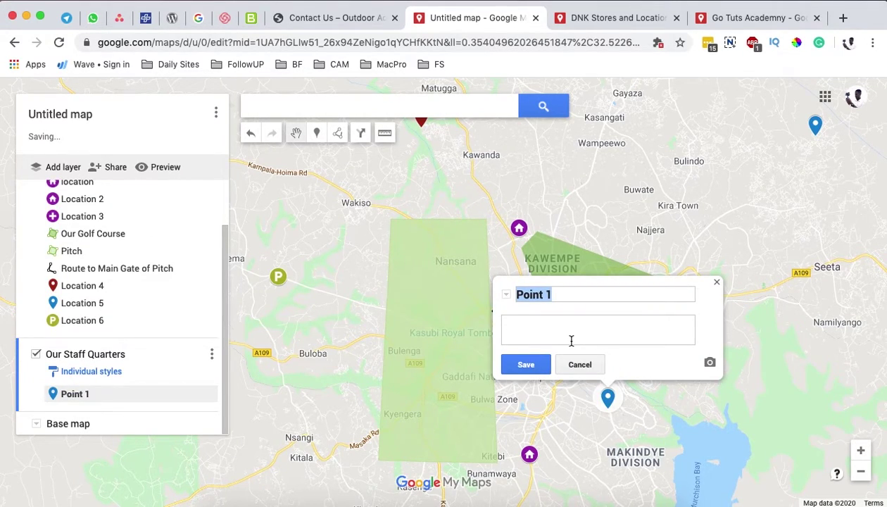
text(S)
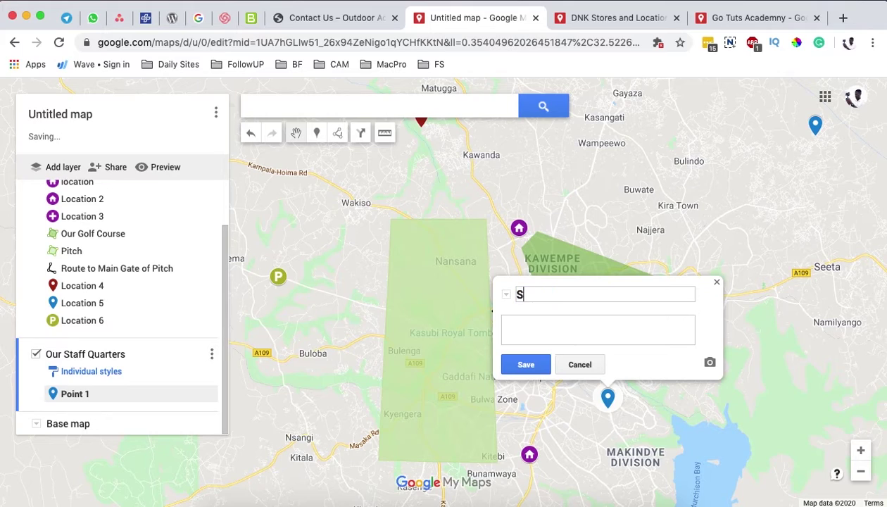
click(558, 333)
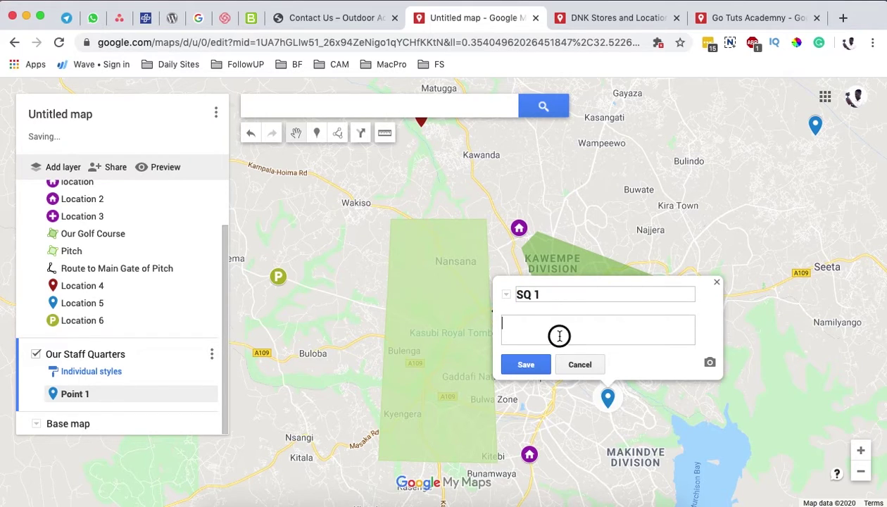
key(super+v)
click(526, 365)
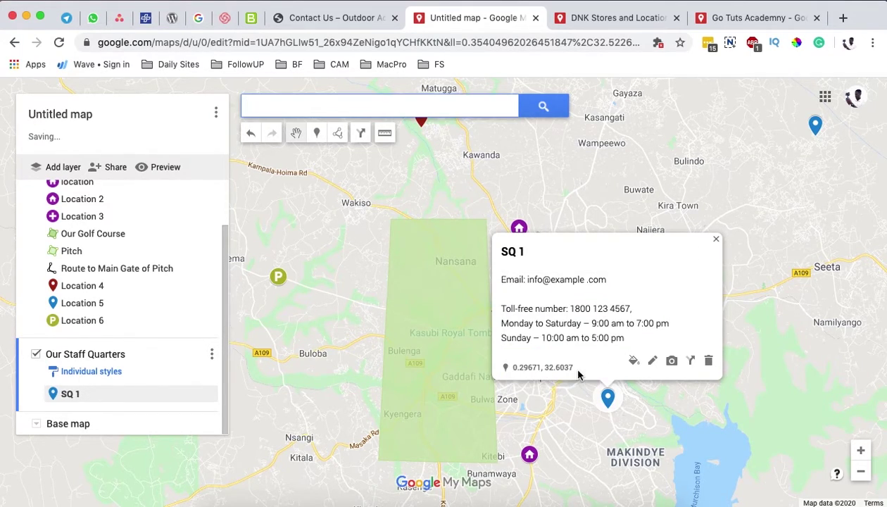
Step: Style the SQ 1 marker with the lighthouse icon, found by filtering icons for "house", and color it orange
click(634, 361)
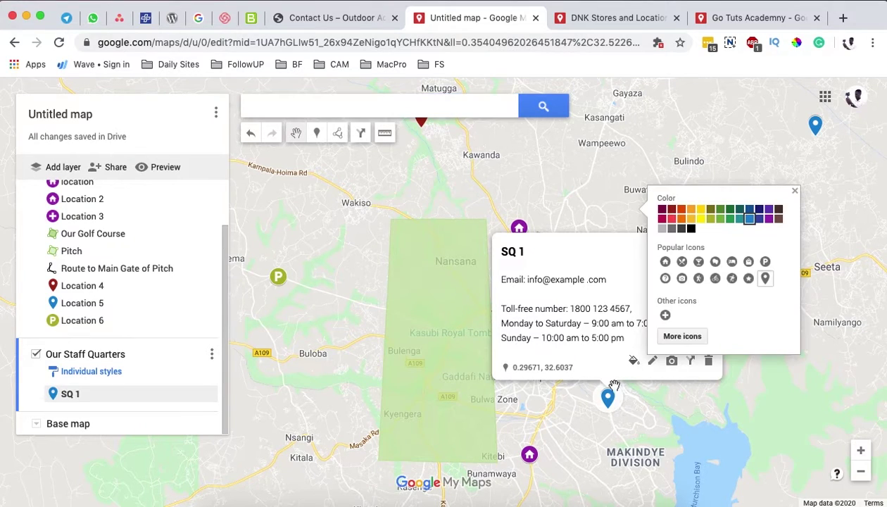
click(676, 336)
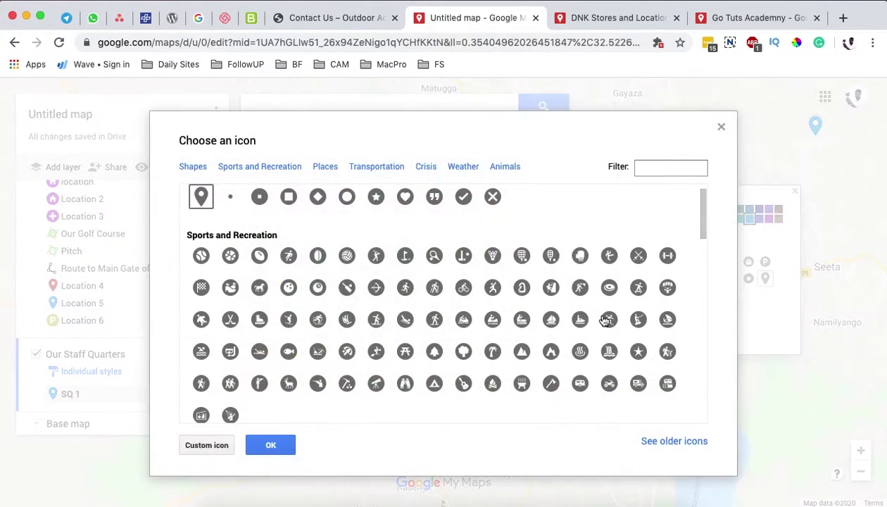
click(660, 164)
text(house)
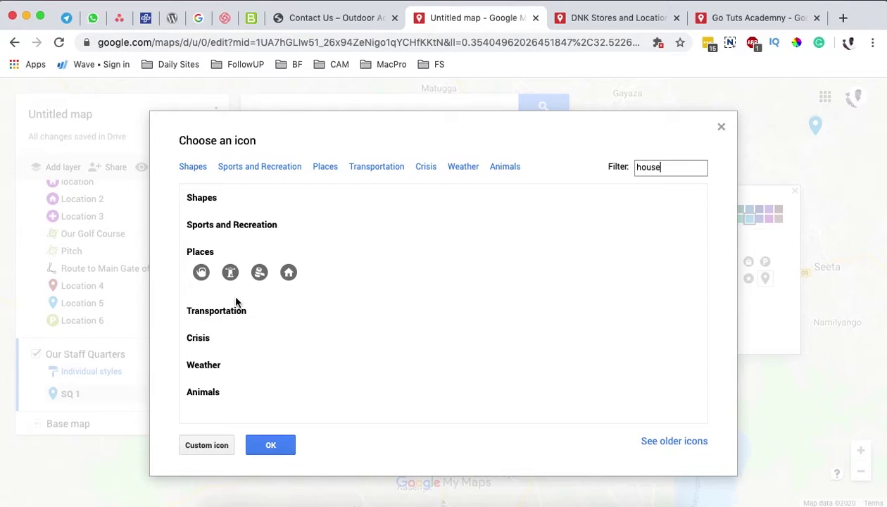
click(229, 275)
click(269, 444)
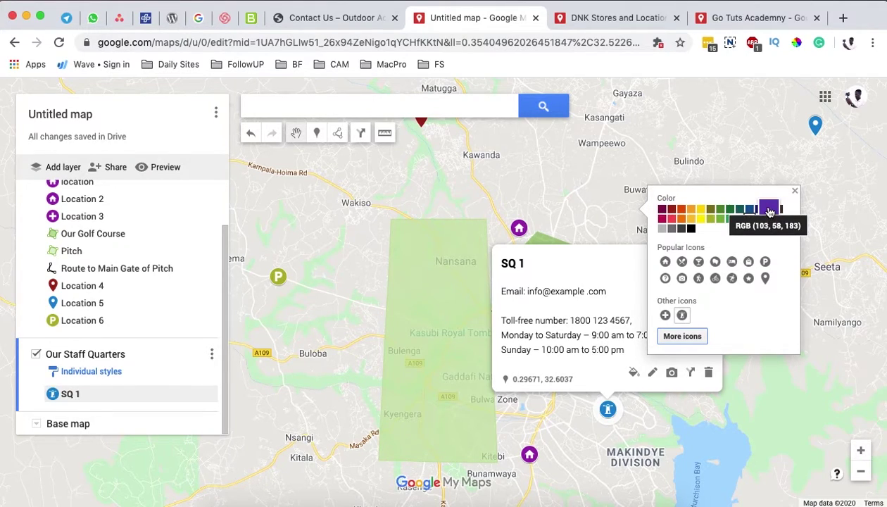
click(683, 221)
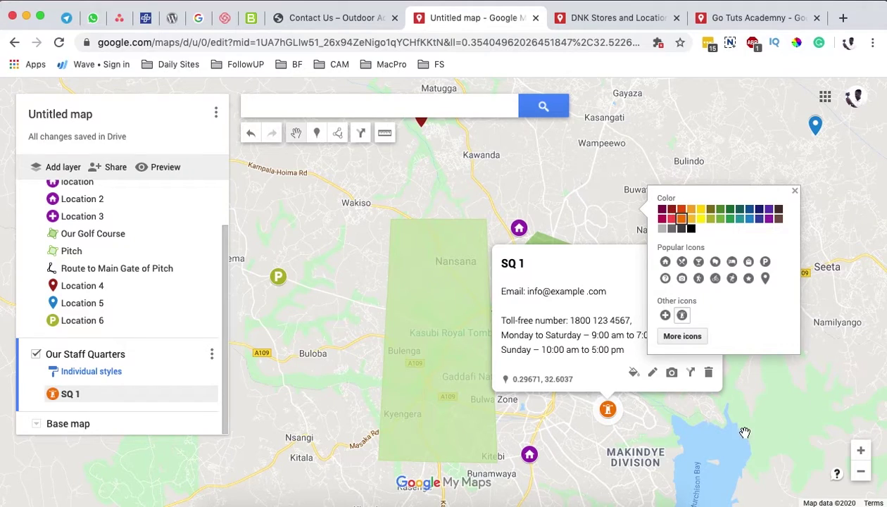
click(627, 431)
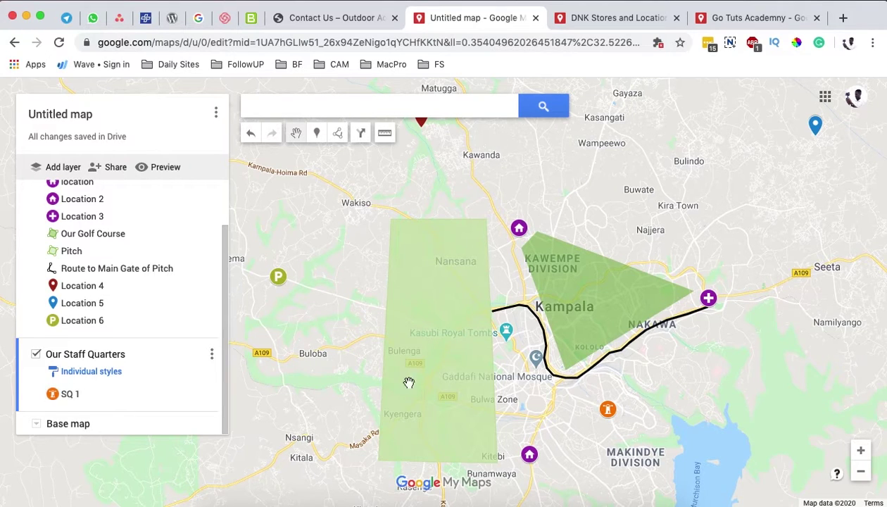
Step: Place a marker north of Nansana near Kisimu Seventhday Adventist Church, title it "SQ", add the pasted contact details, and save it
click(317, 133)
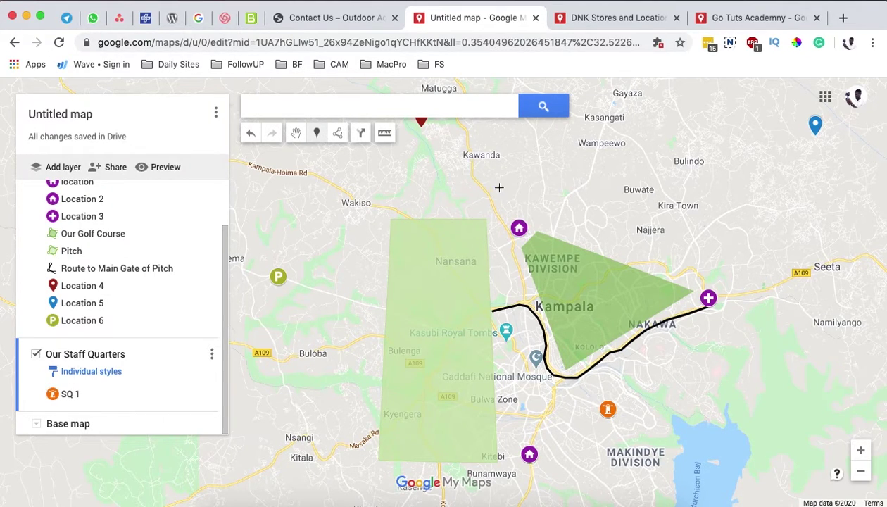
scroll(468, 199, up, 5)
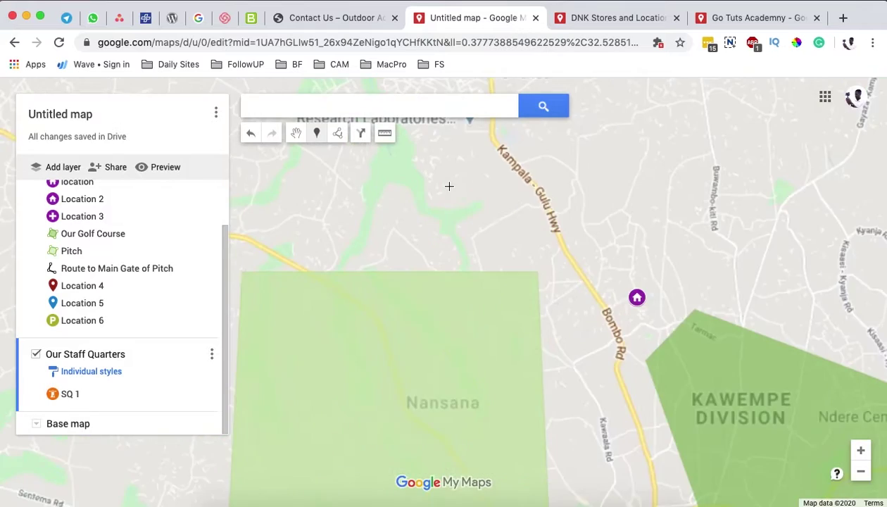
scroll(445, 328, up, 3)
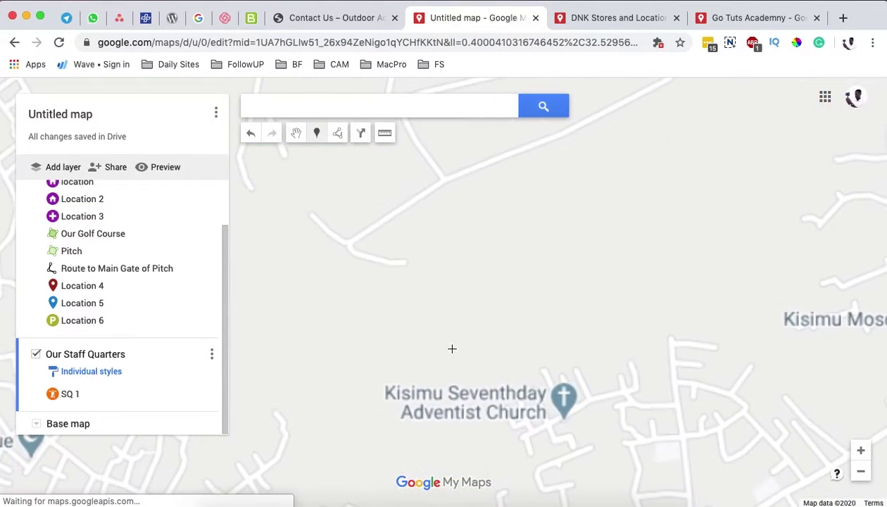
scroll(611, 421, up, 5)
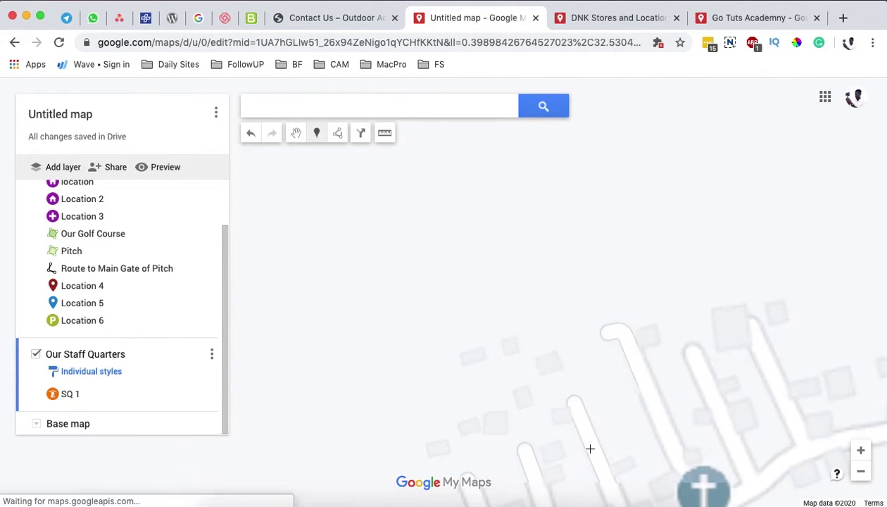
click(359, 431)
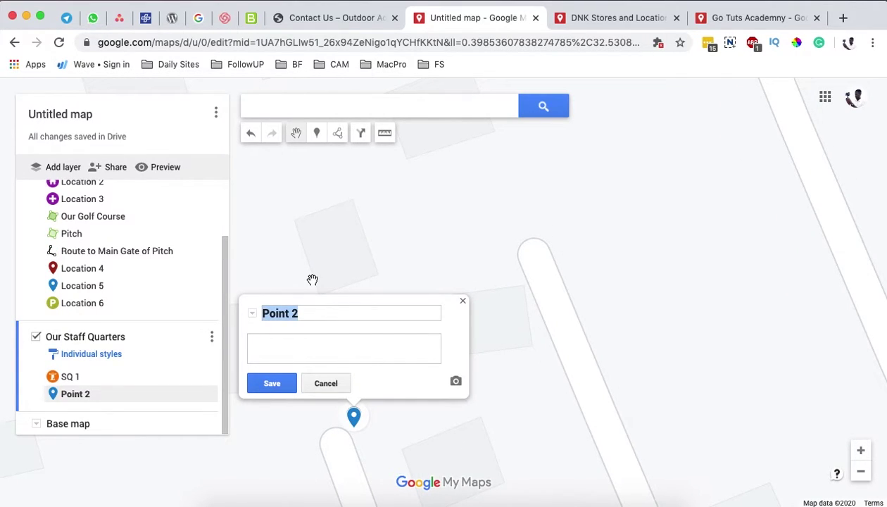
text(SQ)
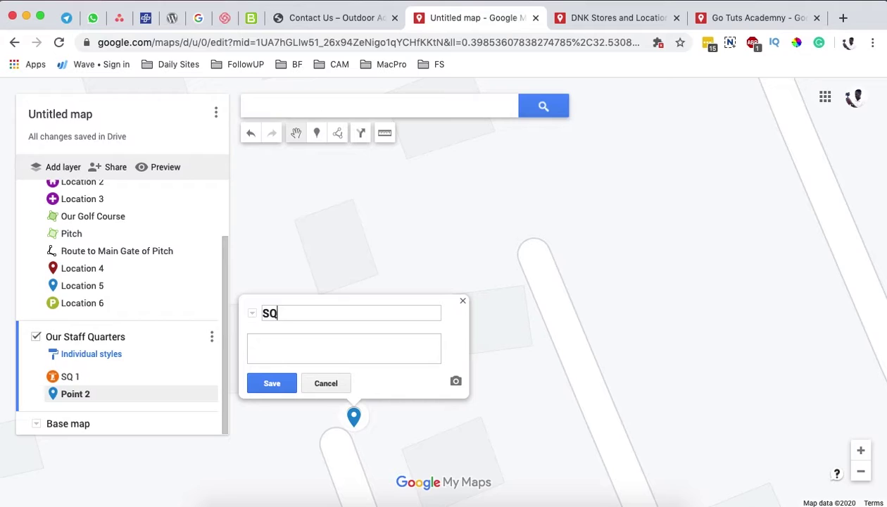
key(super+v)
click(270, 381)
Step: Give the new SQ marker the lighthouse icon in orange and rename it "SQ 2"
click(379, 380)
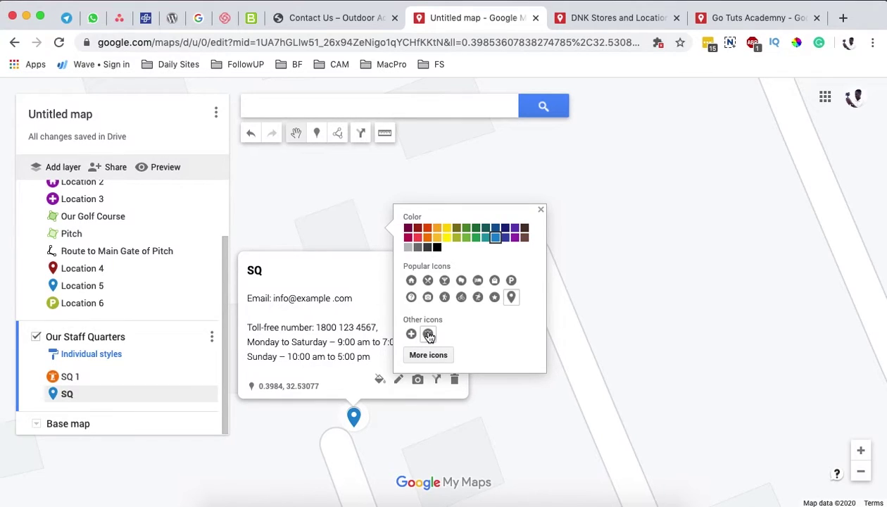
click(429, 335)
click(427, 229)
click(428, 239)
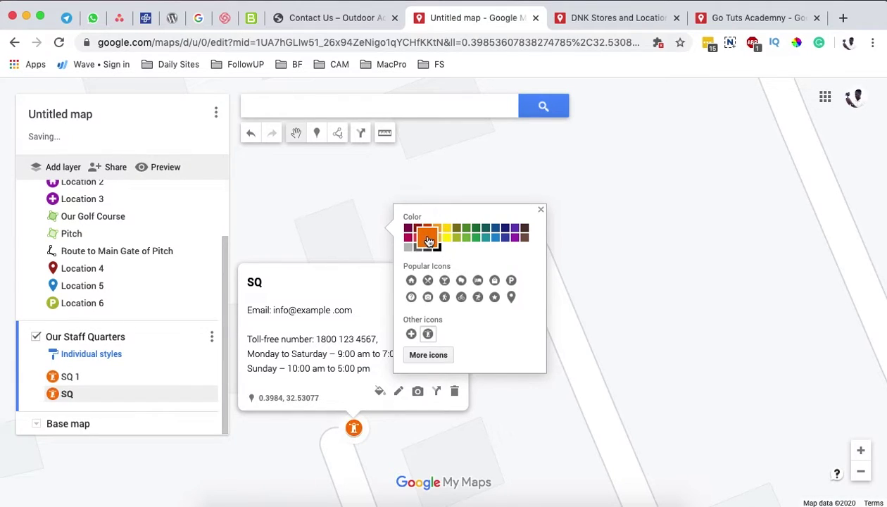
click(377, 385)
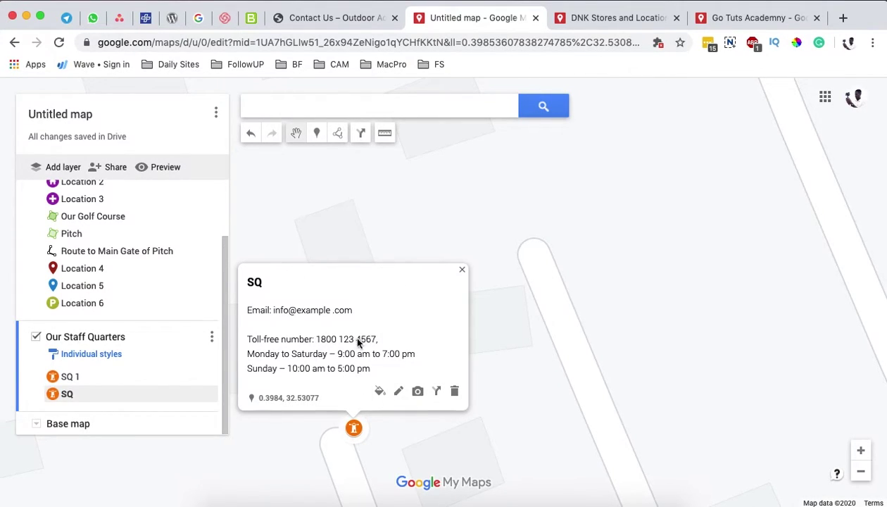
click(433, 431)
Step: Place a marker just west of the green rectangular area near Bulenga, titled "SQ 3" with the pasted contact details, and save it
scroll(503, 356, down, 2)
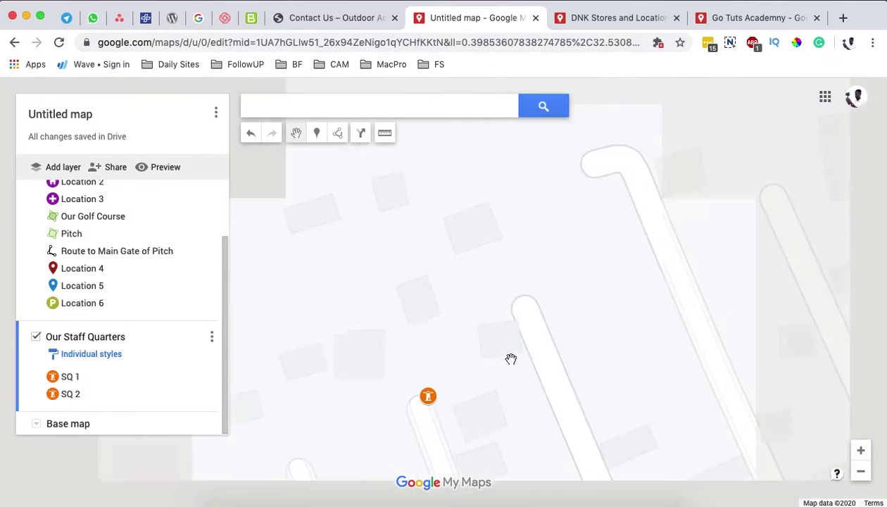
scroll(500, 350, down, 3)
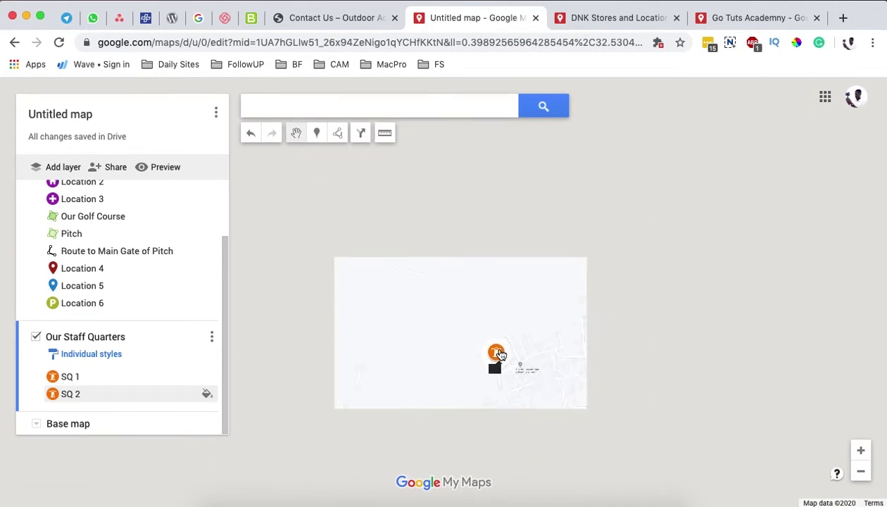
scroll(448, 416, down, 5)
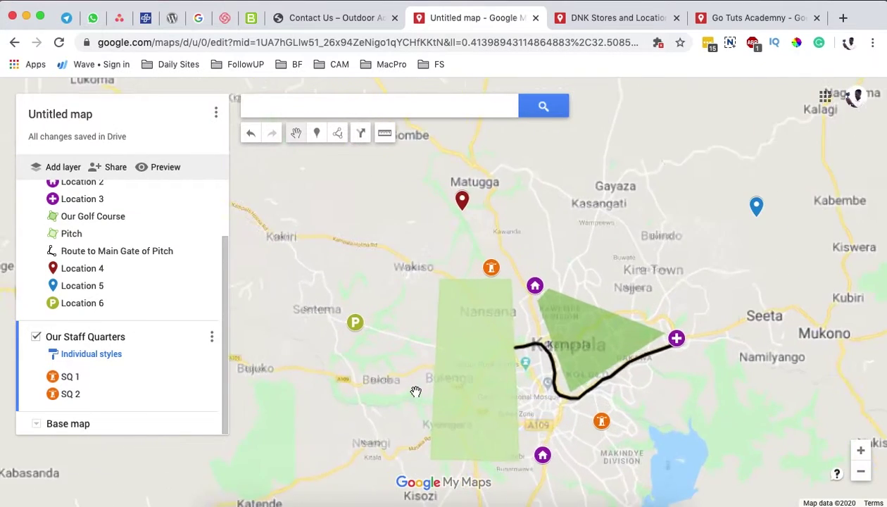
scroll(416, 393, up, 5)
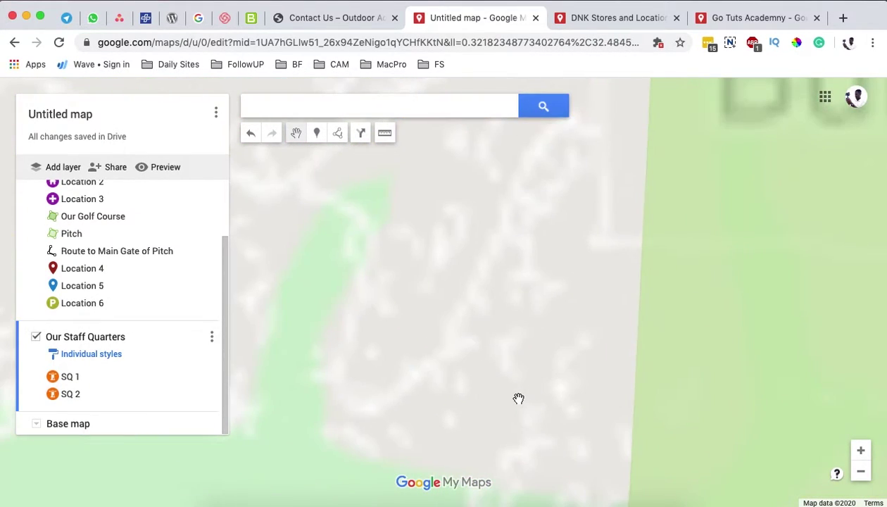
scroll(521, 394, up, 3)
scroll(496, 426, up, 2)
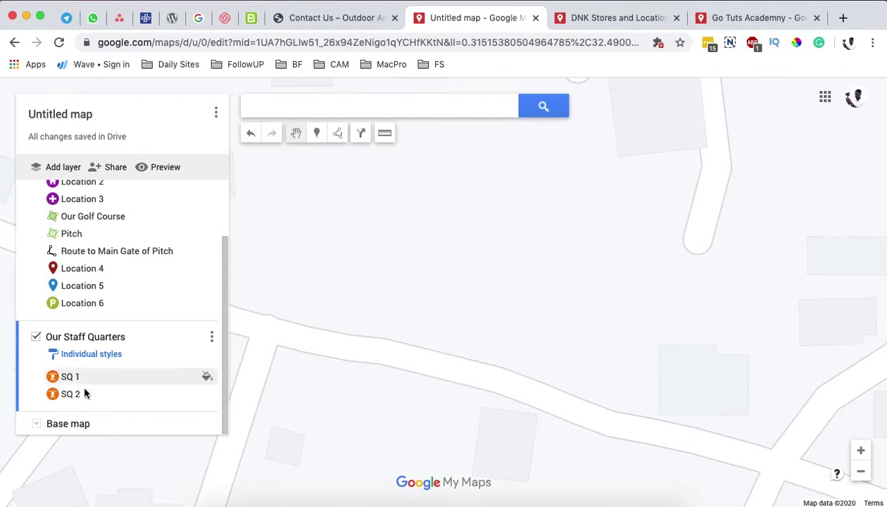
click(510, 358)
text(SQ 3)
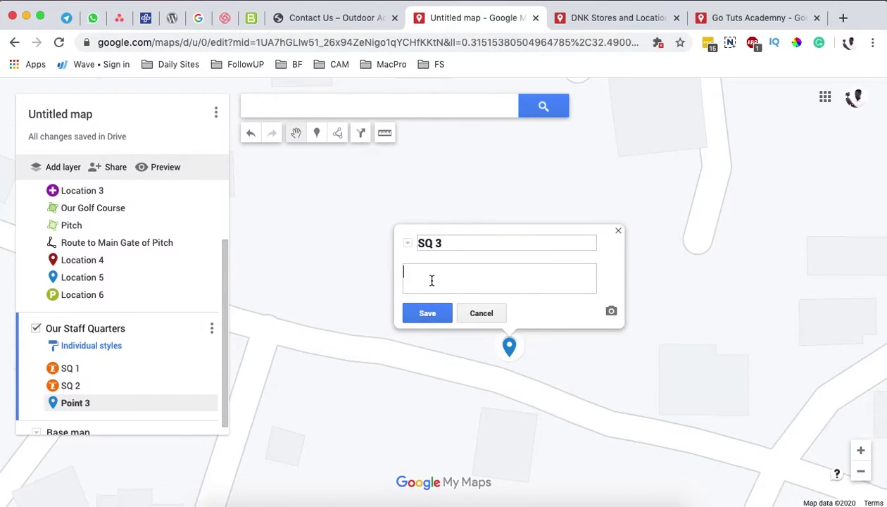
key(ctrl+v)
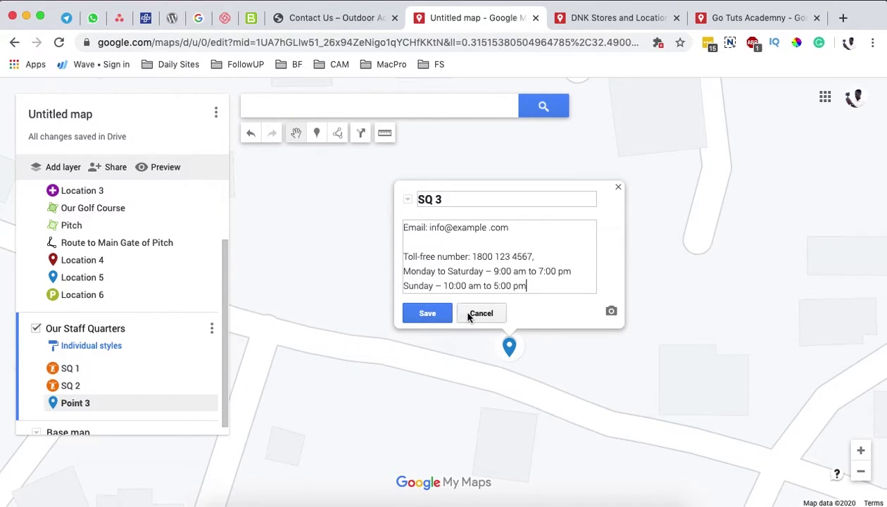
click(427, 313)
Step: Style the SQ 3 marker with the orange lighthouse icon used for the other staff quarters
click(535, 311)
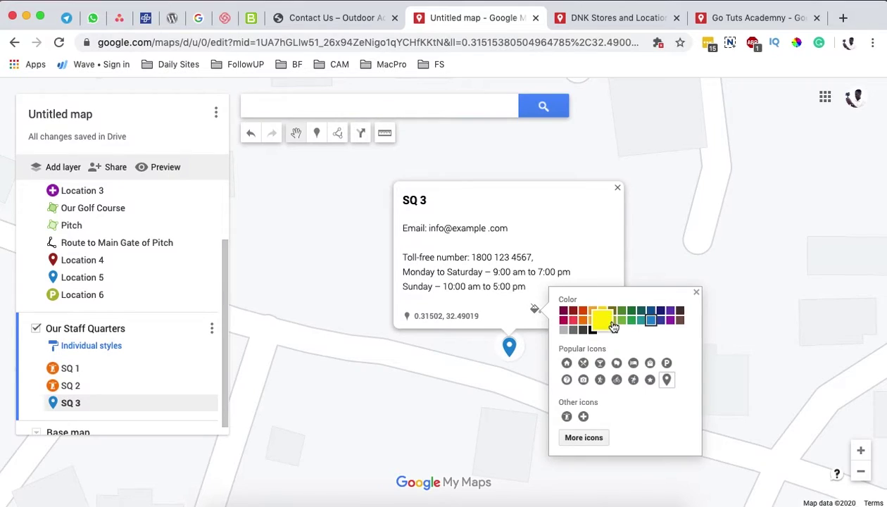
click(566, 417)
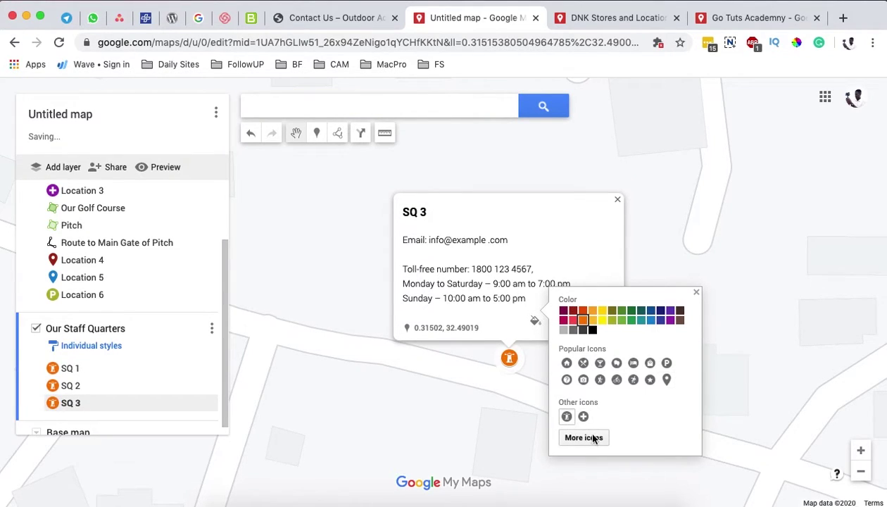
click(476, 407)
Step: Try the pale base map style on the whole map and switch back to the default base map
scroll(432, 336, down, 5)
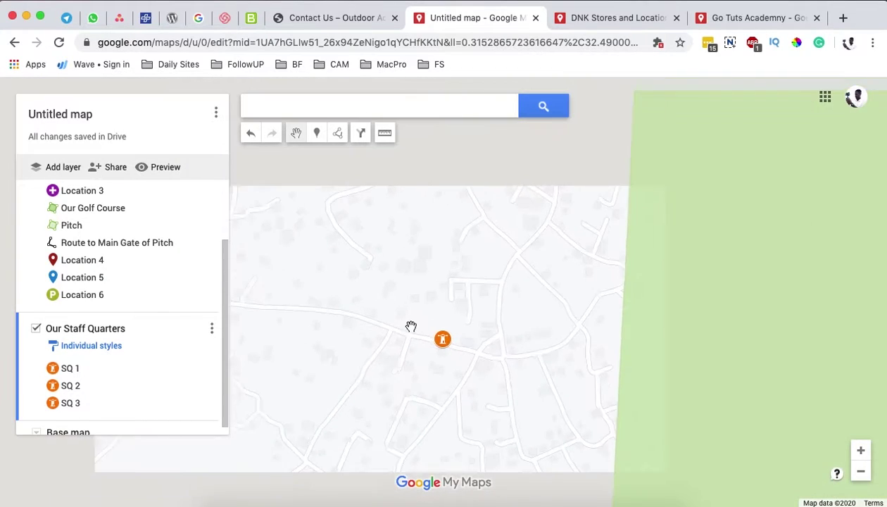
scroll(409, 328, down, 5)
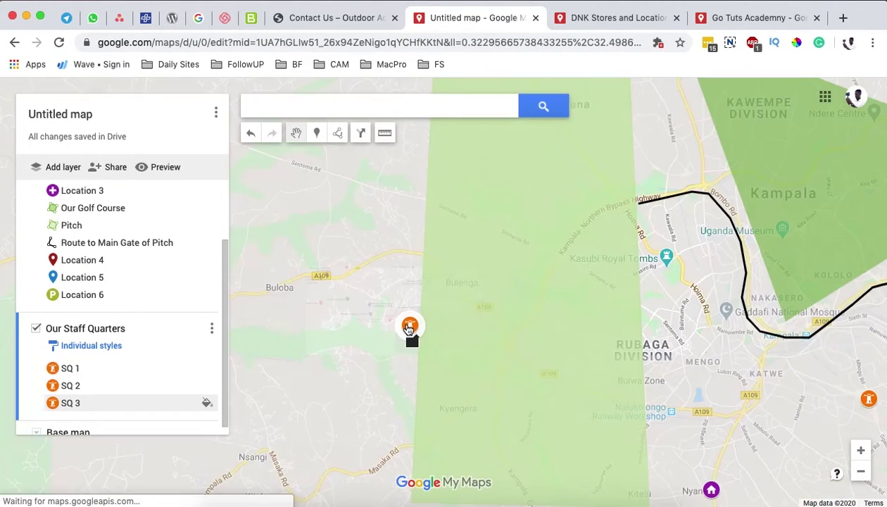
scroll(139, 334, down, 1)
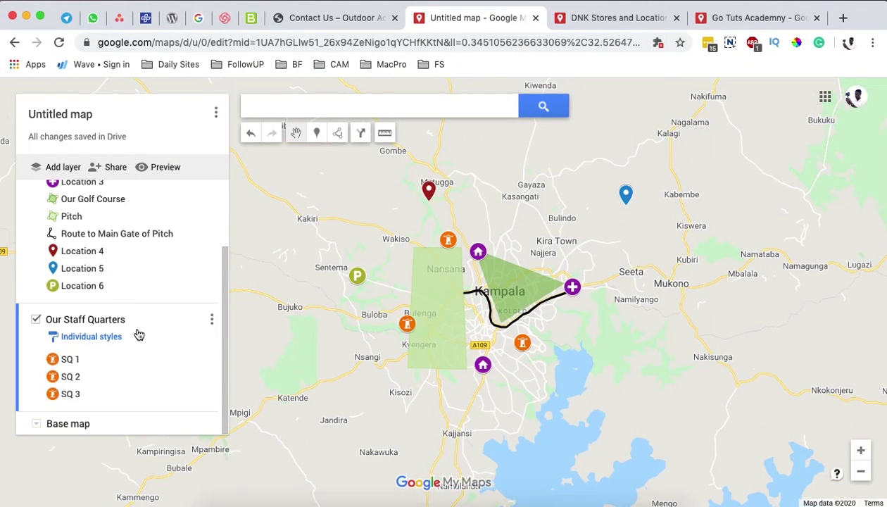
click(39, 424)
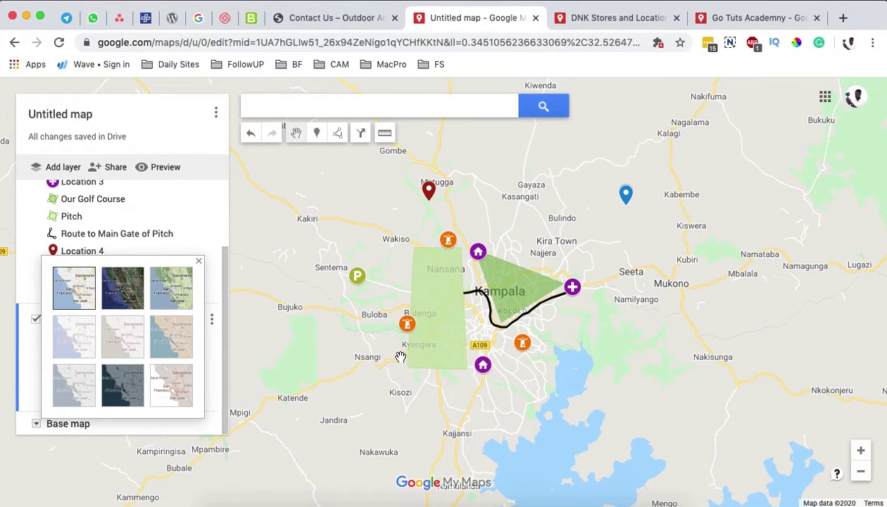
scroll(399, 358, down, 3)
scroll(386, 349, down, 4)
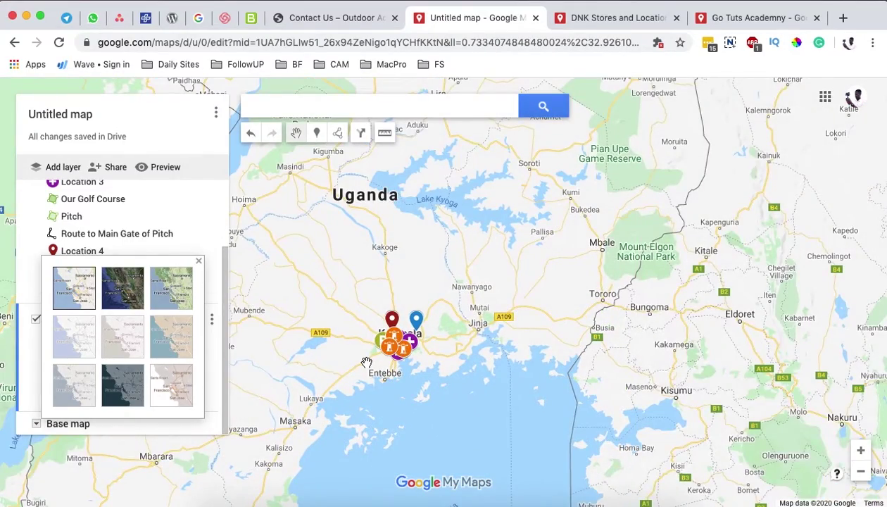
scroll(398, 341, up, 5)
scroll(435, 313, up, 2)
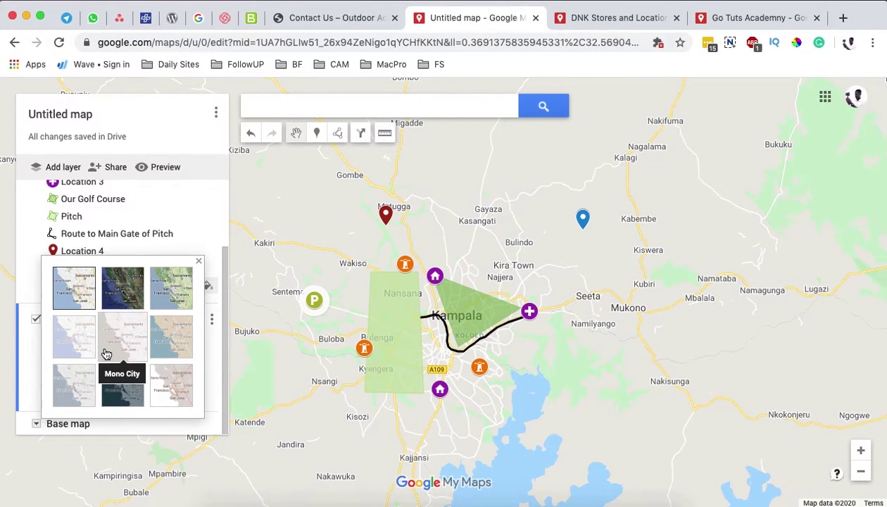
click(81, 334)
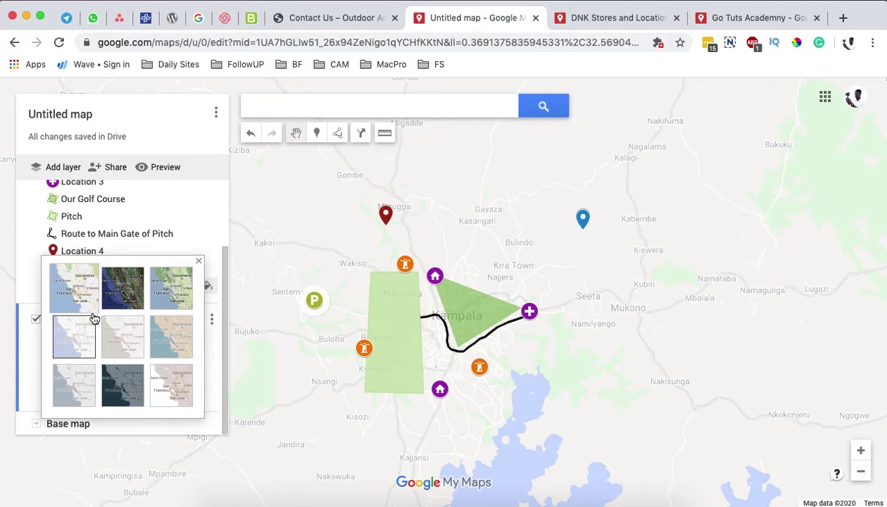
click(82, 292)
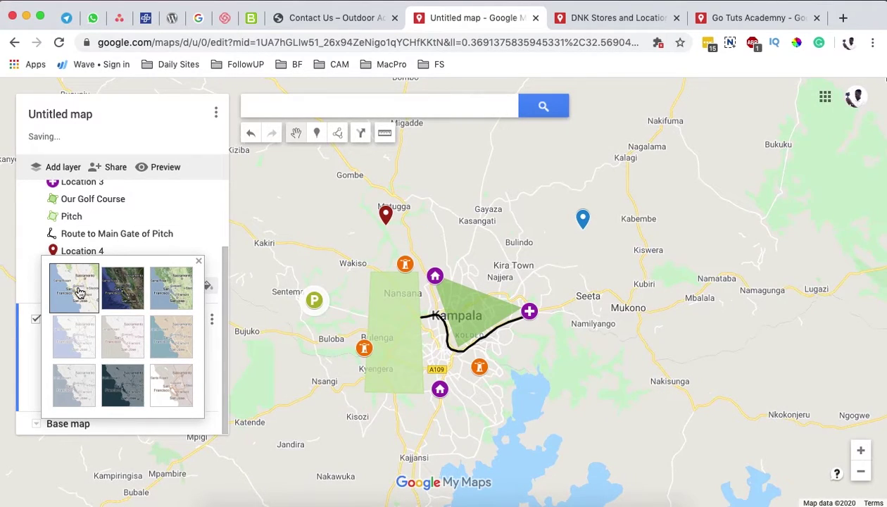
Step: Close the base map choices and open the preview of the map in view-only mode
scroll(455, 319, down, 2)
scroll(447, 314, up, 2)
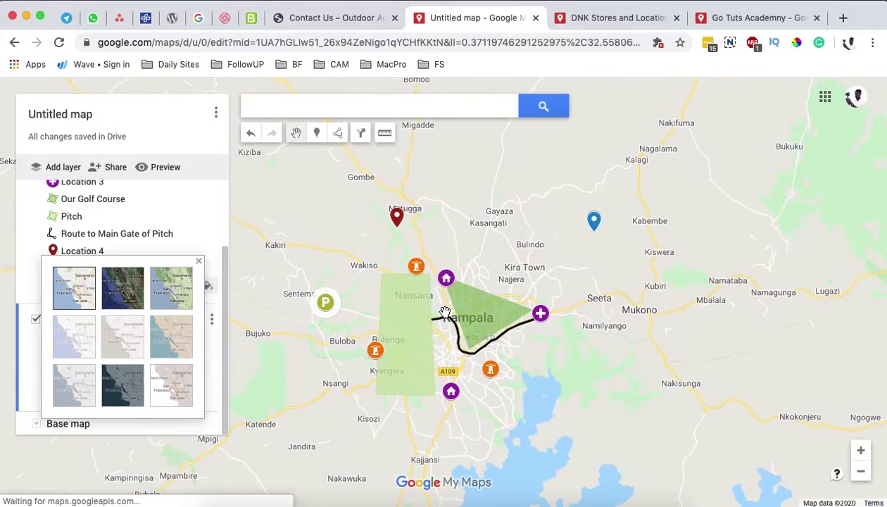
scroll(445, 313, down, 3)
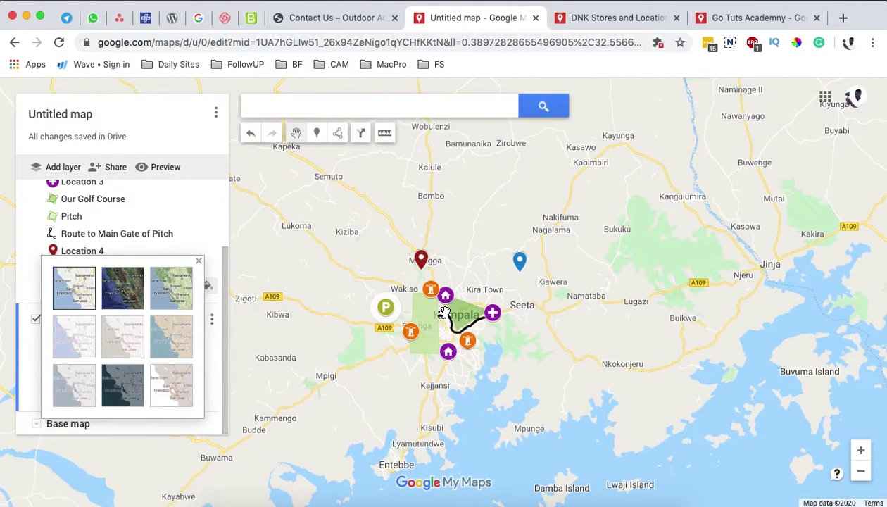
click(154, 234)
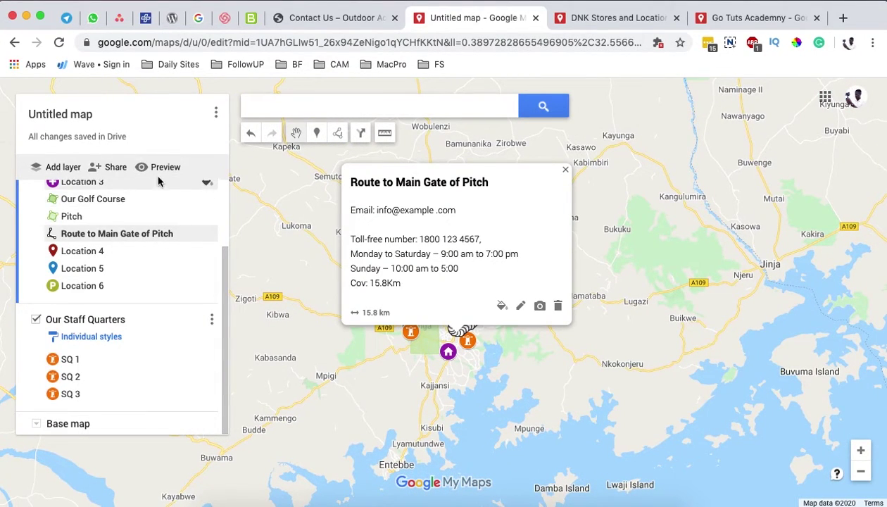
click(159, 167)
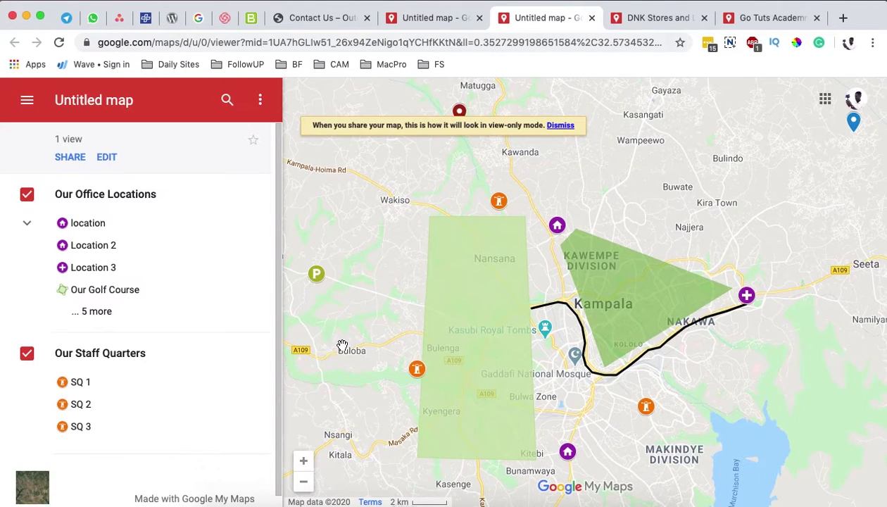
Step: Examine the details shown for the Location 4, Location 6, SQ 3 and Location 2 markers in the view-only preview
click(347, 324)
drag(347, 325, 374, 313)
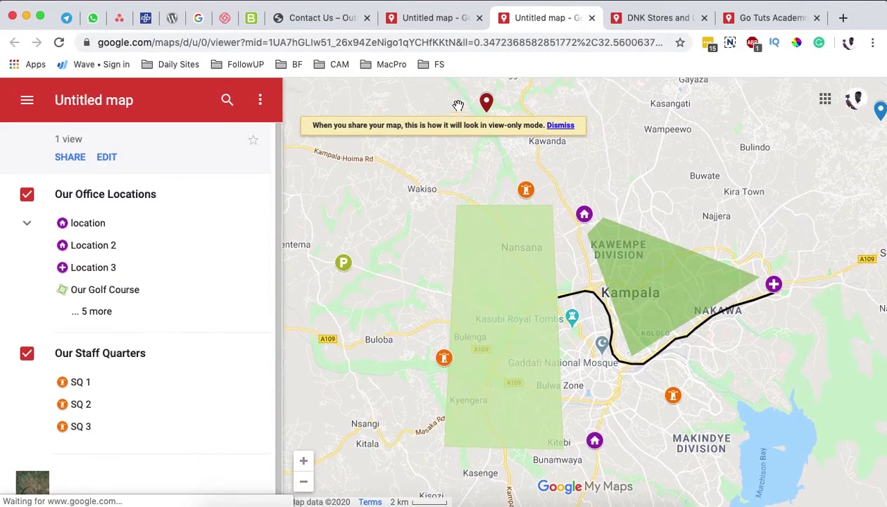
click(486, 103)
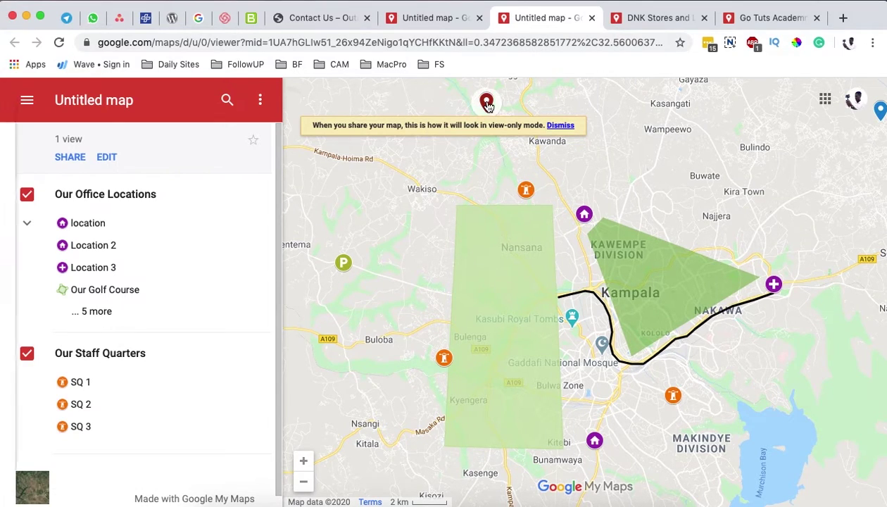
click(343, 263)
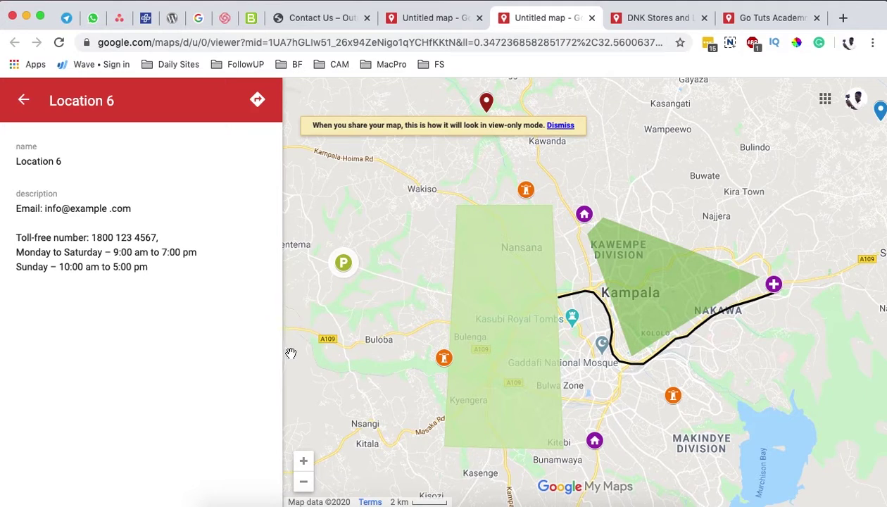
click(443, 358)
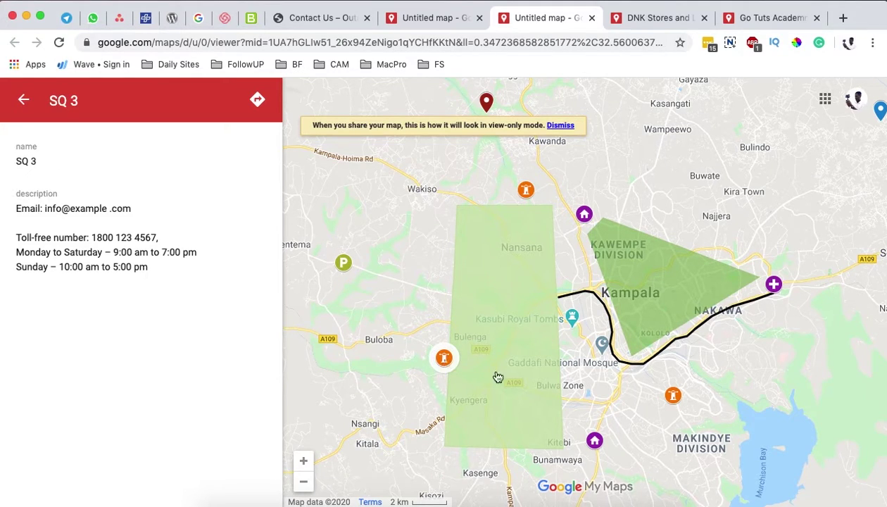
click(593, 441)
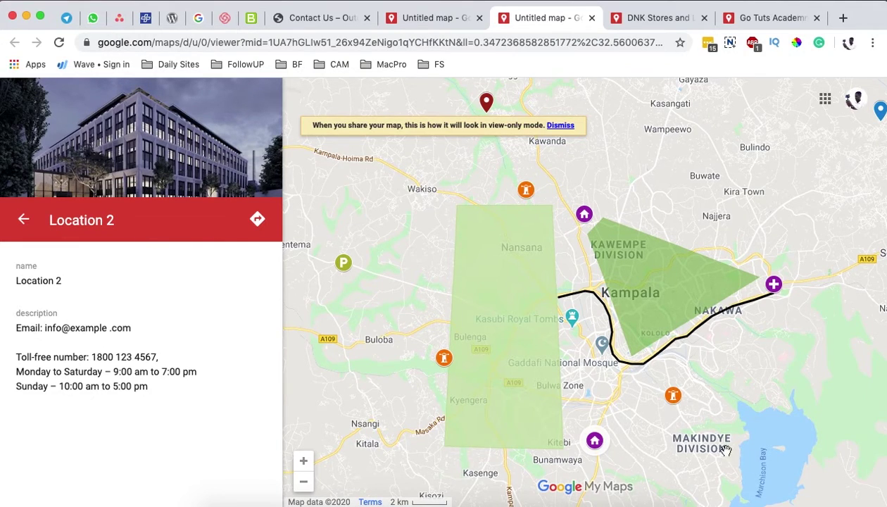
Step: Examine the Location 3 marker's details in the view-only preview, go back to its layer list and return to the map editor
click(668, 396)
click(773, 285)
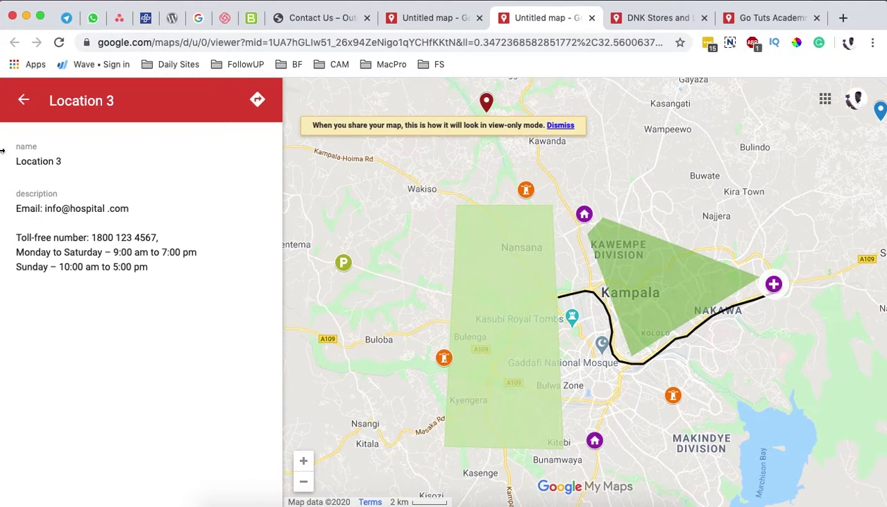
click(24, 100)
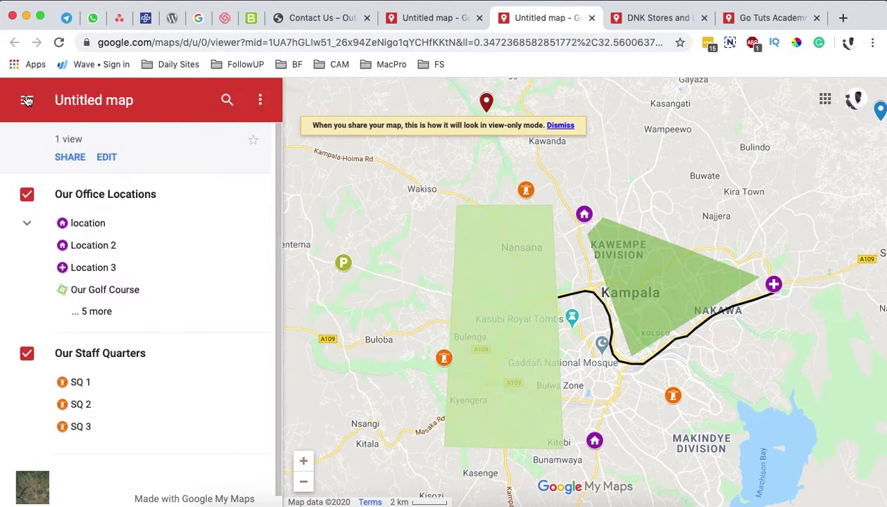
click(412, 18)
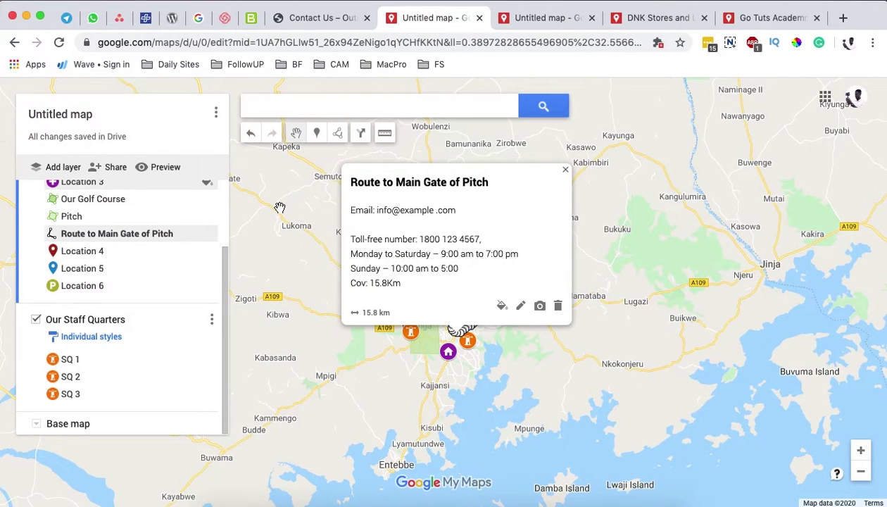
Step: Save the current view as the map's default, close the route's info card and set a zoomed-out view of Uganda as default instead
click(216, 113)
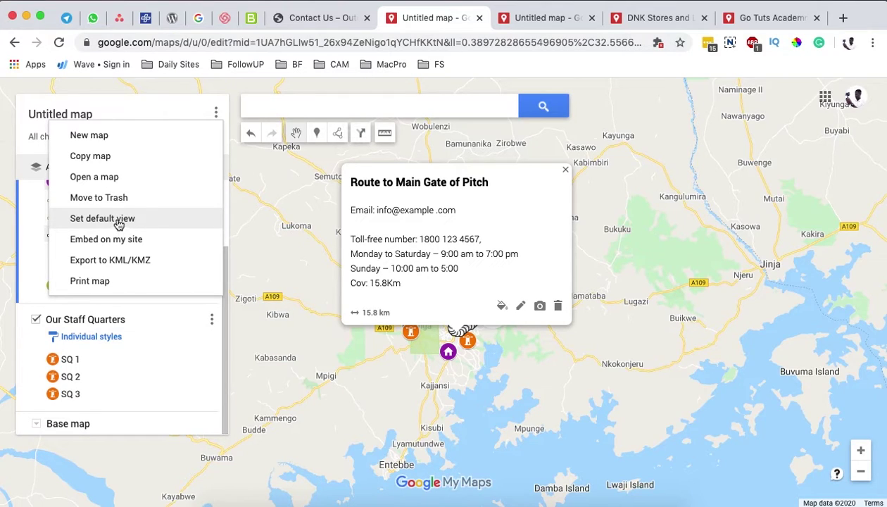
click(94, 219)
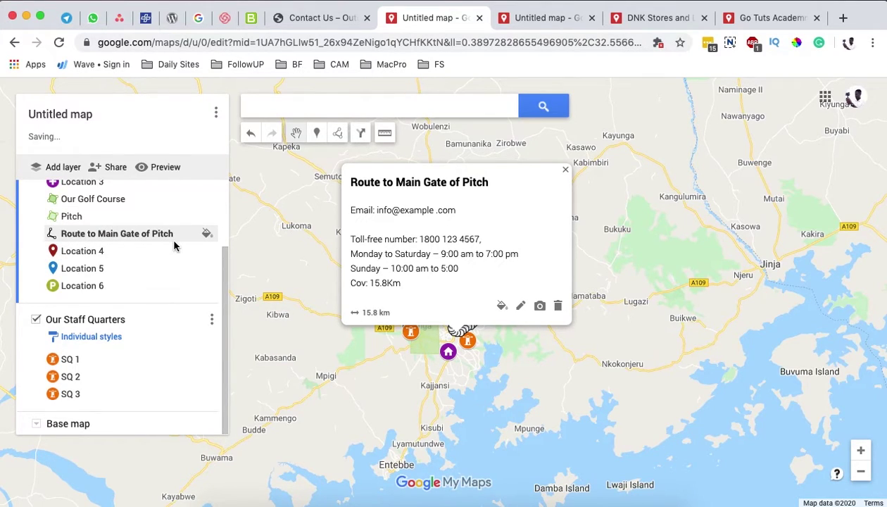
click(611, 298)
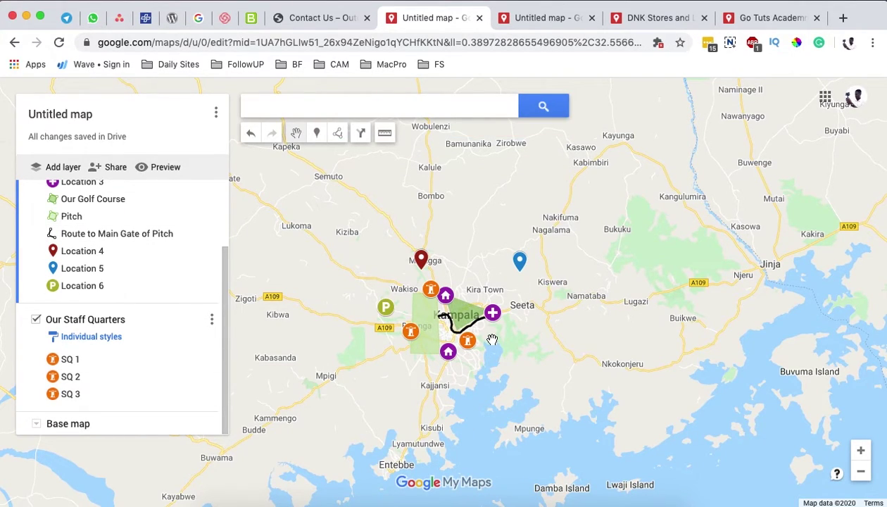
scroll(492, 341, down, 5)
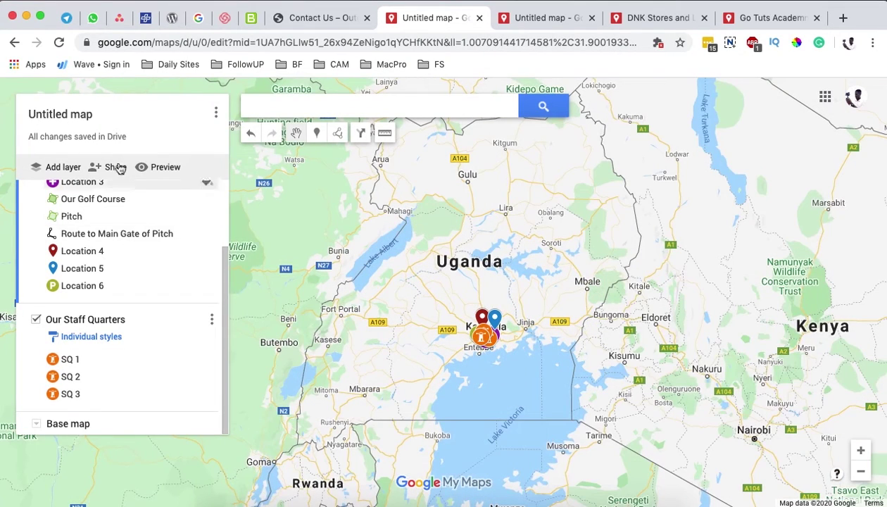
click(215, 113)
click(155, 218)
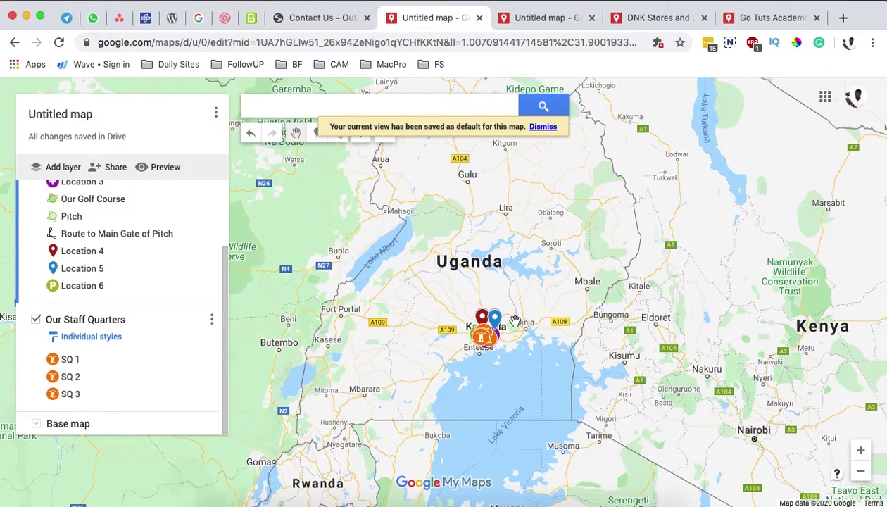
Step: Set a closer view centred on the Kampala markers, areas and route as the map's default view
scroll(496, 343, up, 5)
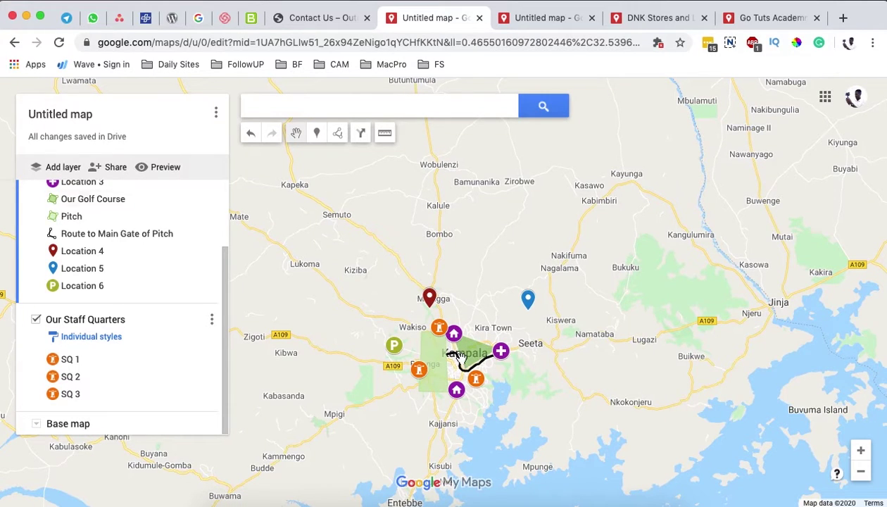
scroll(460, 359, up, 2)
drag(551, 411, 560, 356)
click(216, 115)
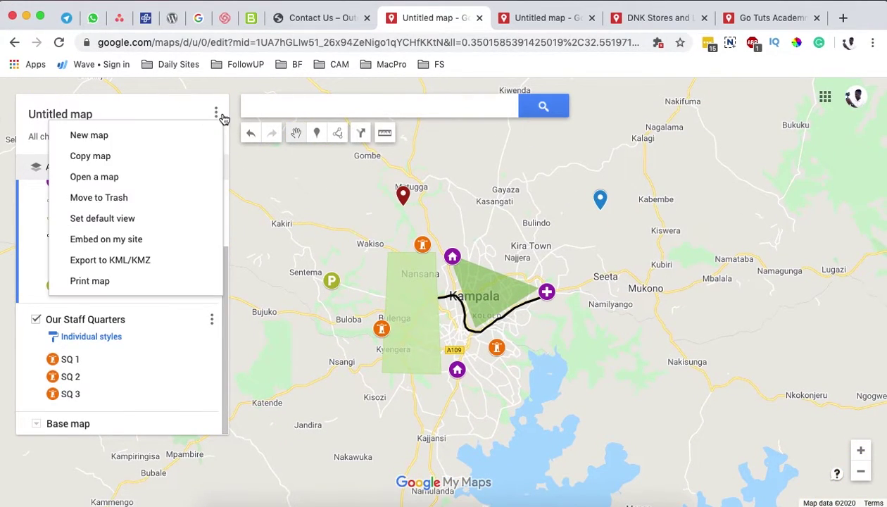
click(131, 219)
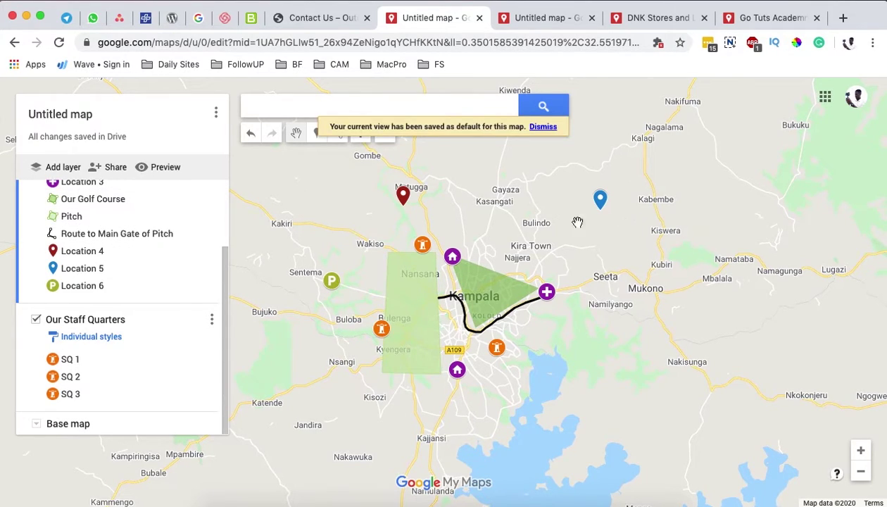
Step: Title the map "Company Locations in Uganda" and describe it with the toll-free number and the Monday to Saturday and Sunday opening hours
click(62, 115)
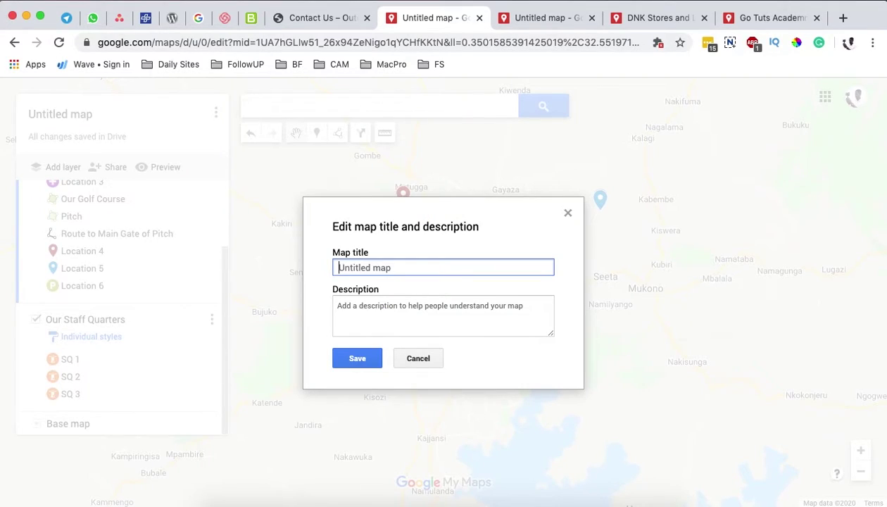
text(Company Locations in Ugana)
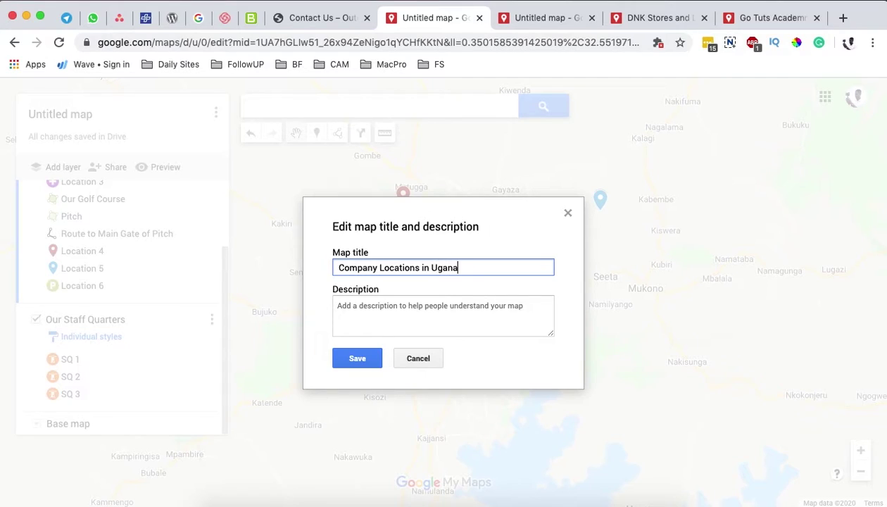
click(355, 315)
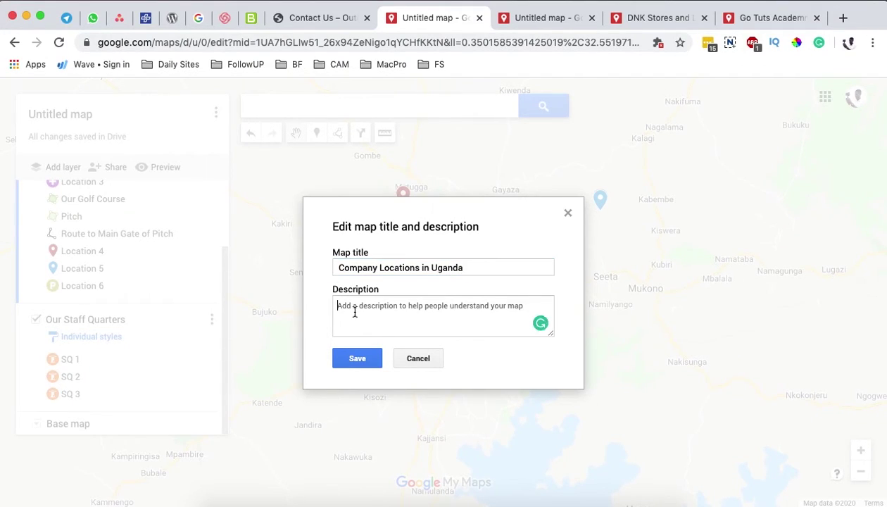
key(super+v)
drag(429, 306, 322, 304)
key(BackSpace)
key(BackSpace)
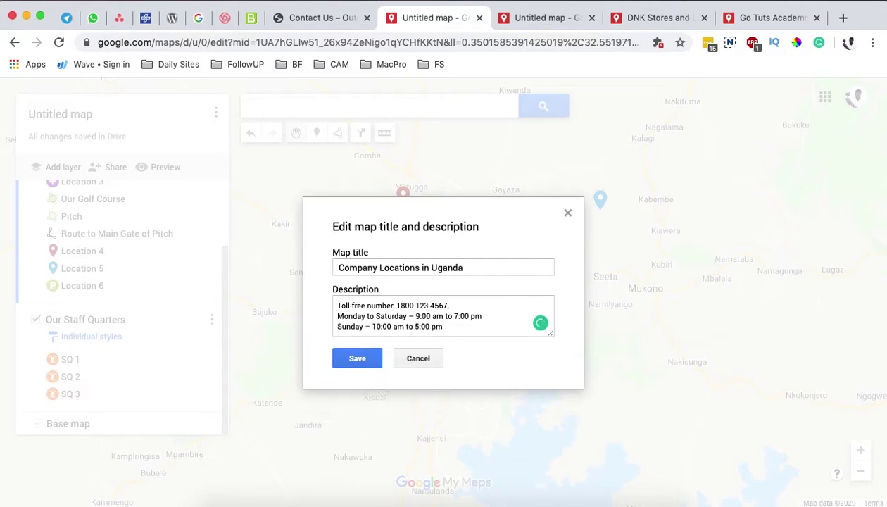
click(360, 359)
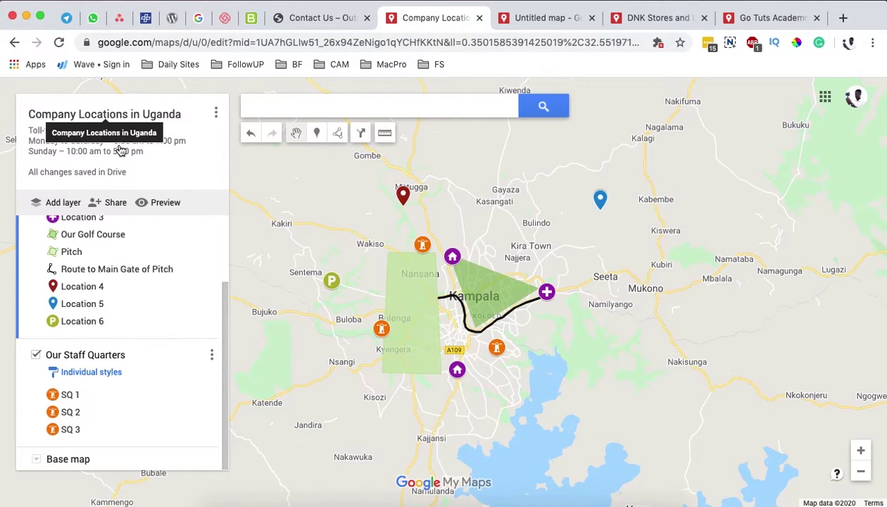
Step: Review both layers of the retitled map and save the current Kampala view as its default once more
scroll(111, 263, up, 3)
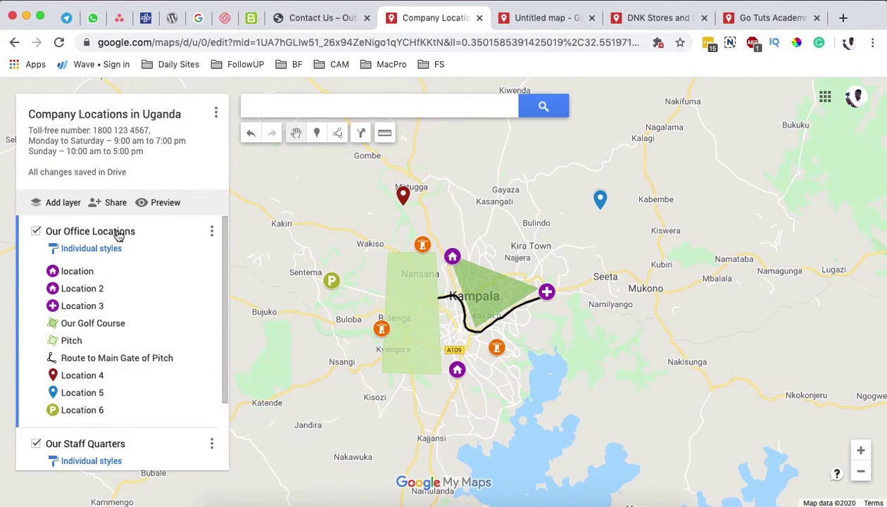
scroll(123, 234, down, 3)
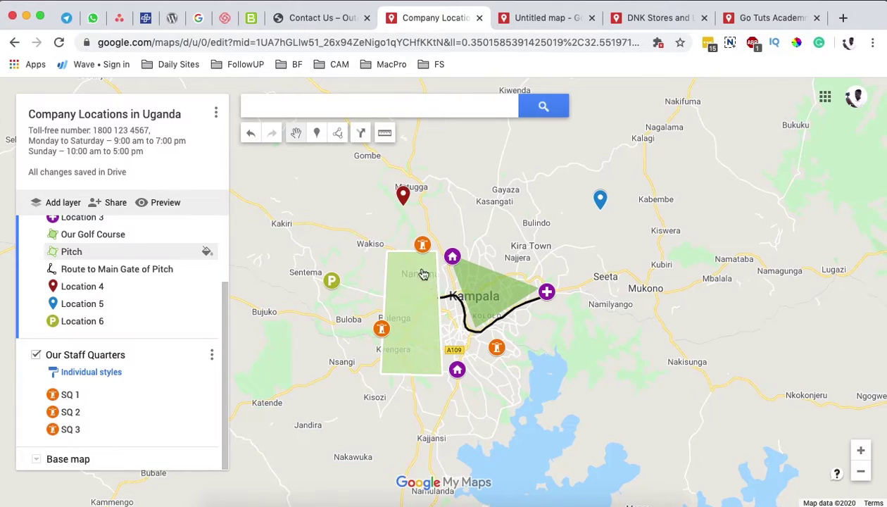
click(217, 112)
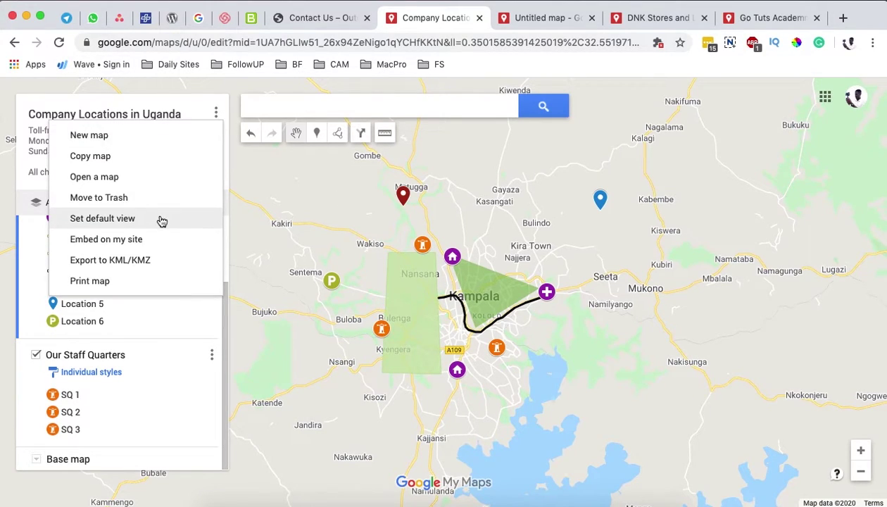
click(160, 219)
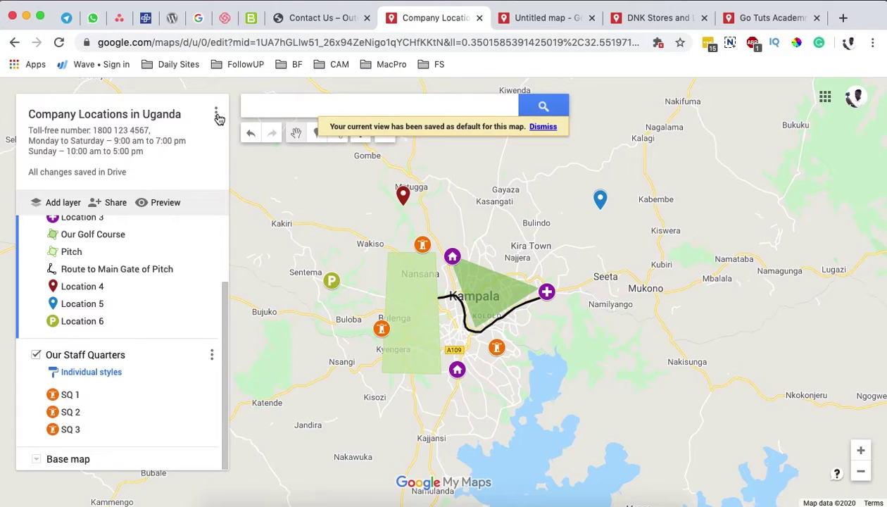
click(217, 114)
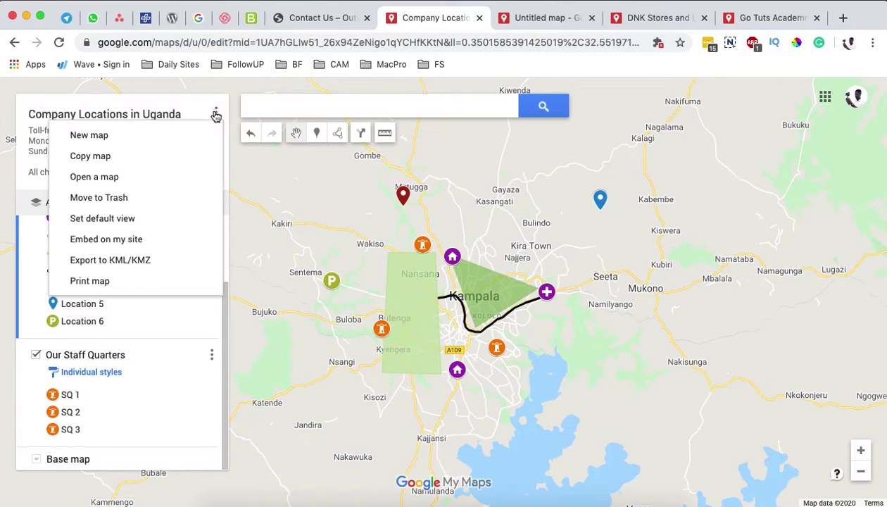
click(216, 114)
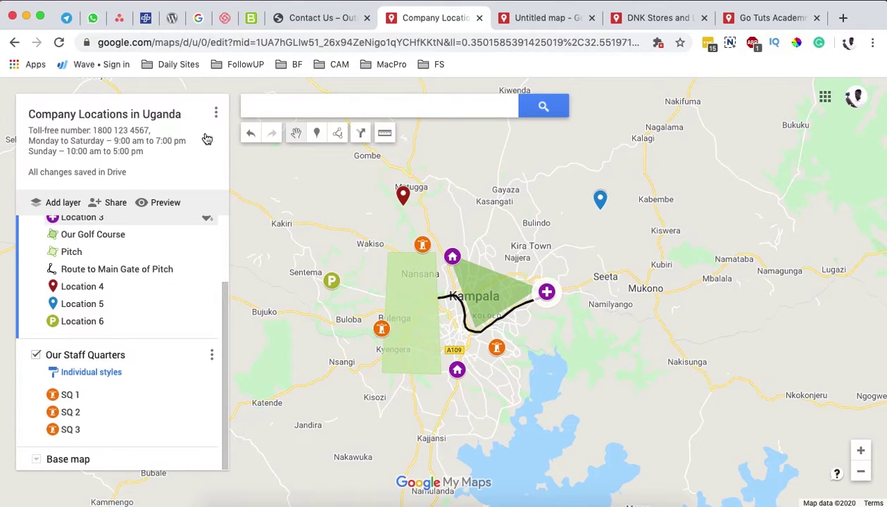
Step: Change the map's link sharing to On - Public on the web with view access for anyone
click(109, 203)
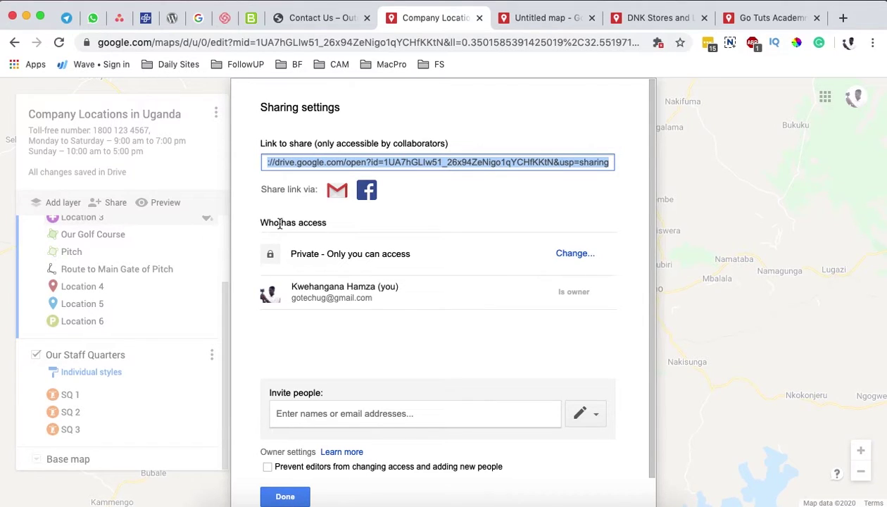
click(570, 254)
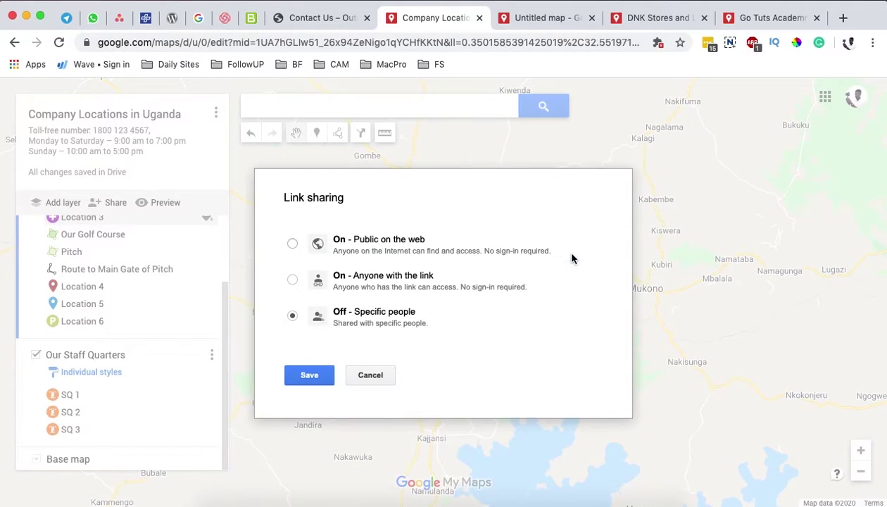
click(291, 246)
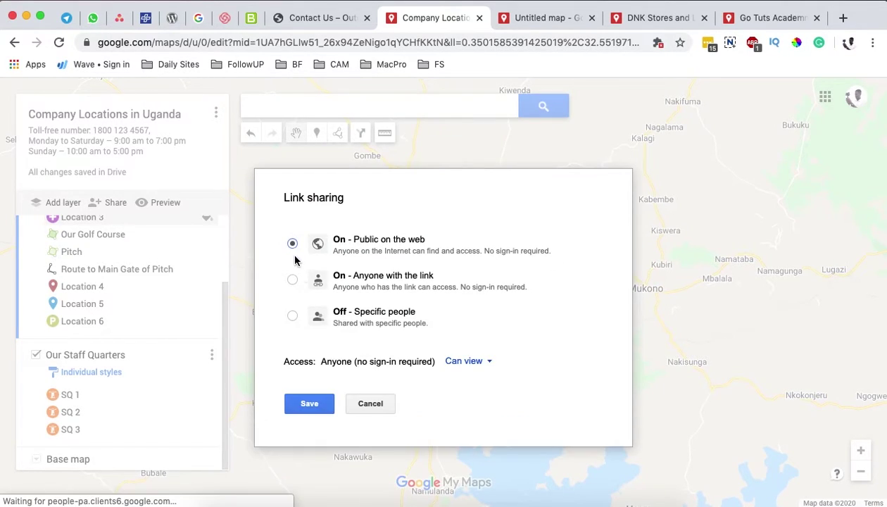
click(316, 405)
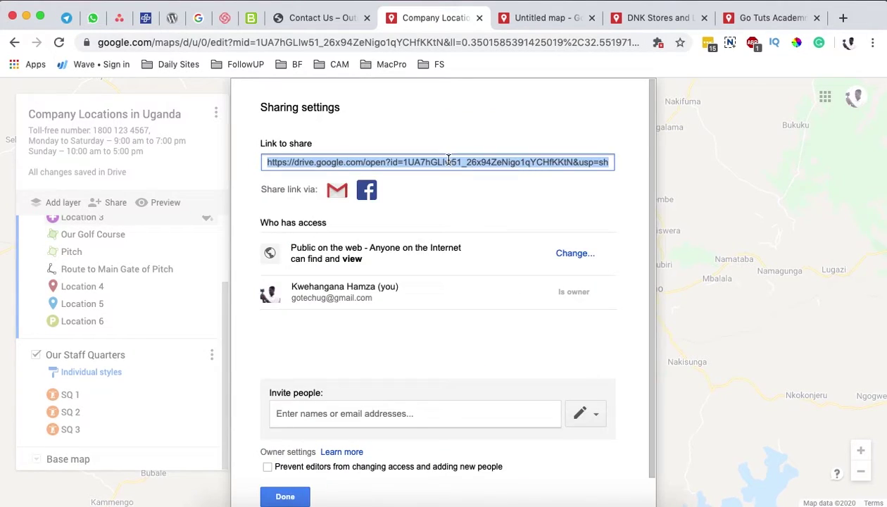
click(285, 488)
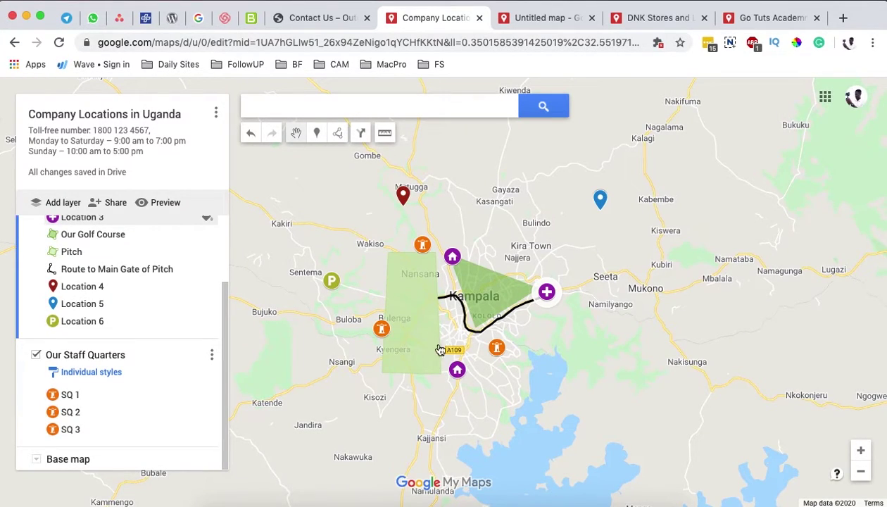
Step: Generate the iframe HTML for embedding the map on a website, copy the full code and close its dialog
drag(328, 367, 345, 376)
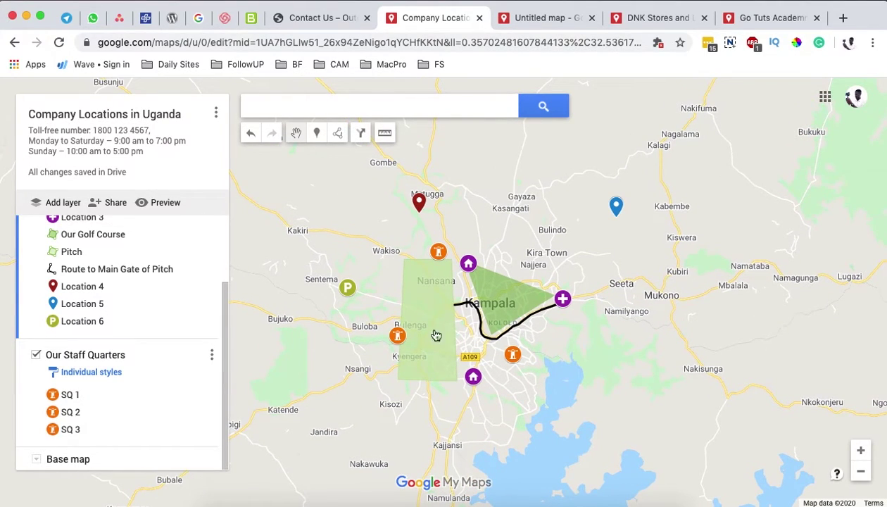
click(216, 115)
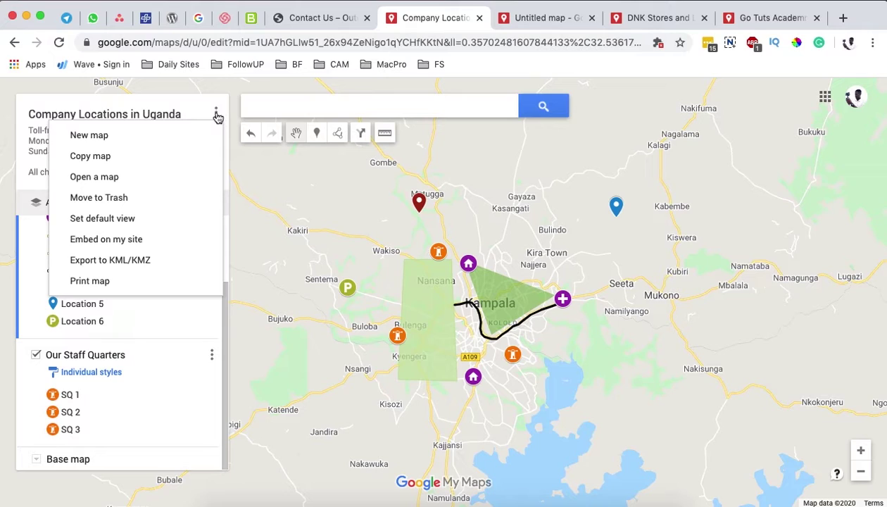
click(148, 240)
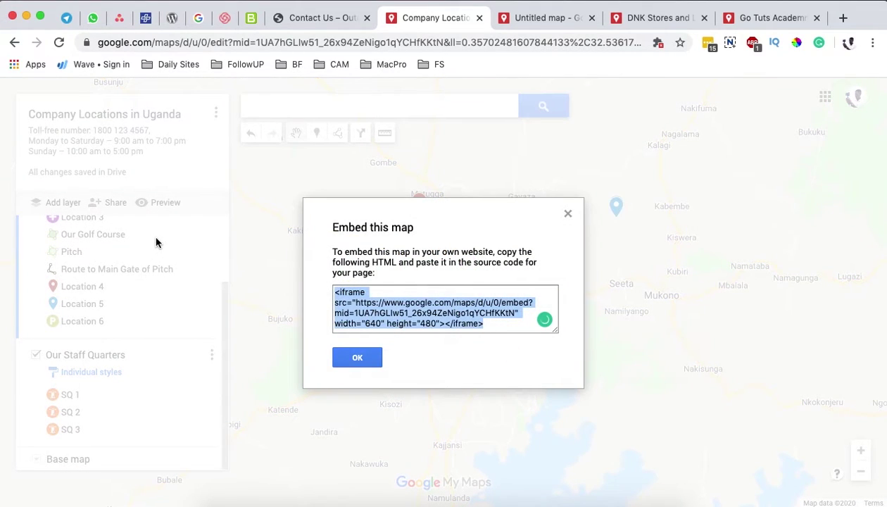
click(503, 323)
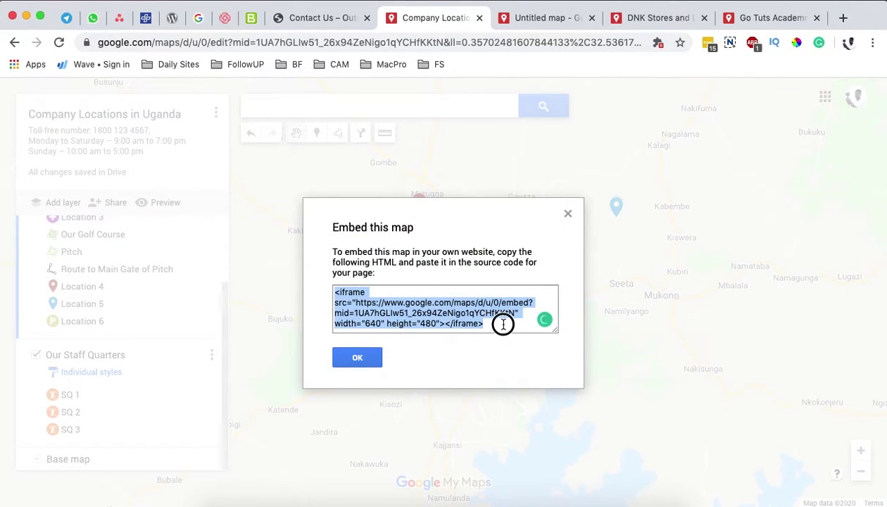
drag(503, 324, 328, 294)
key(super+c)
click(378, 360)
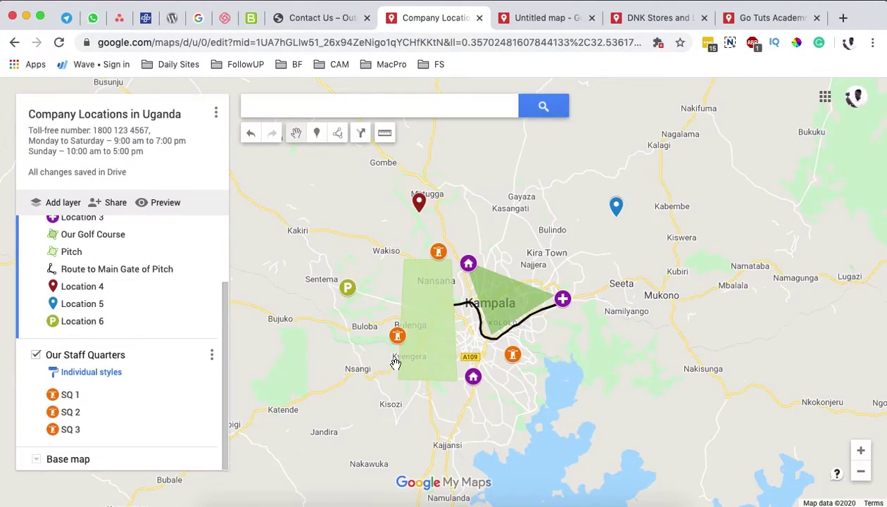
Step: Switch to the website's Contact Us page and open the site's WordPress dashboard in a separate browser tab
click(311, 19)
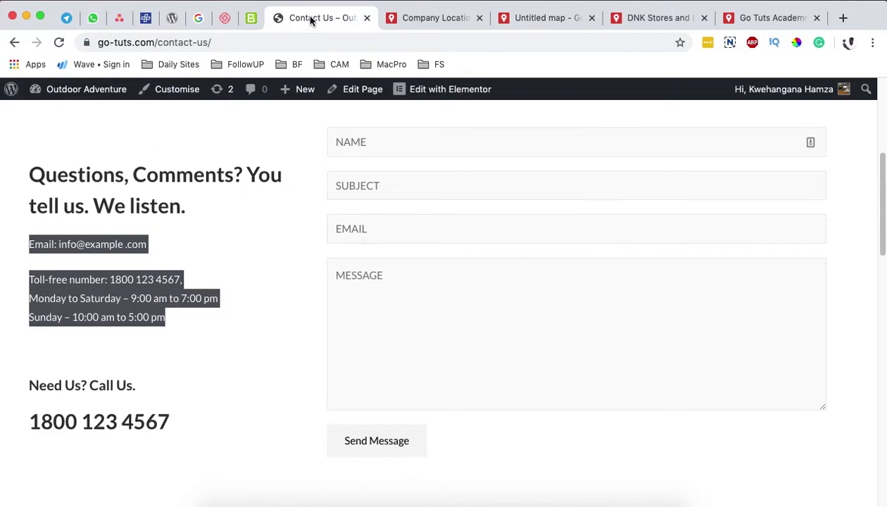
mouse_move(67, 95)
super+click(90, 124)
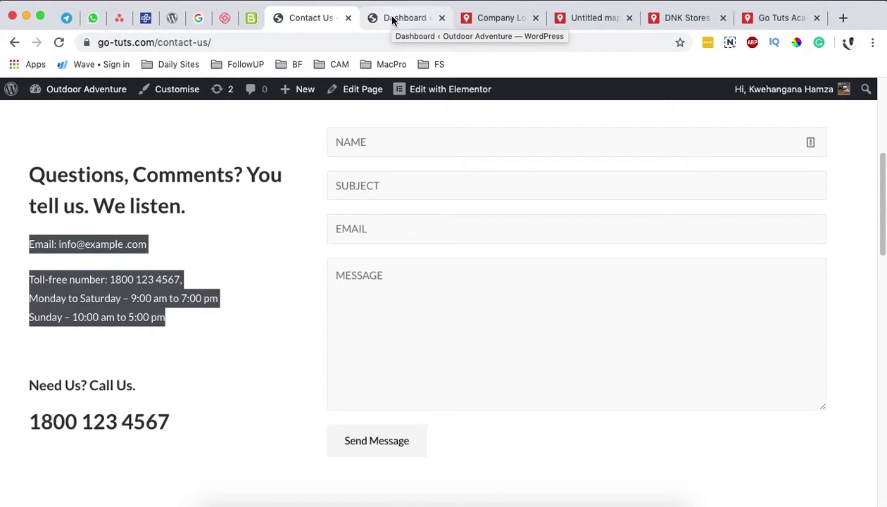
click(392, 19)
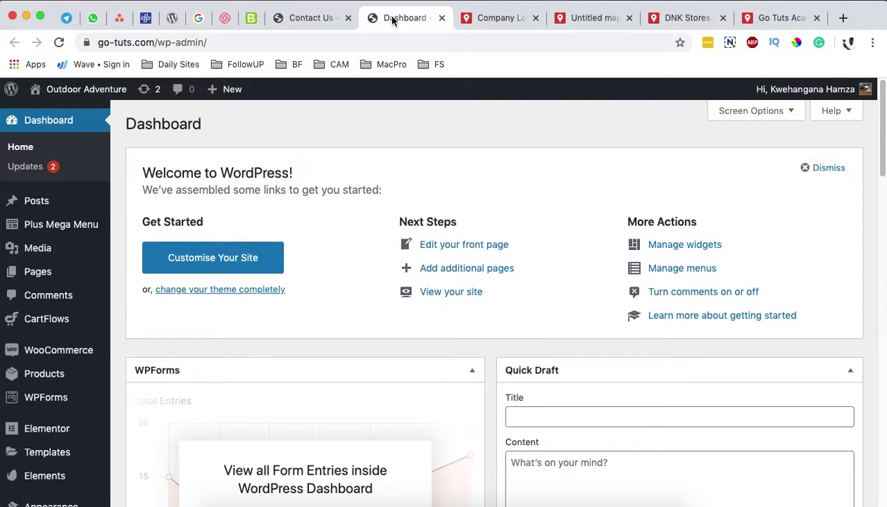
Step: List all pages of the site and open the About page for editing with Elementor in a separate browser tab
mouse_move(50, 272)
click(138, 276)
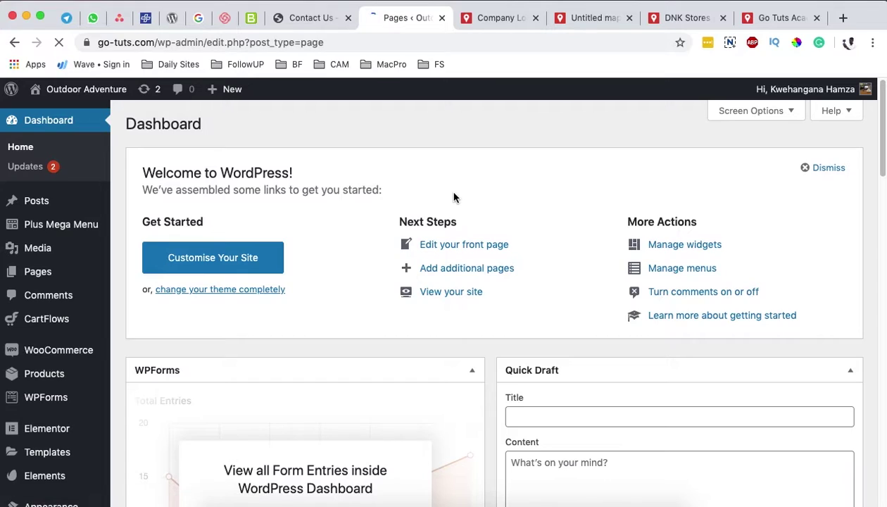
mouse_move(321, 250)
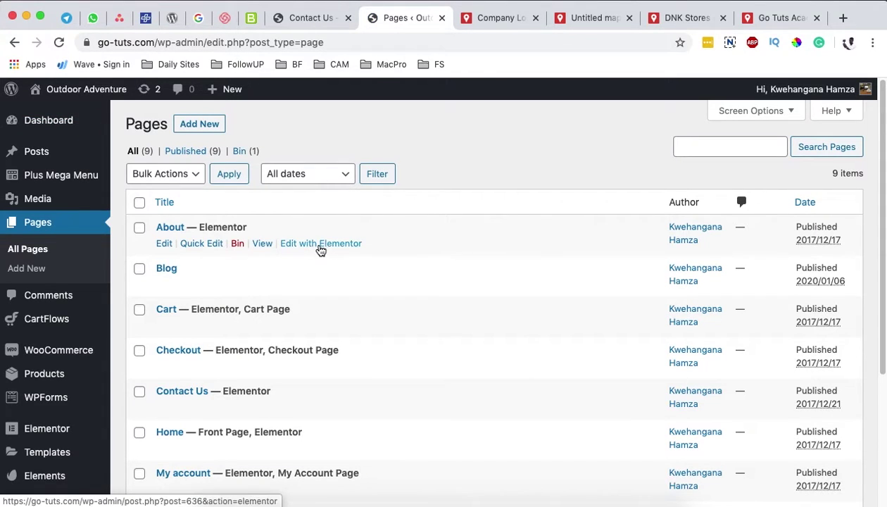
super+click(323, 244)
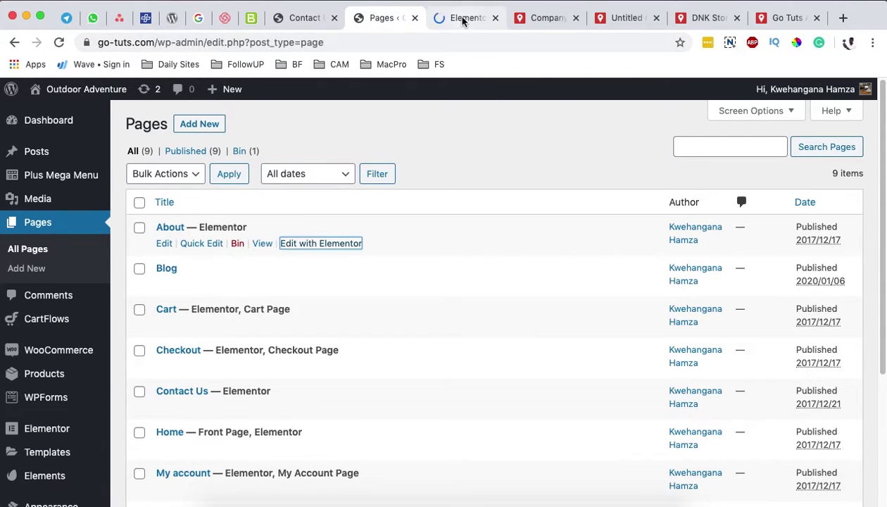
click(463, 21)
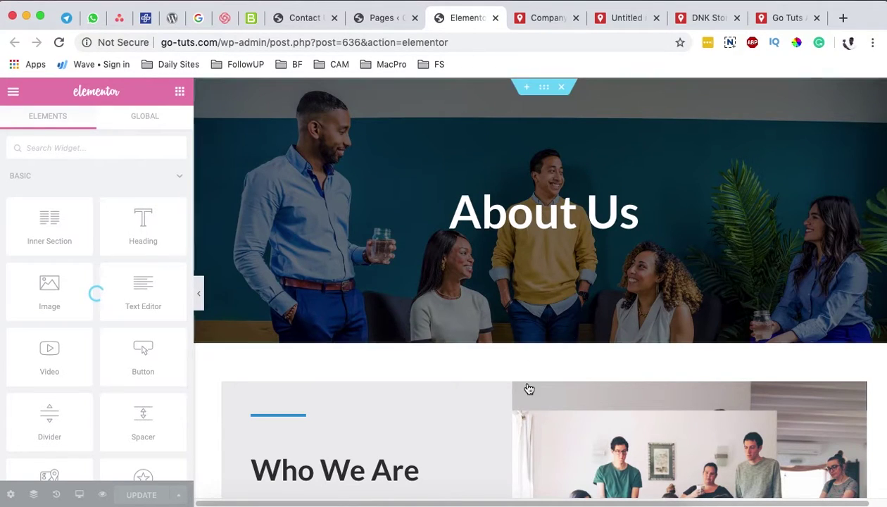
Step: Add a new section above the Follow Us section and place an HTML widget in it
scroll(529, 388, down, 15)
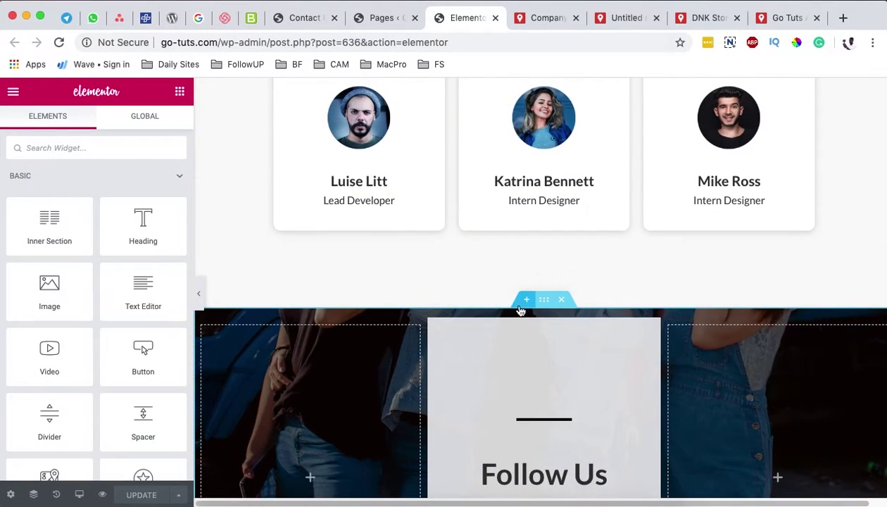
scroll(514, 310, down, 2)
click(525, 228)
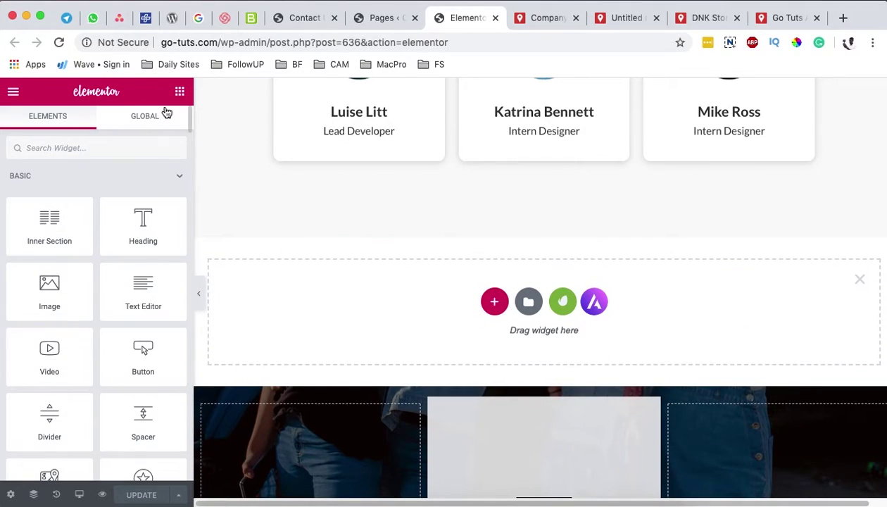
click(127, 148)
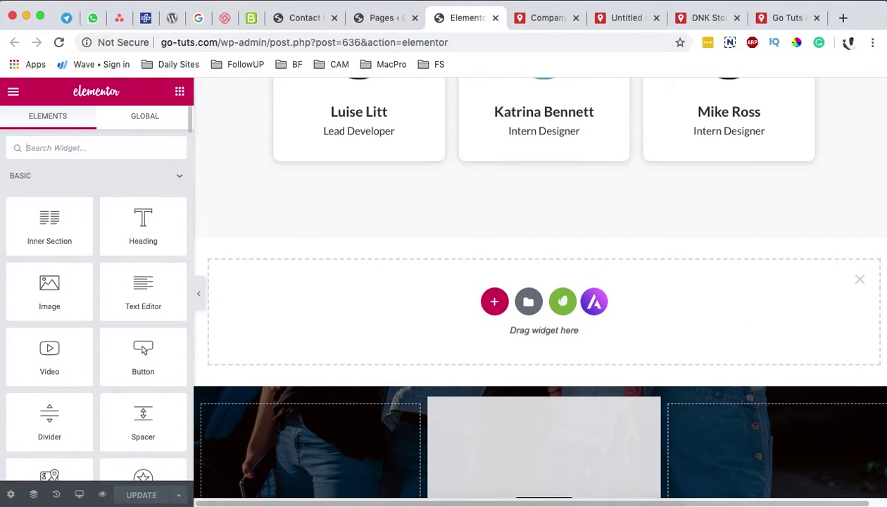
text(ht)
drag(44, 197, 534, 322)
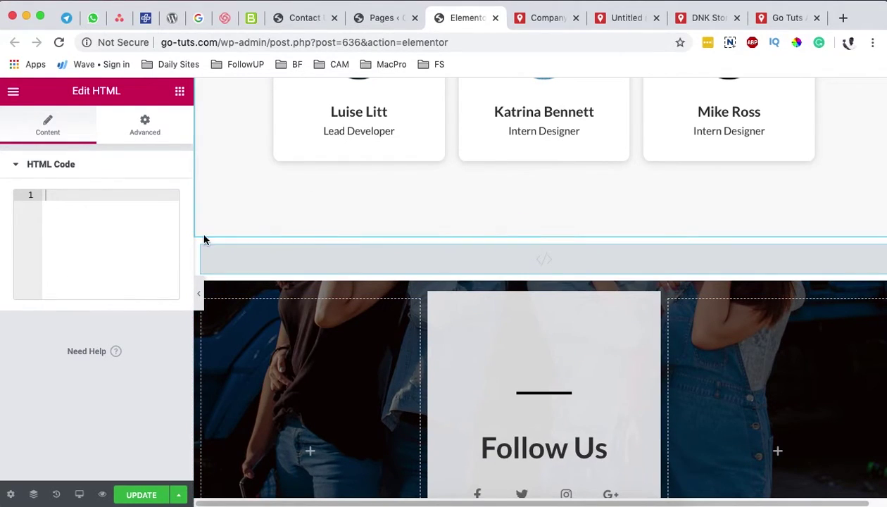
Step: Paste the copied Google My Maps iframe code into the HTML widget and update the About page
key(super+v)
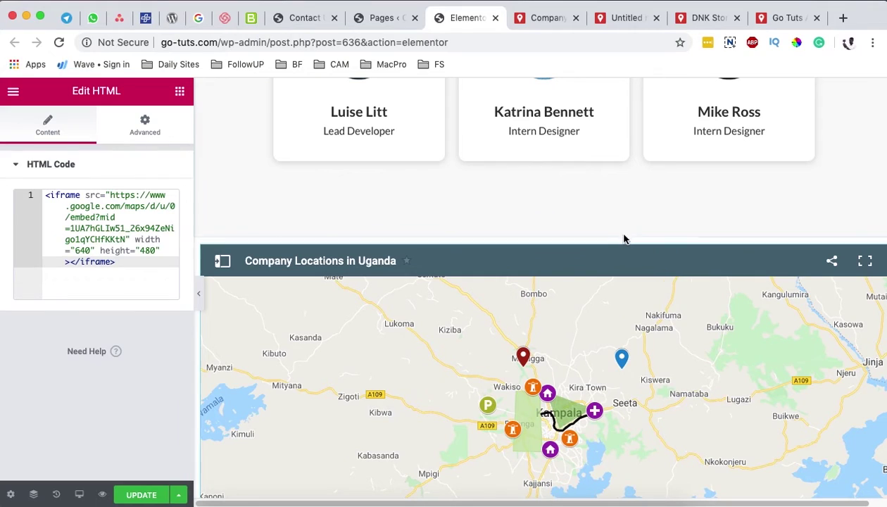
scroll(627, 203, down, 3)
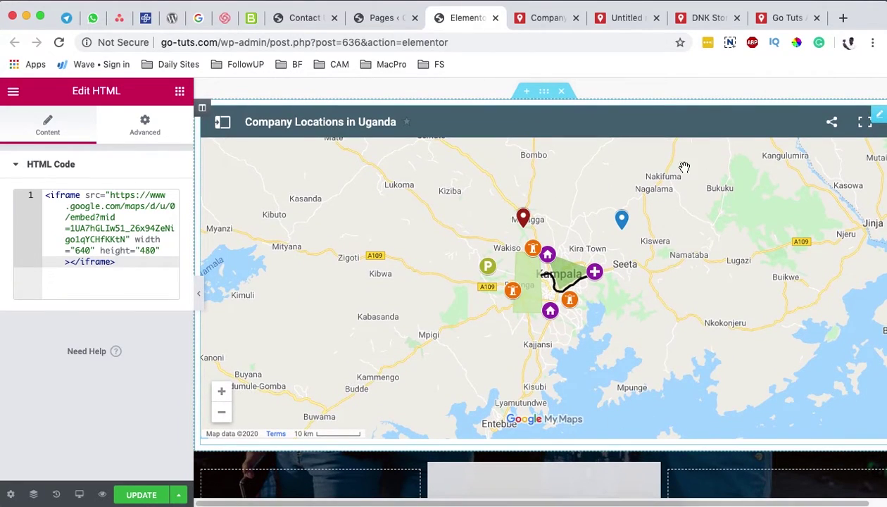
click(141, 495)
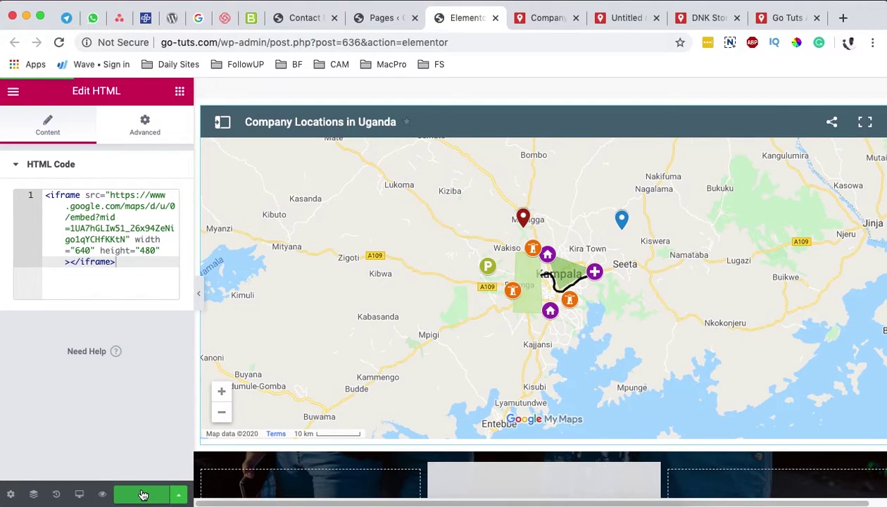
Step: Preview the About page and examine the embedded Company Locations in Uganda map around Kampala
click(102, 494)
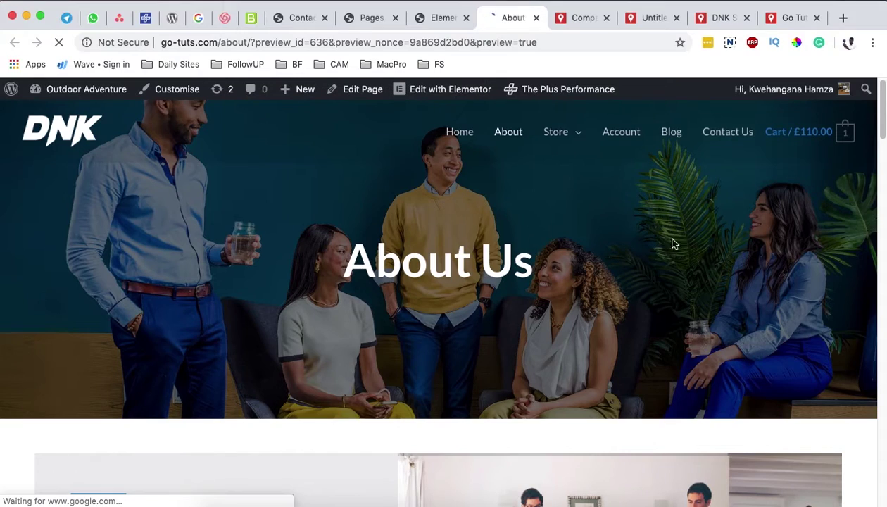
scroll(532, 261, down, 5)
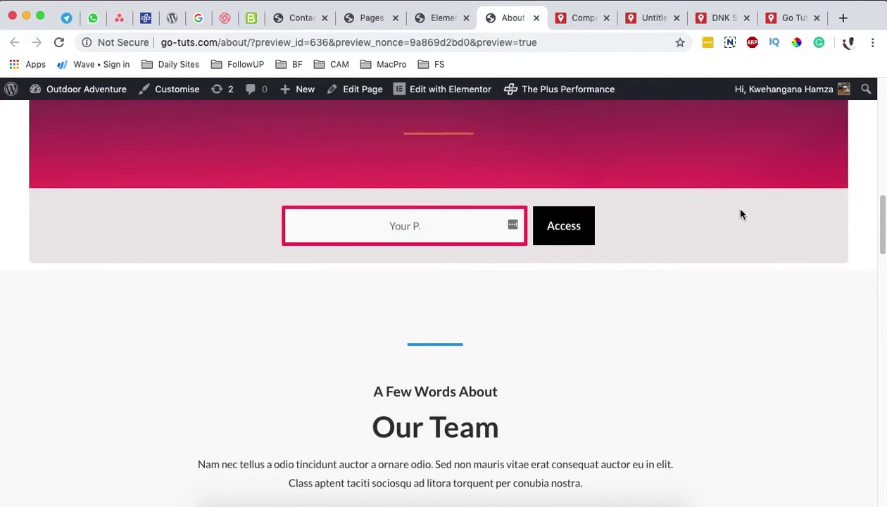
scroll(841, 233, down, 10)
scroll(845, 232, down, 2)
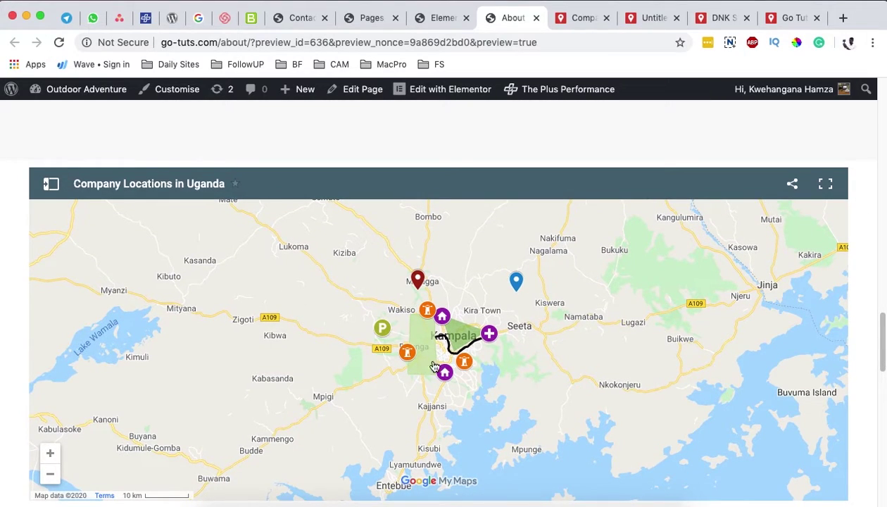
scroll(431, 337, up, 5)
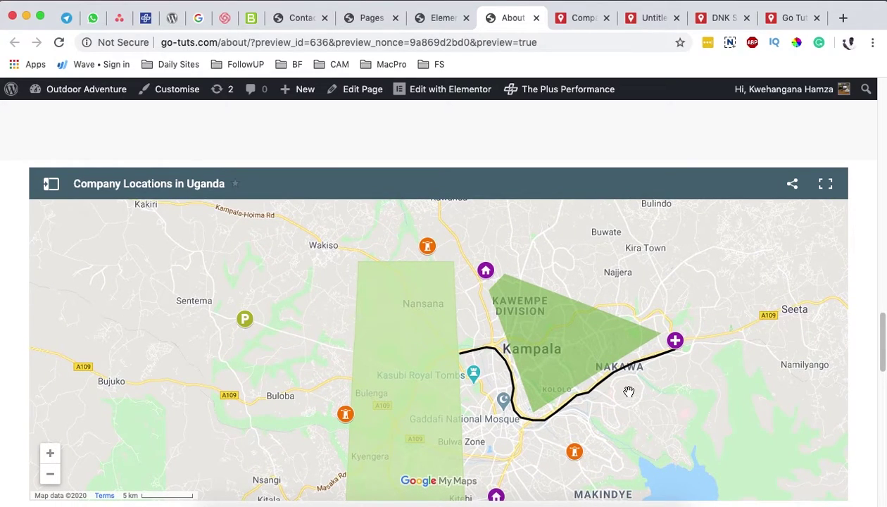
scroll(362, 379, down, 2)
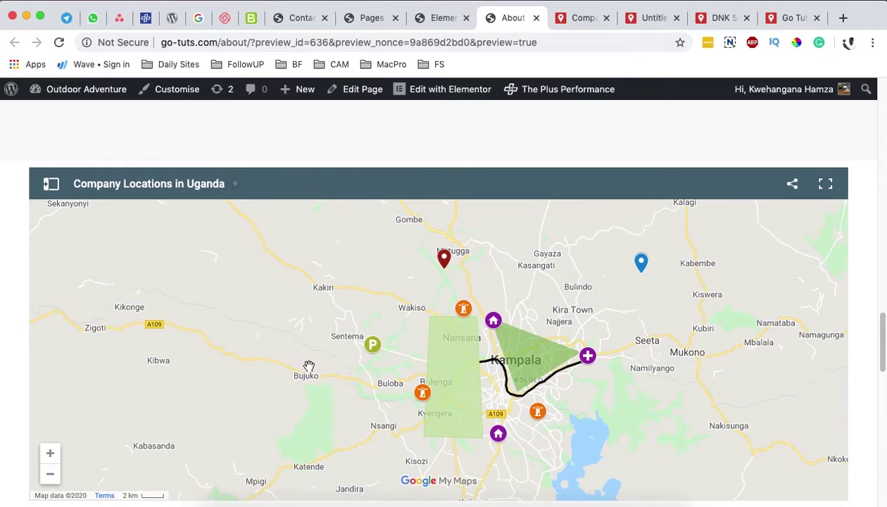
Step: View the details of the Location 6 and Location 2 markers on the embedded map, then return to the full map
click(373, 345)
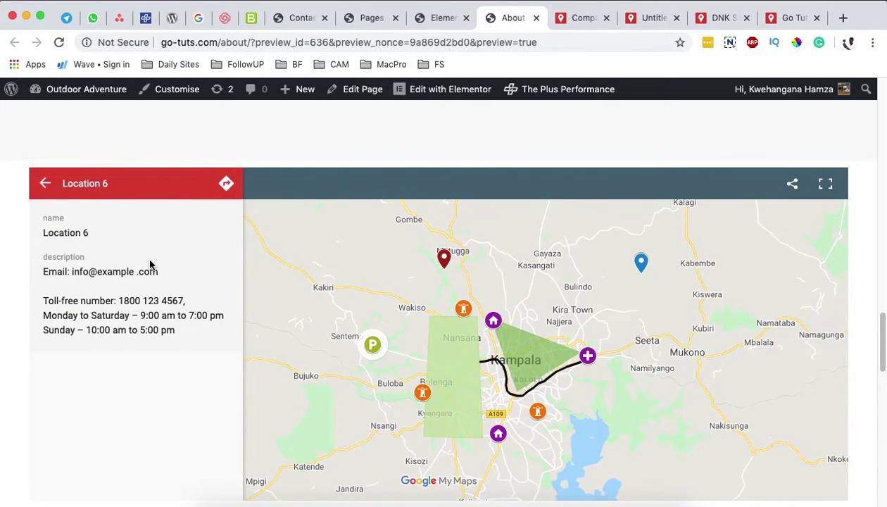
click(498, 435)
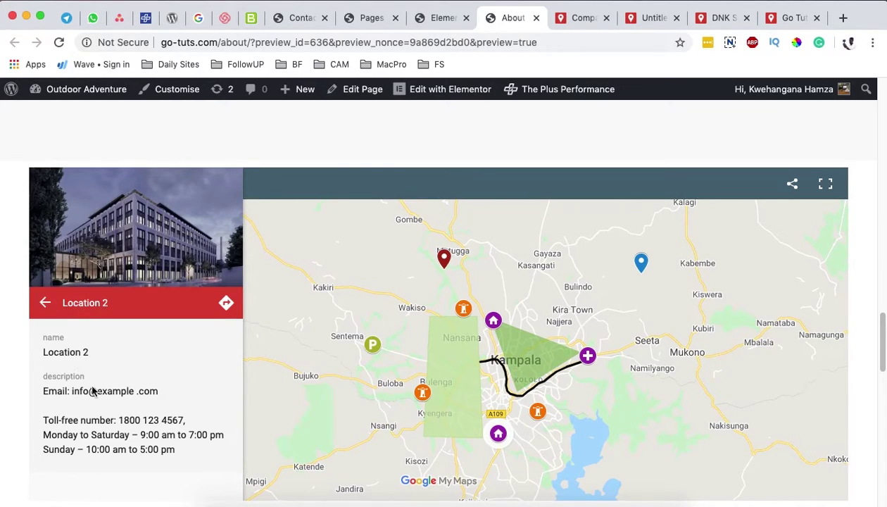
scroll(139, 370, down, 1)
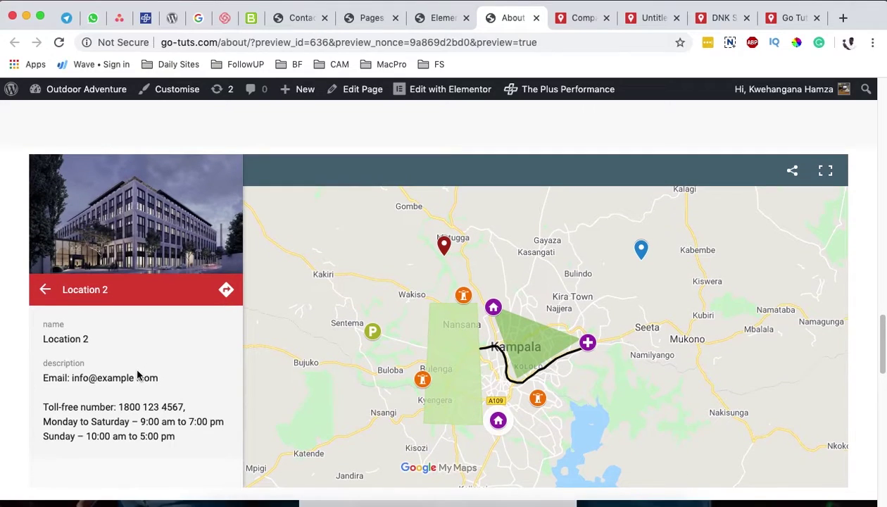
click(45, 290)
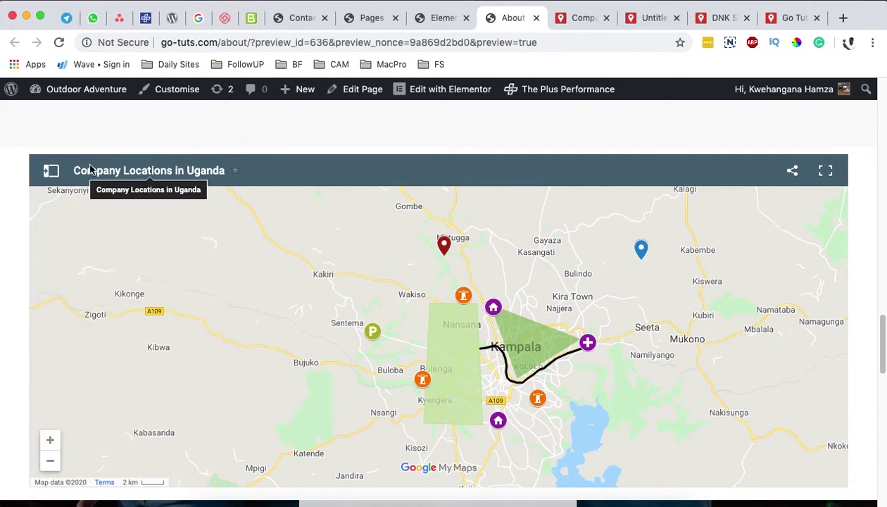
Step: Show the embedded map's legend and review its description, Our Office Locations and Our Staff Quarters layers
click(51, 174)
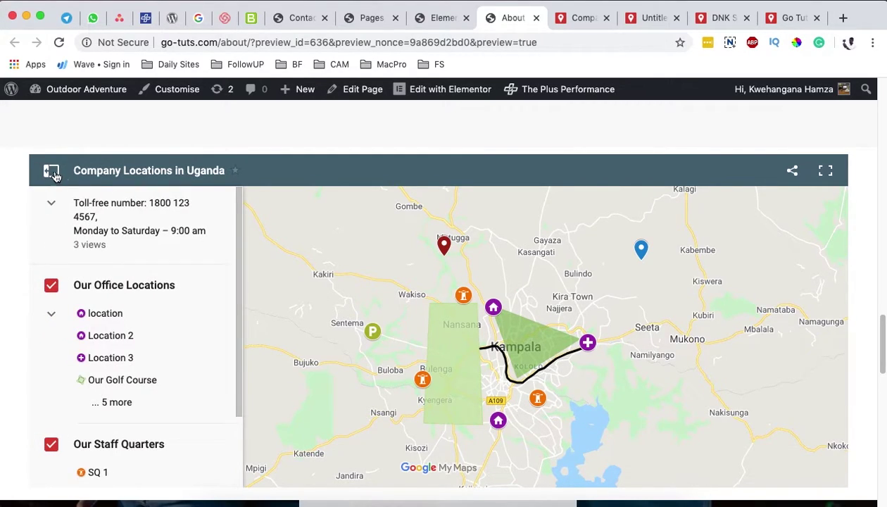
scroll(113, 220, up, 2)
scroll(117, 221, down, 1)
scroll(118, 221, down, 1)
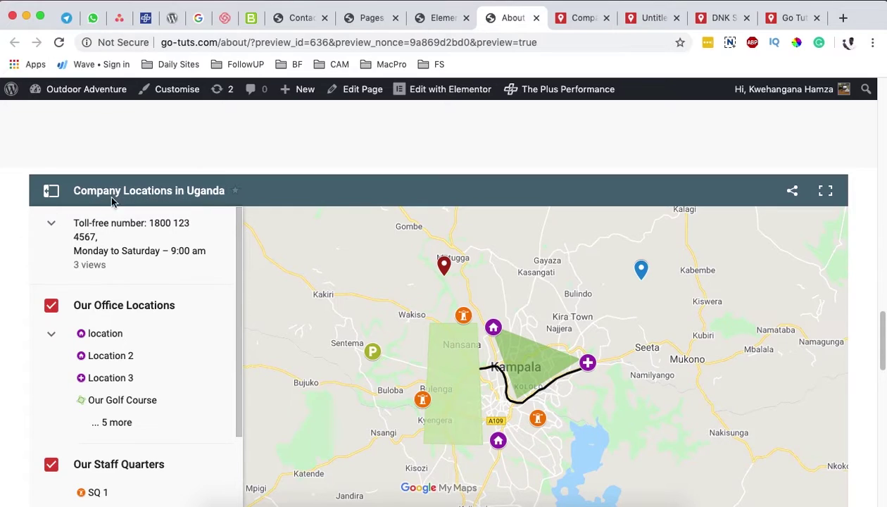
scroll(166, 275, down, 2)
scroll(130, 323, down, 1)
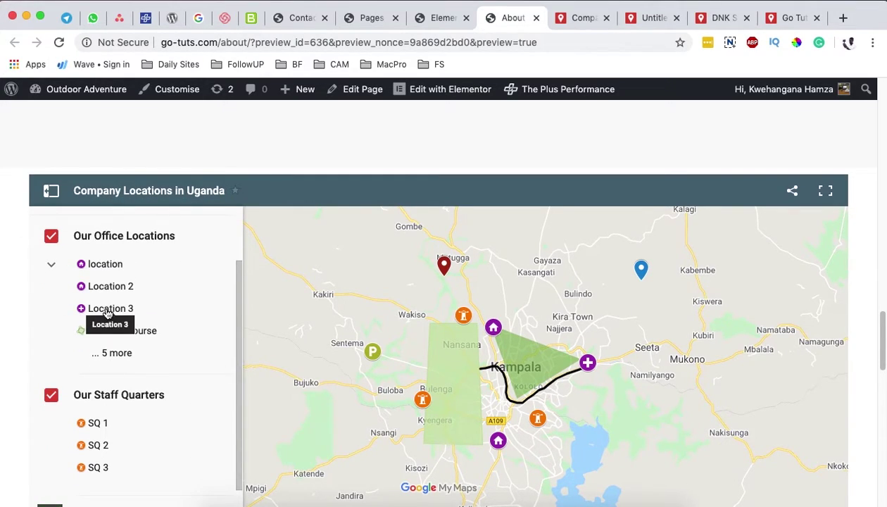
Step: View the details of Location 3 and SQ 3 from the legend, returning to the layer list after each
click(108, 310)
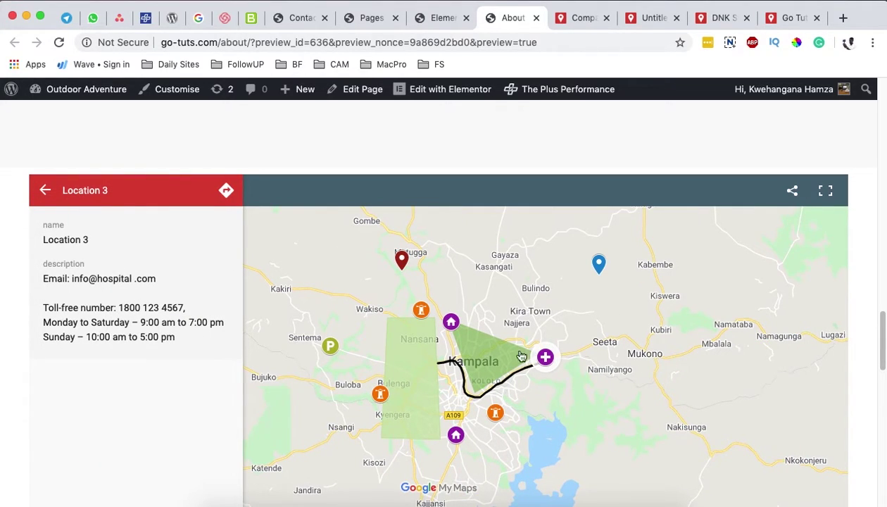
click(42, 190)
scroll(134, 352, down, 3)
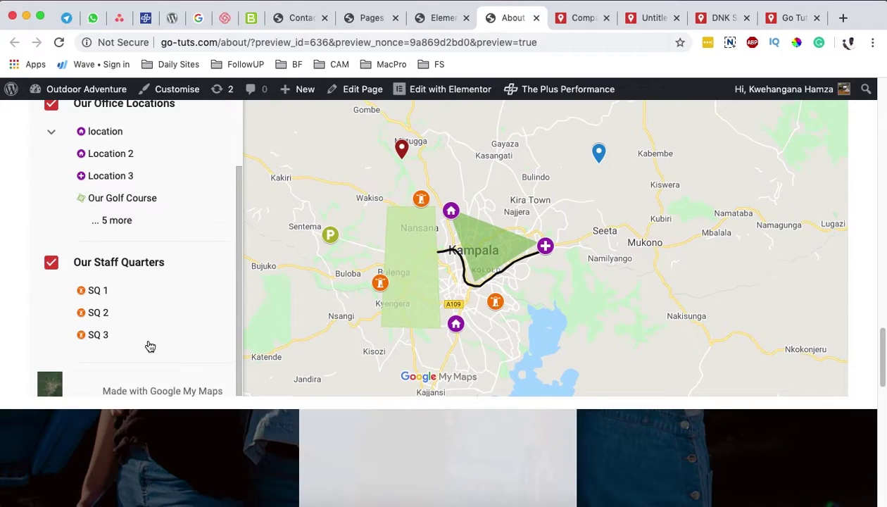
click(97, 336)
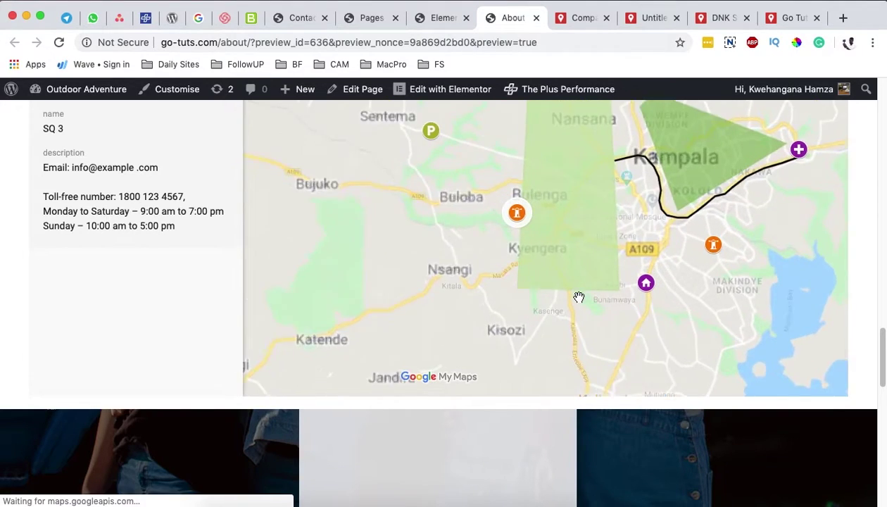
scroll(83, 145, up, 1)
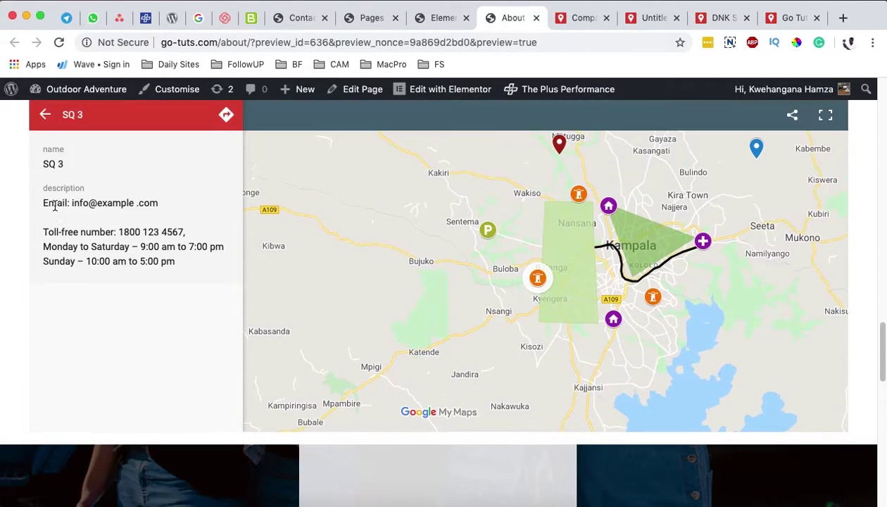
click(45, 114)
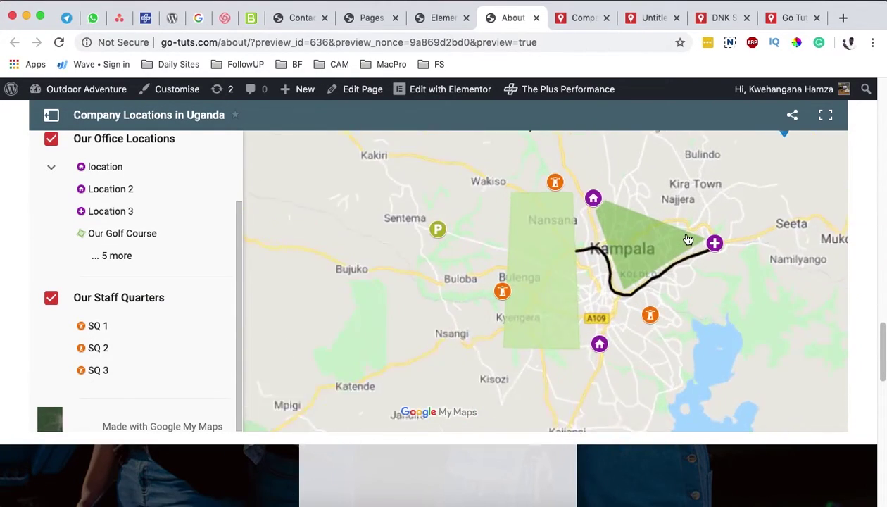
Step: Explore the embedded map from Kampala out to world scale and across to Australia, then back towards the markers in Uganda
scroll(686, 239, up, 2)
scroll(680, 239, down, 2)
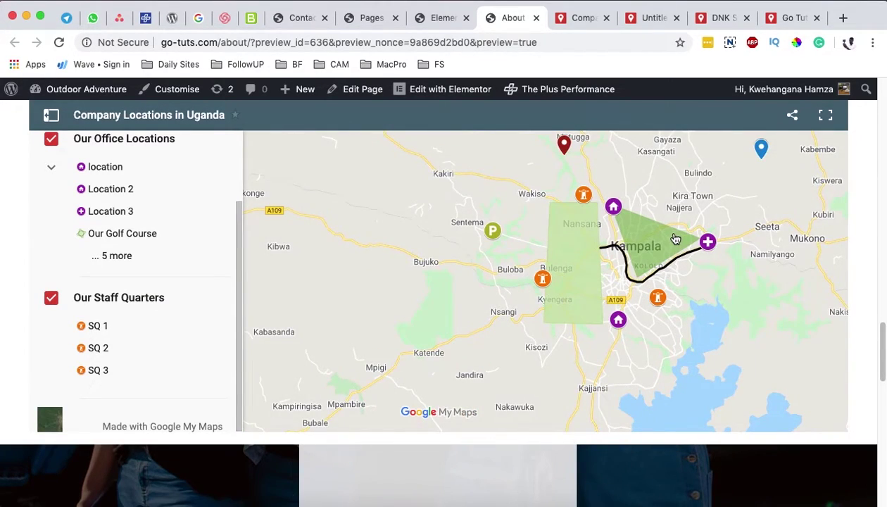
scroll(674, 239, down, 2)
click(547, 256)
scroll(549, 261, down, 5)
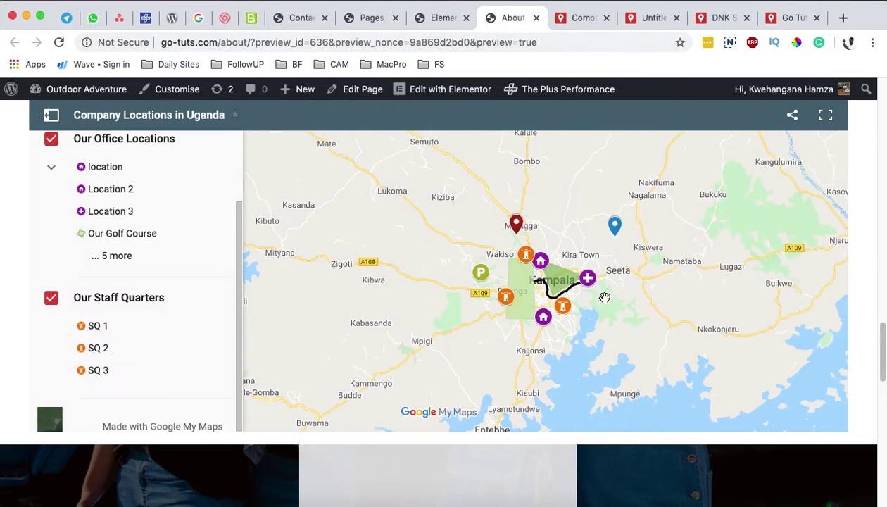
scroll(565, 285, down, 4)
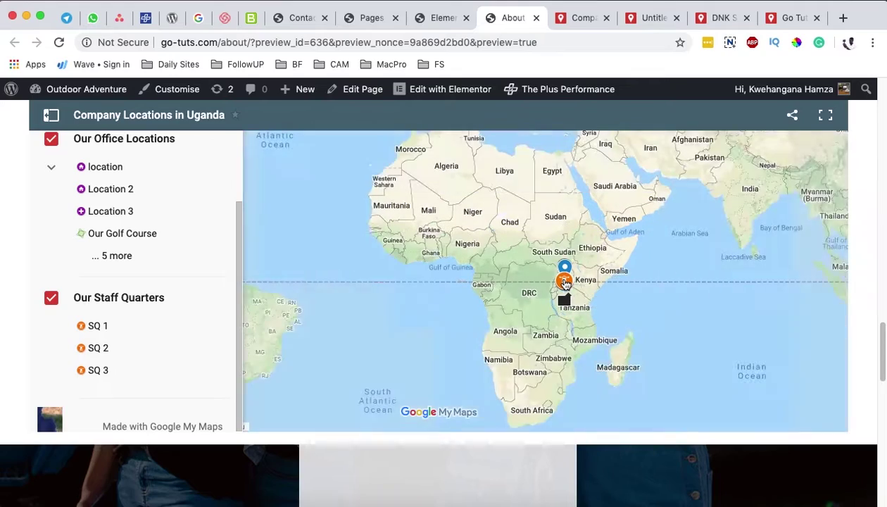
scroll(473, 224, down, 3)
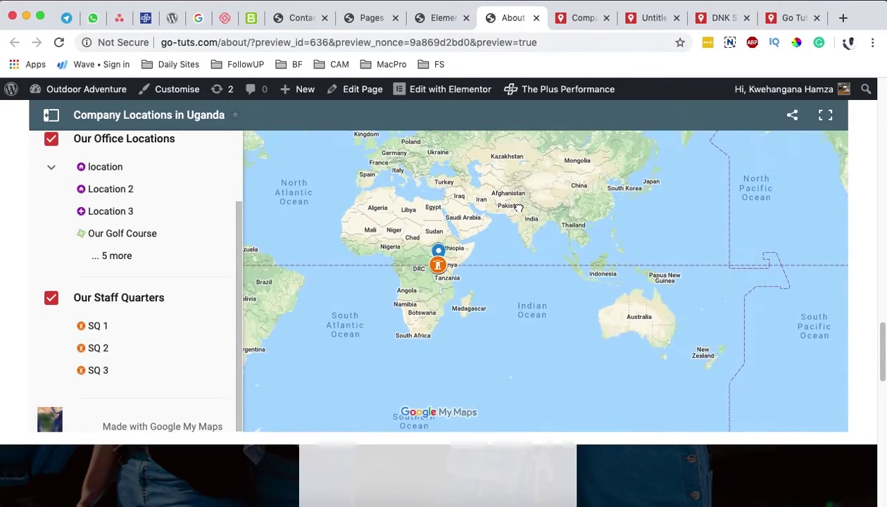
scroll(602, 311, up, 3)
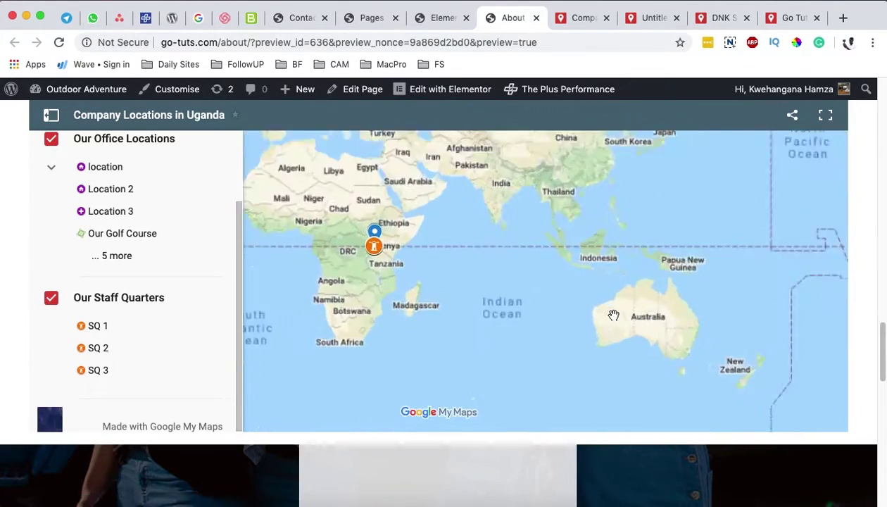
click(681, 323)
drag(680, 323, 689, 324)
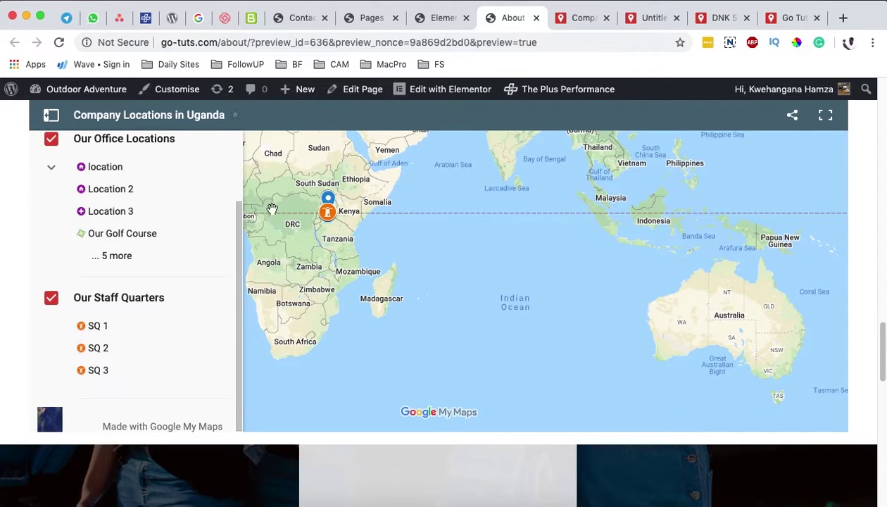
scroll(346, 202, up, 5)
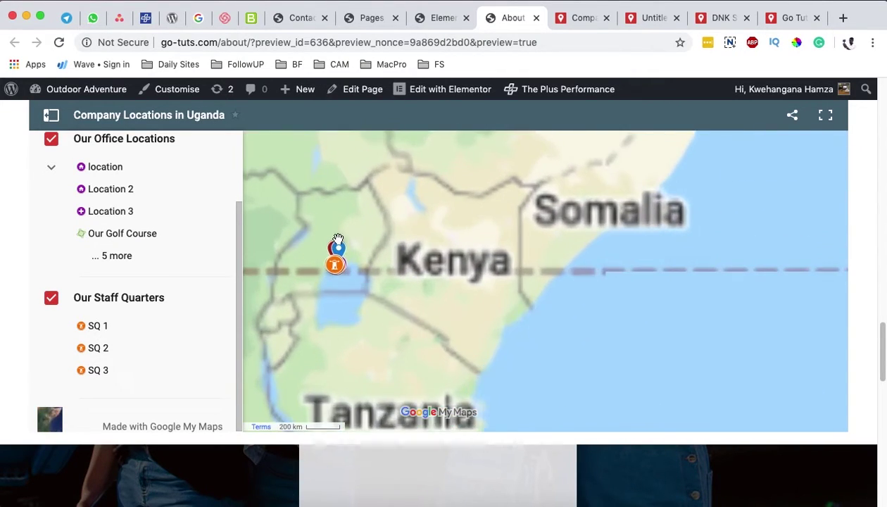
Step: Open the full-size Company Locations in Uganda map from the embedded map, then return to the About page
scroll(338, 292, up, 4)
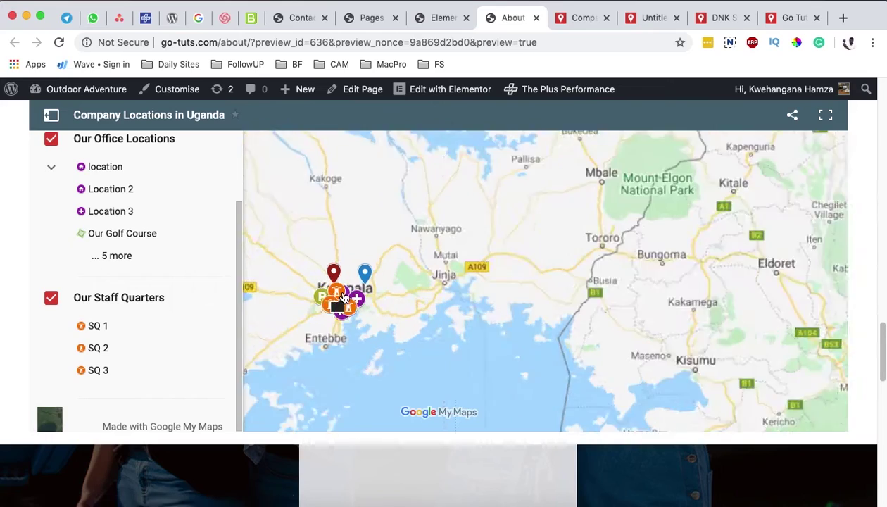
scroll(337, 303, up, 3)
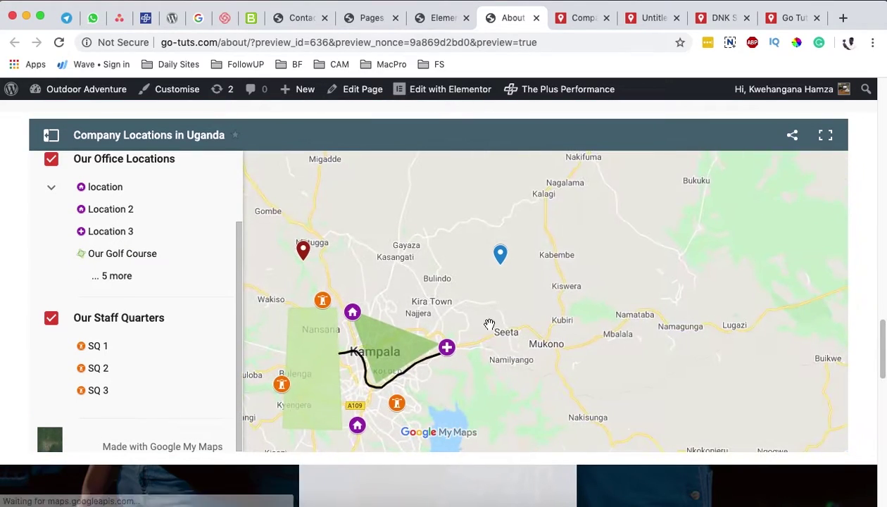
click(492, 310)
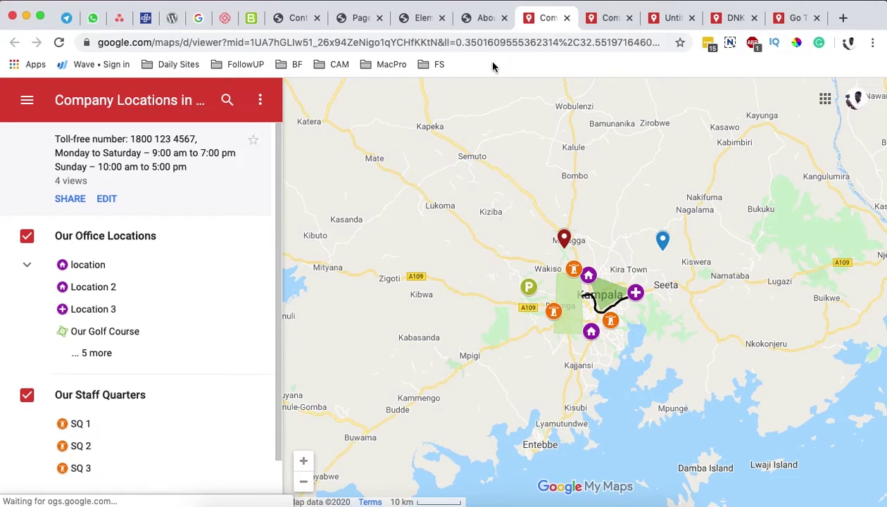
click(485, 18)
Step: View the embedded map's sharing options, close them and inspect the markers around Kampala
click(794, 137)
click(604, 130)
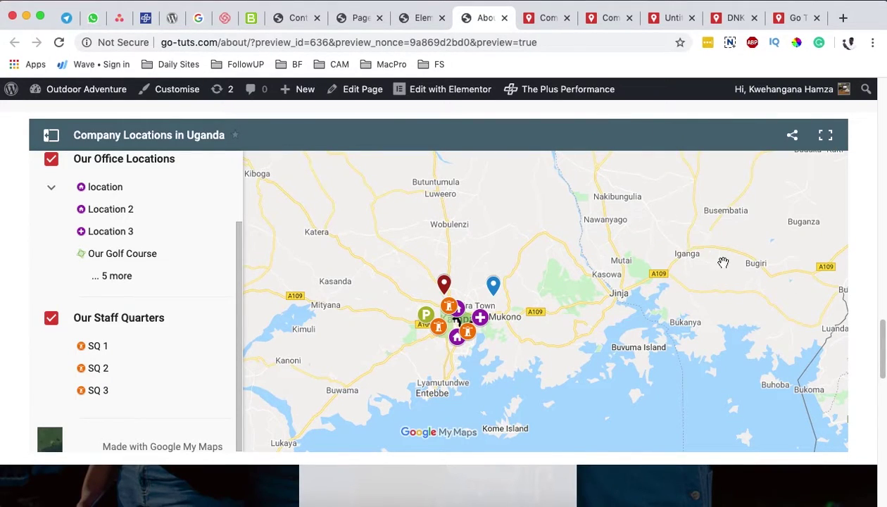
scroll(463, 293, up, 3)
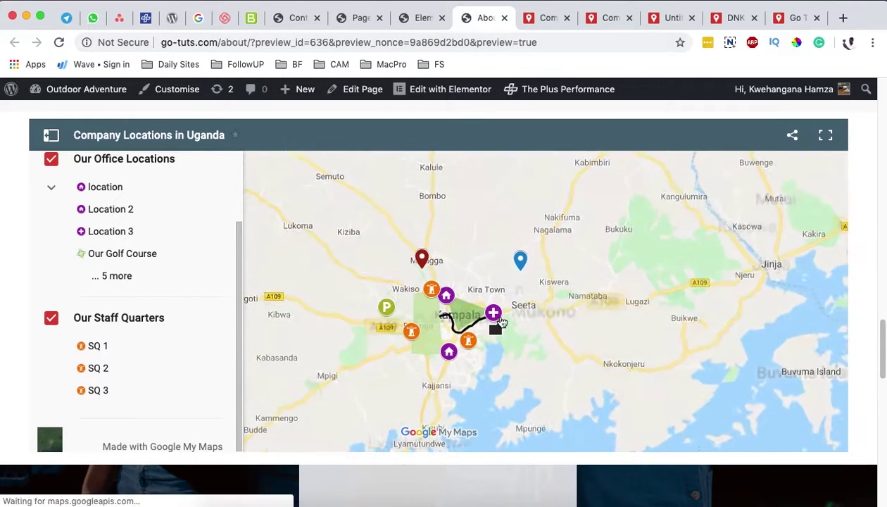
scroll(462, 292, down, 3)
Step: Open the site's Contact Us page in a separate tab and view its embedded Go Tuts Academny map
scroll(856, 303, down, 10)
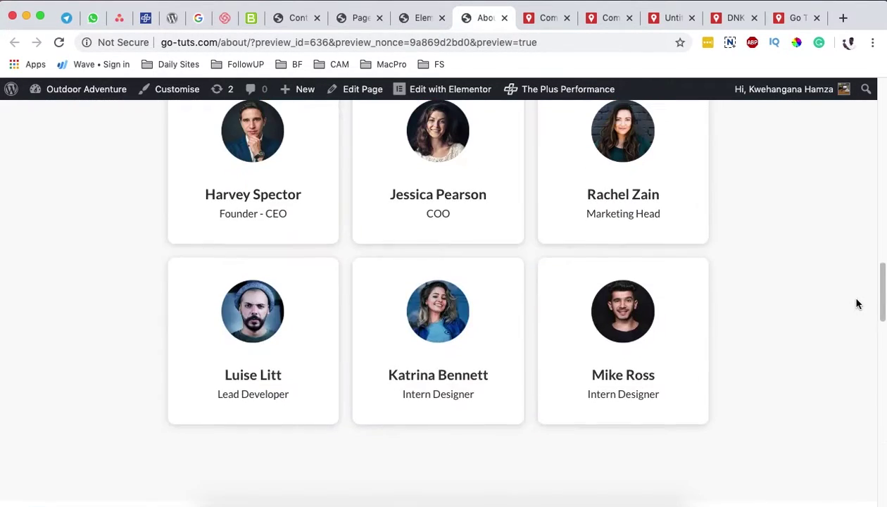
scroll(854, 302, up, 5)
scroll(854, 301, up, 10)
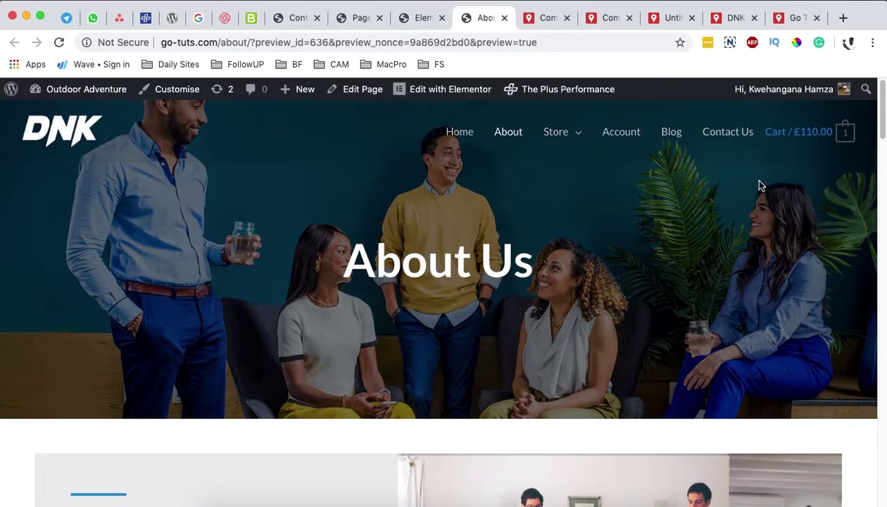
super+click(728, 132)
click(558, 19)
drag(558, 19, 527, 20)
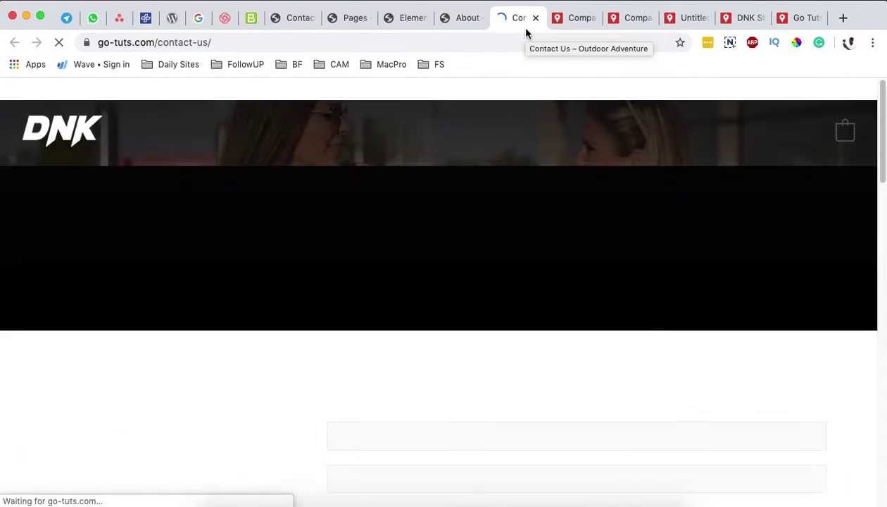
scroll(856, 352, down, 5)
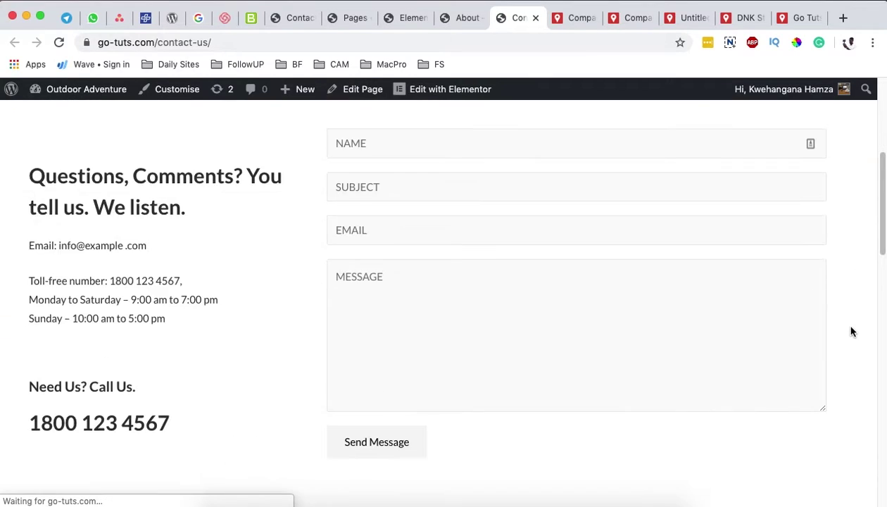
scroll(852, 331, down, 5)
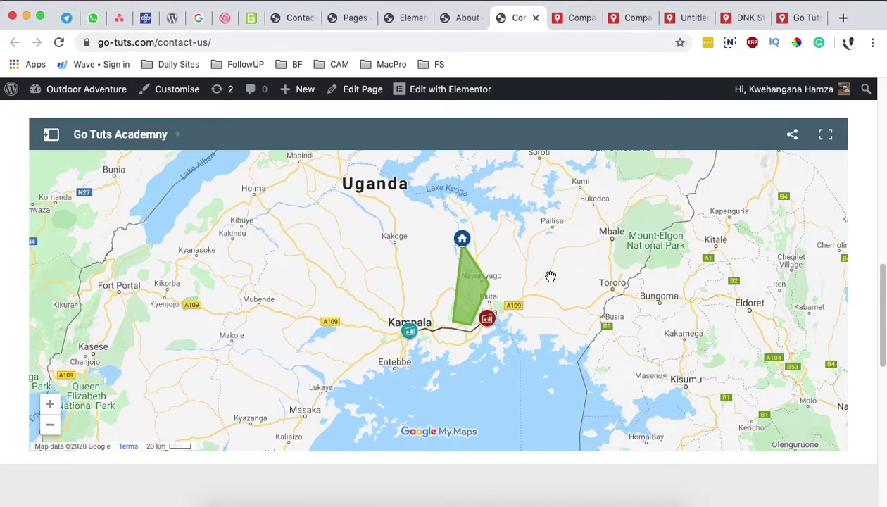
Step: Return to the About page preview and review the embedded Company Locations in Uganda map with its layer list
click(464, 21)
scroll(883, 349, down, 20)
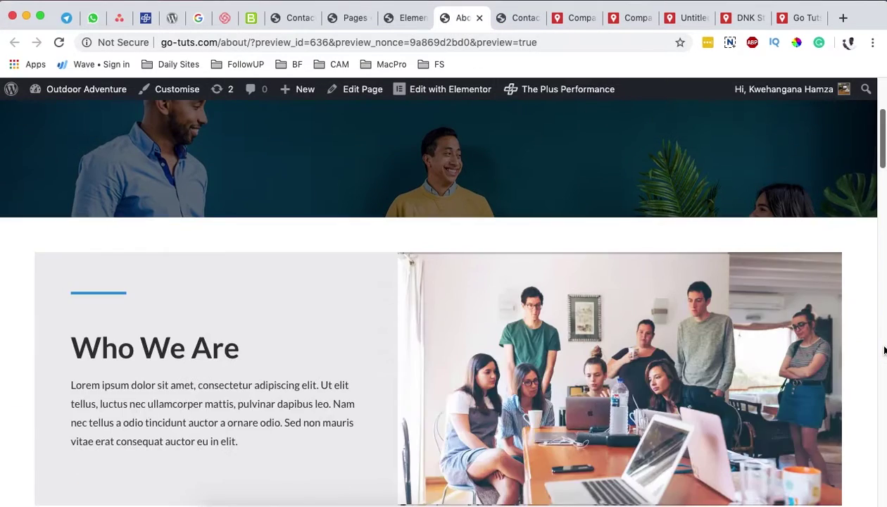
scroll(884, 350, down, 5)
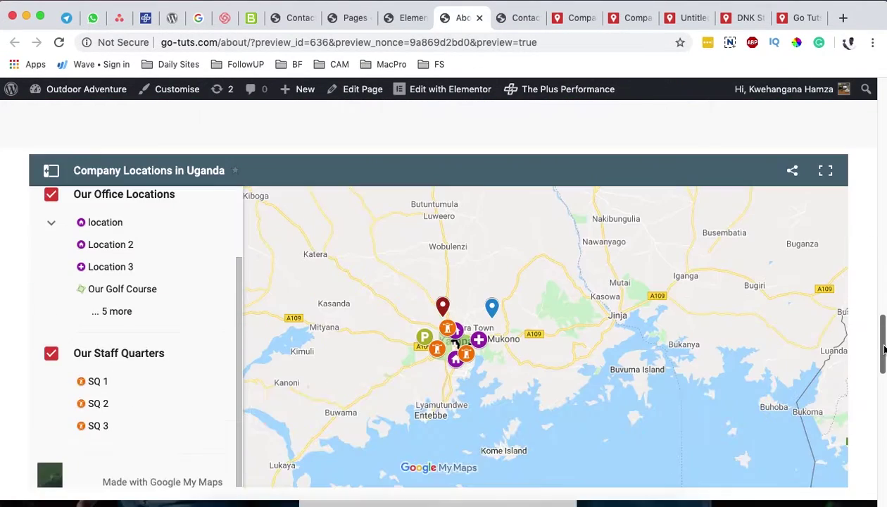
scroll(885, 348, down, 1)
scroll(885, 349, down, 1)
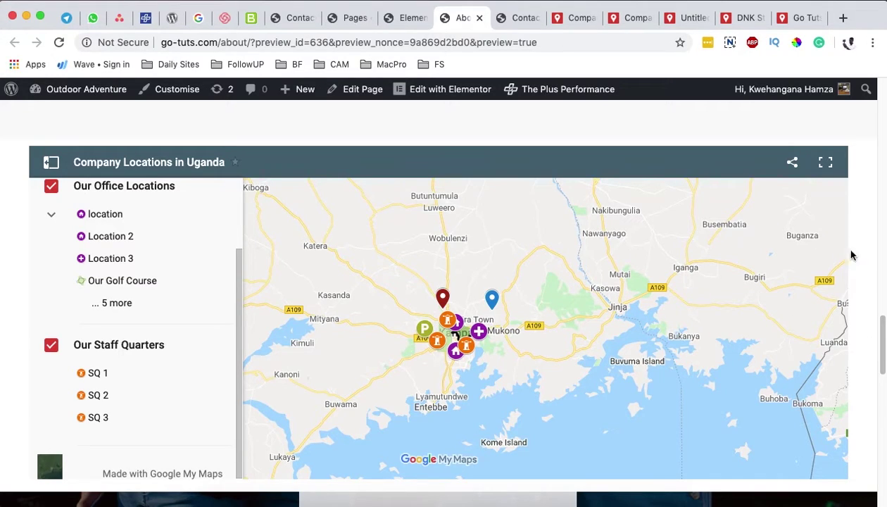
scroll(866, 268, up, 1)
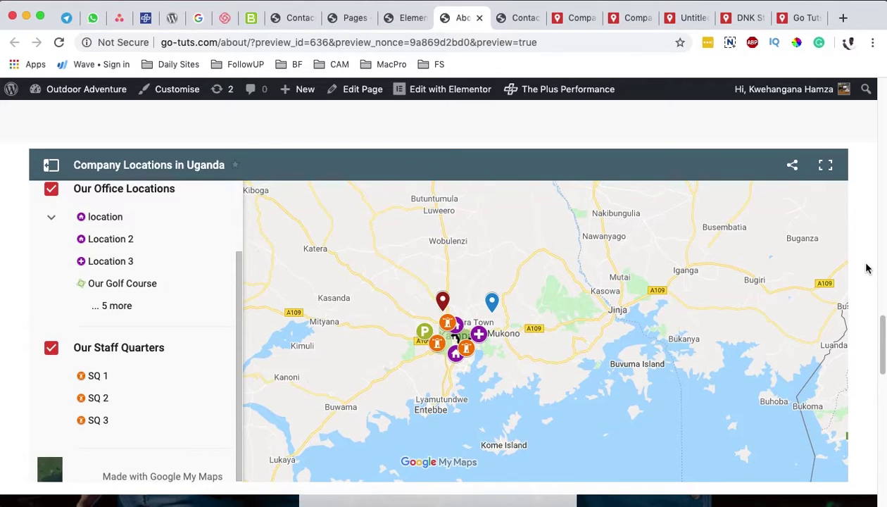
scroll(866, 267, down, 1)
scroll(866, 267, down, 1)
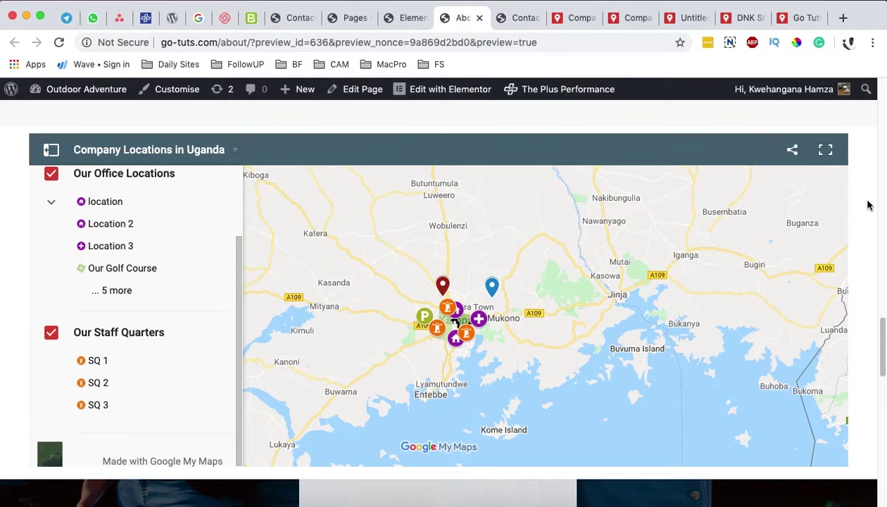
Step: View the full-size company map and the DNK Stores and Location map, then return to the About page's embedded map
click(580, 20)
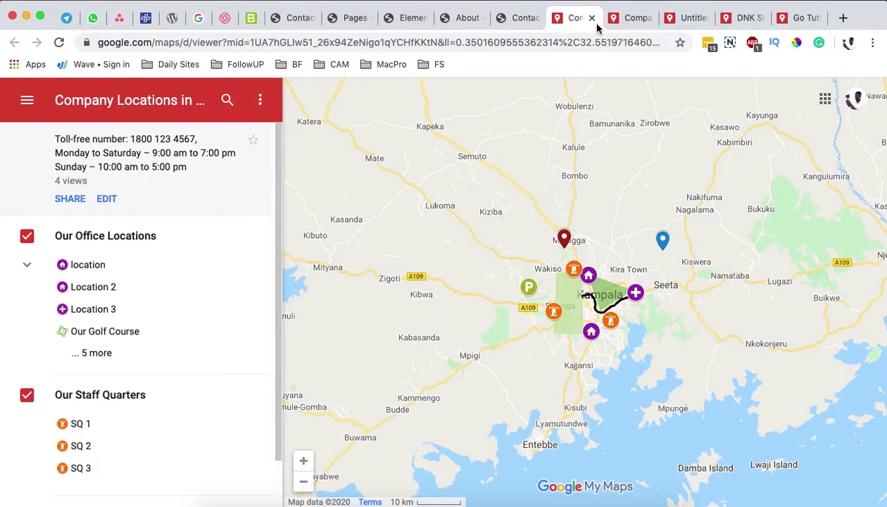
click(796, 18)
click(737, 18)
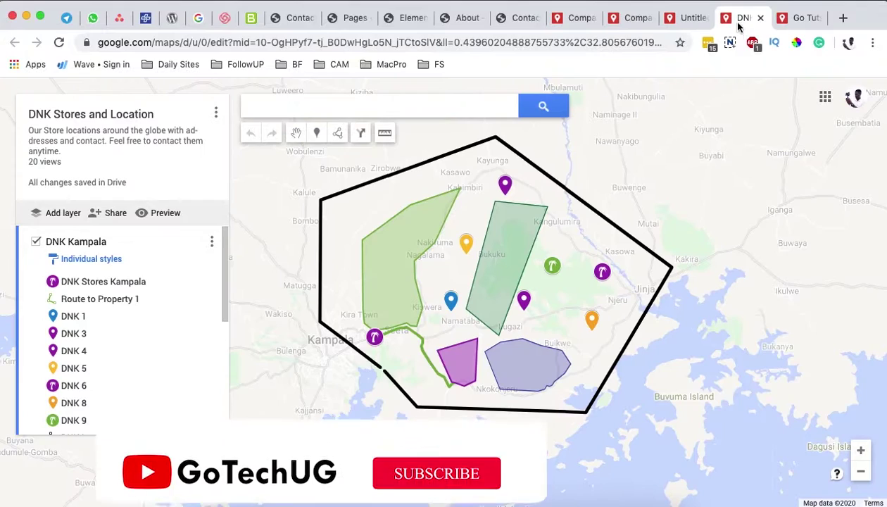
click(461, 18)
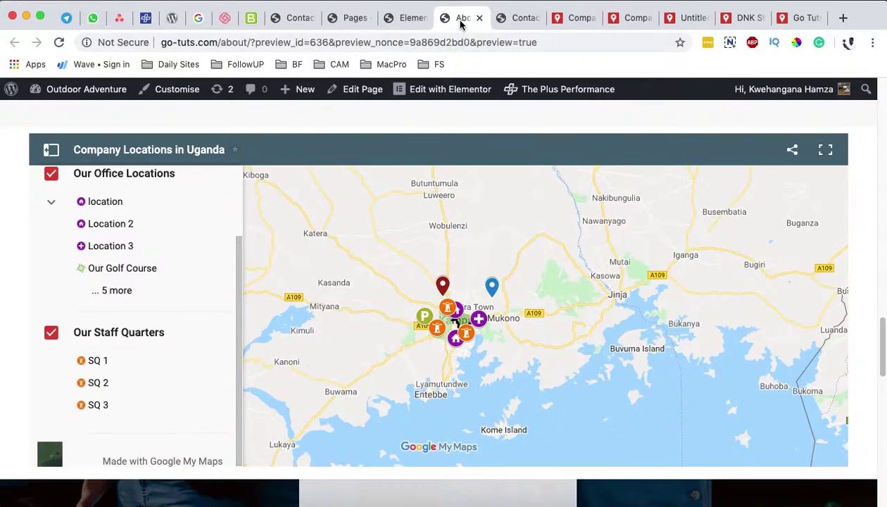
scroll(459, 342, up, 1)
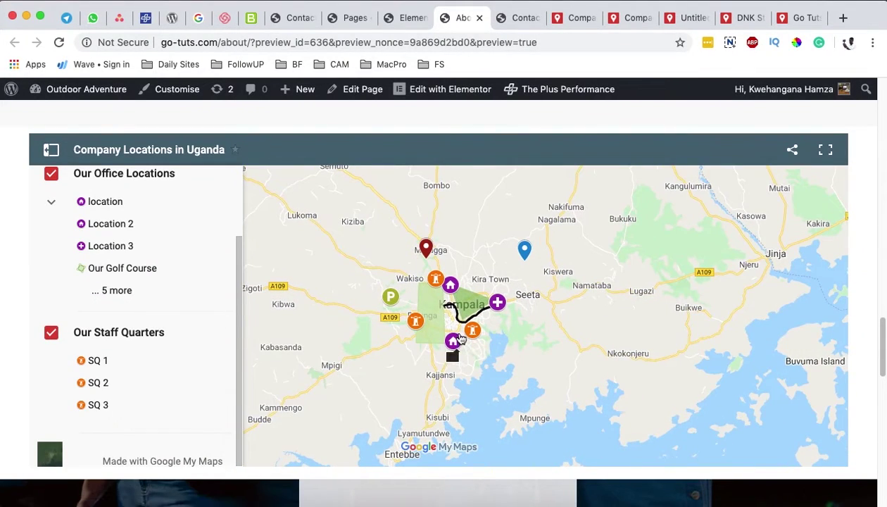